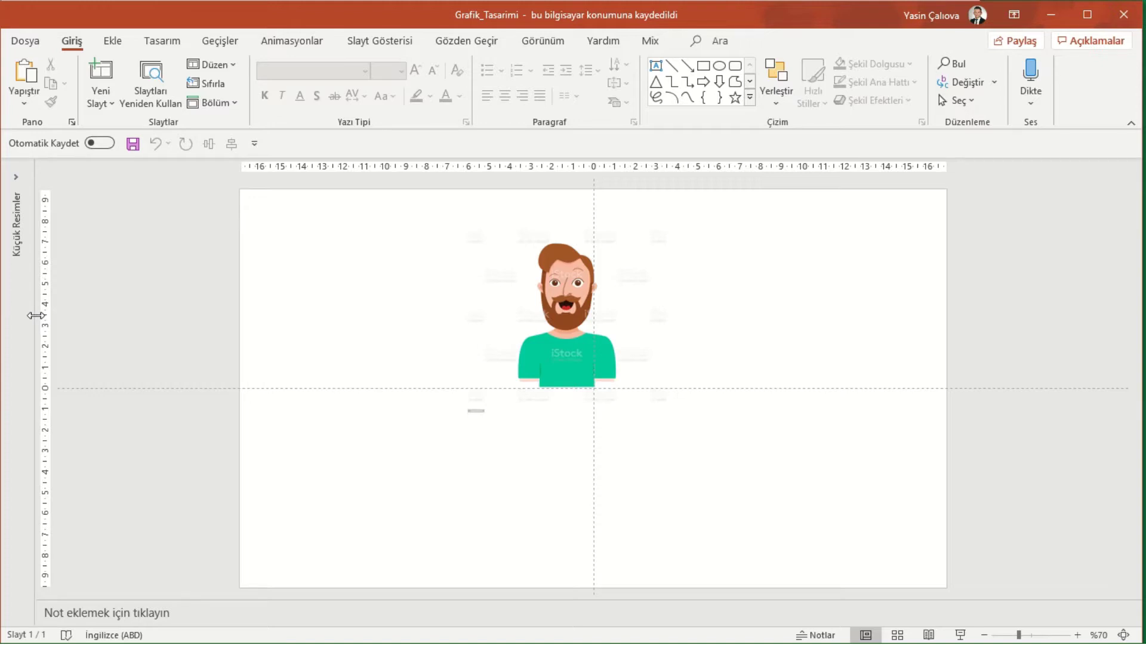
# Step: Enlarge the bearded cartoon man picture from its corner and move it to the slide's right half
pyautogui.click(528, 339)
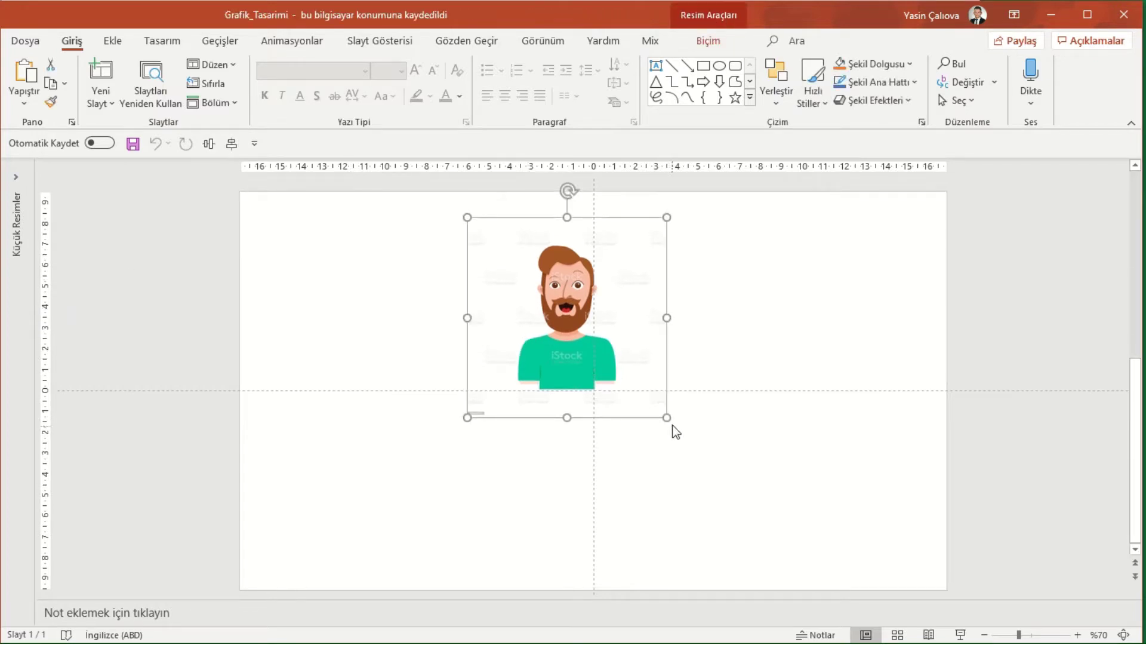
pyautogui.moveTo(667, 418); pyautogui.dragTo(753, 476)
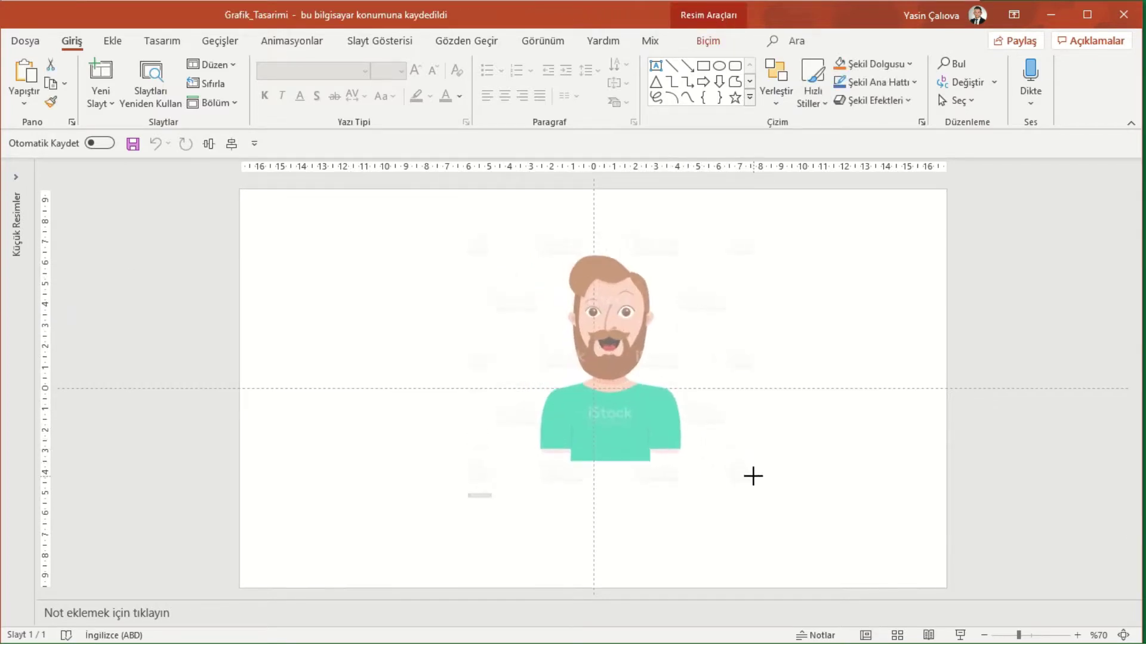
pyautogui.moveTo(661, 417)
pyautogui.mouseDown()
pyautogui.moveTo(822, 404)
pyautogui.moveTo(866, 423)
pyautogui.mouseUp()
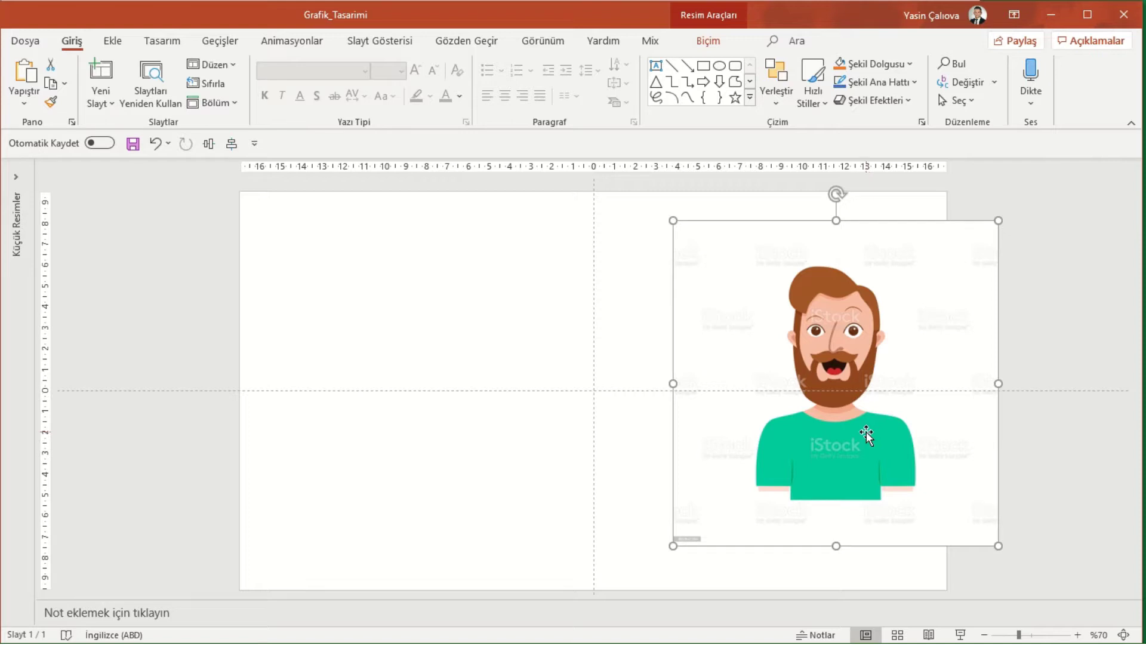
pyautogui.click(723, 32)
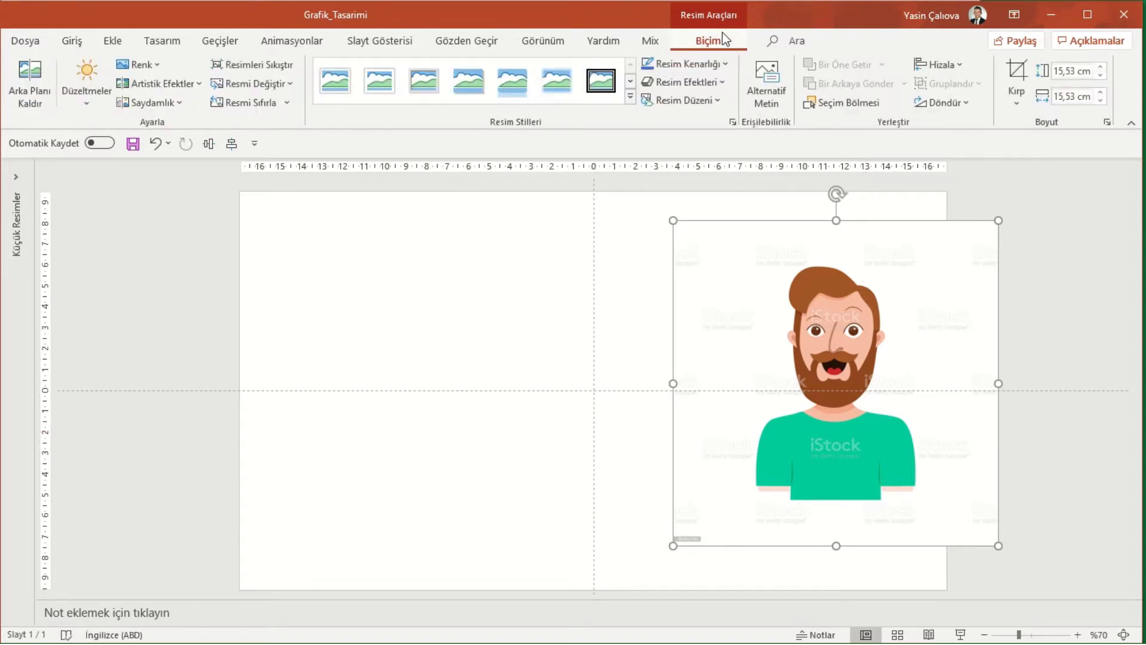
pyautogui.click(455, 343)
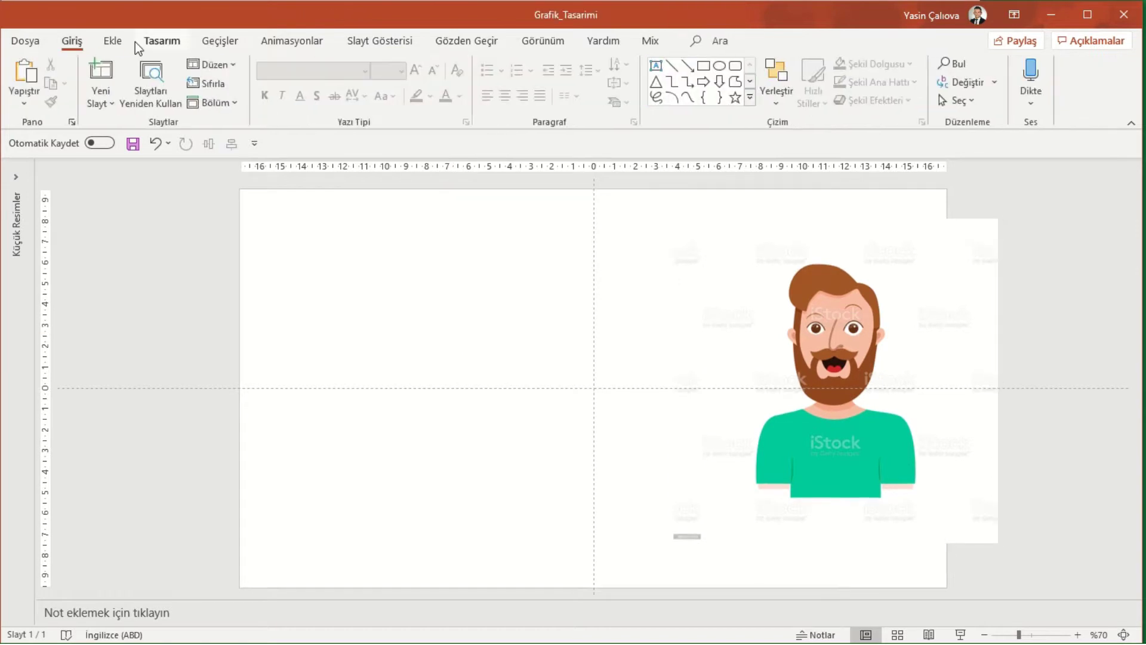
pyautogui.click(120, 40)
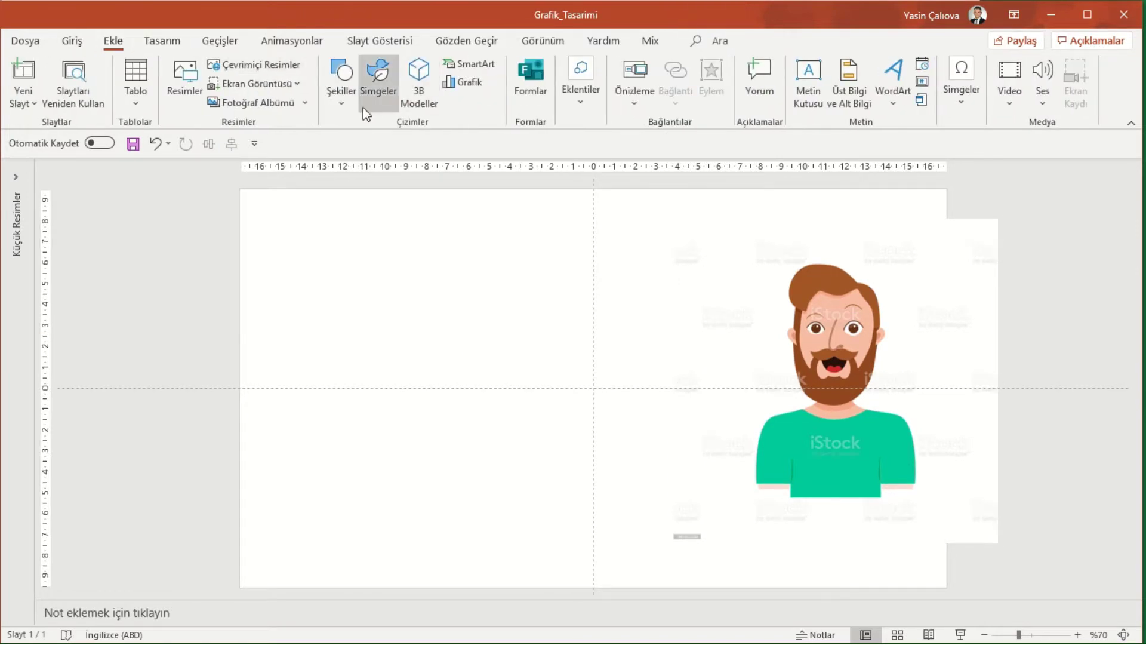
# Step: Open the Şekiller shapes gallery on the Ekle tab
pyautogui.click(345, 108)
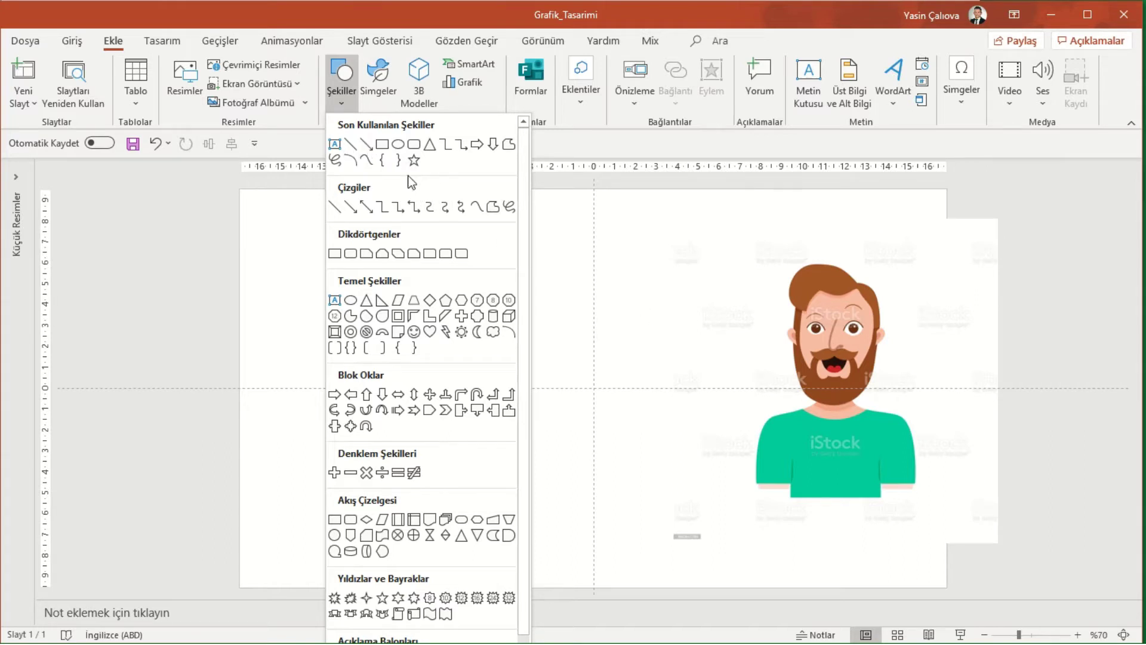
# Step: Draw a rectangle over the man's torso and give it an outline colour
pyautogui.click(385, 146)
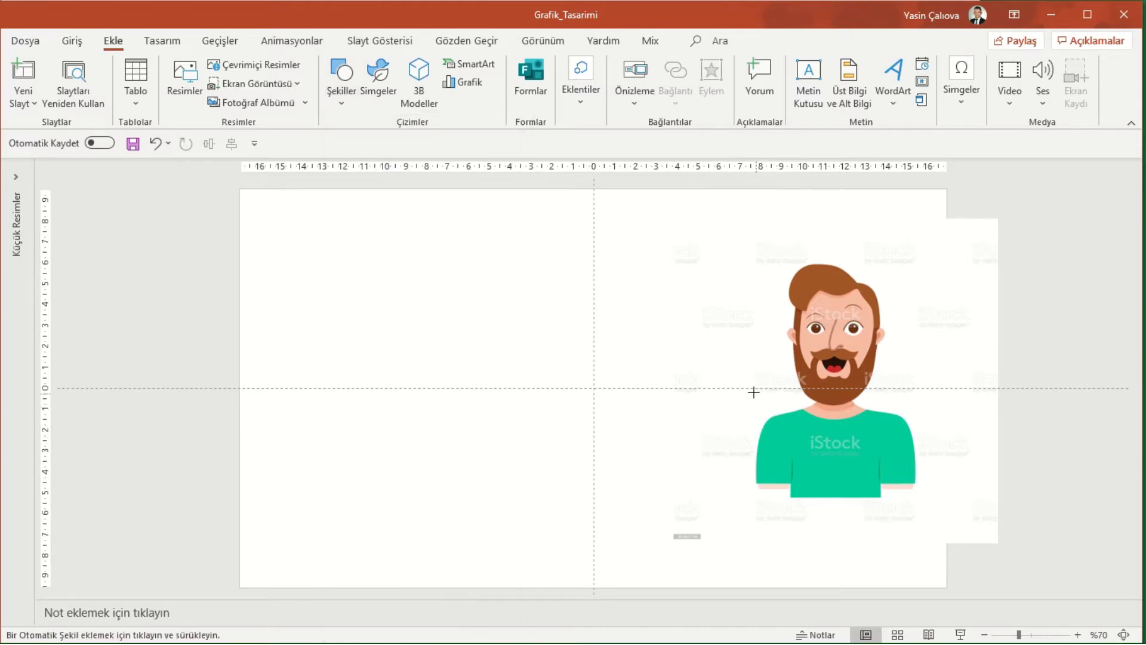
pyautogui.moveTo(748, 388); pyautogui.dragTo(920, 536)
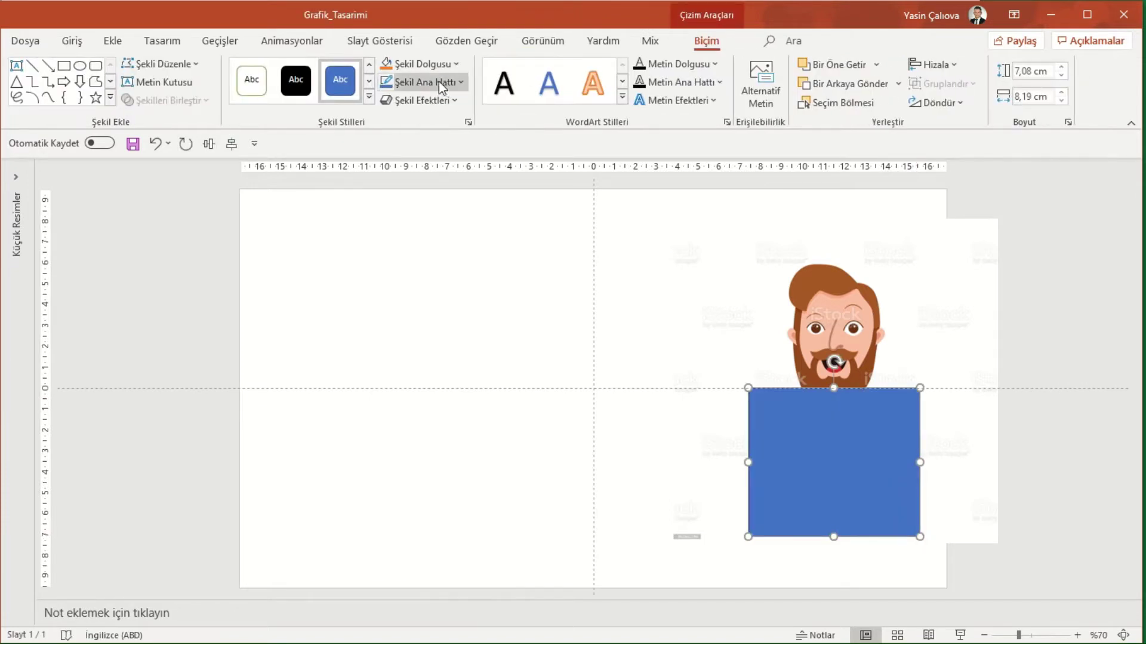
pyautogui.click(439, 81)
pyautogui.click(454, 180)
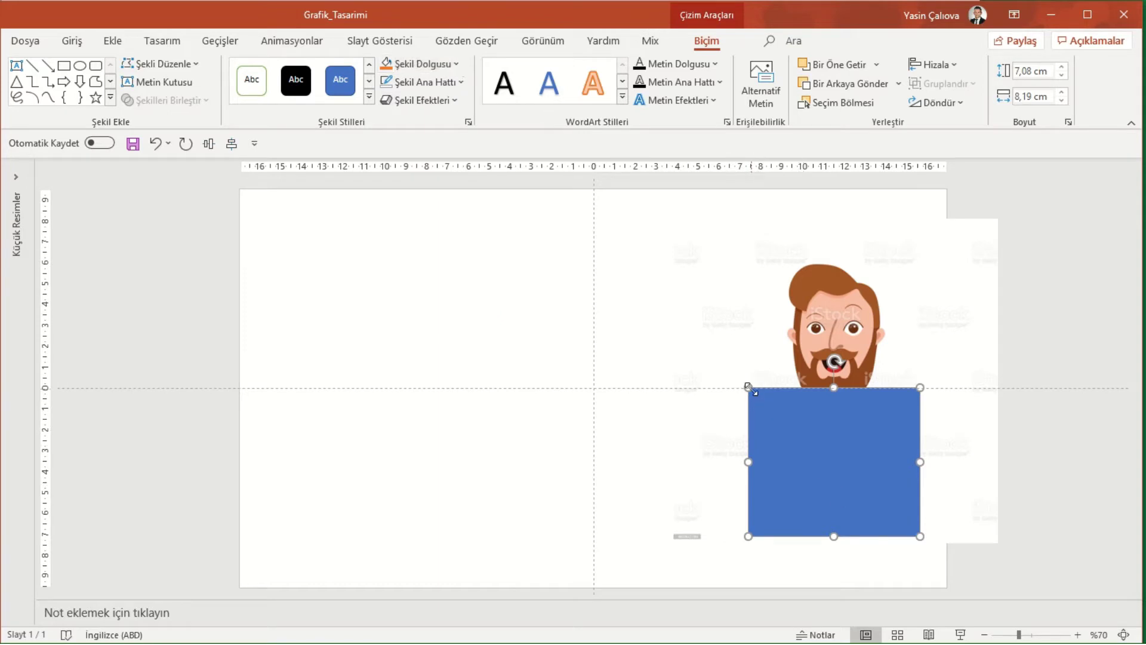
# Step: Trim the rectangle to the shirt width and move it with the picture to slide centre
pyautogui.moveTo(749, 388); pyautogui.dragTo(755, 387)
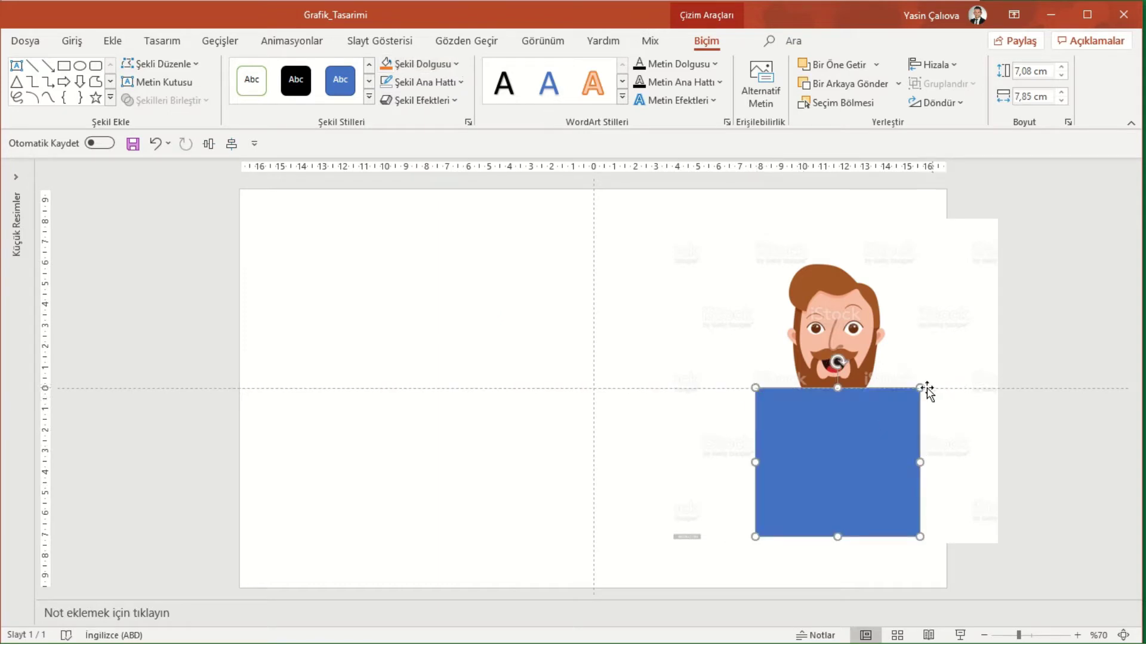
pyautogui.moveTo(920, 388); pyautogui.dragTo(917, 388)
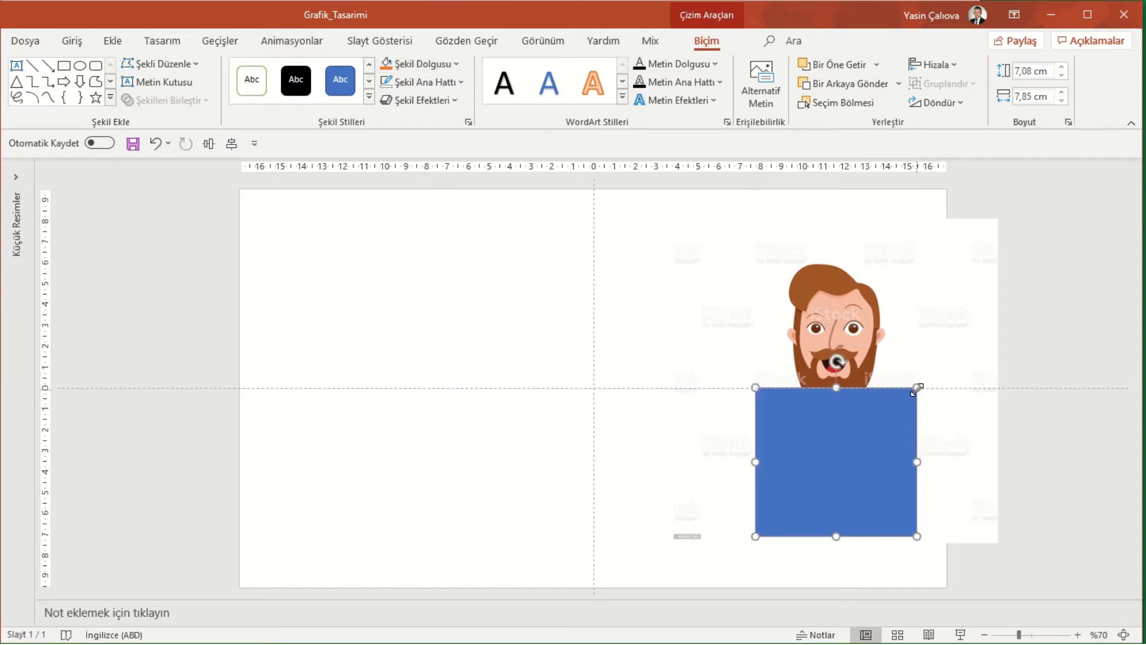
pyautogui.keyDown('shift'); pyautogui.click(859, 322); pyautogui.keyUp('shift')
pyautogui.moveTo(859, 323); pyautogui.dragTo(660, 340)
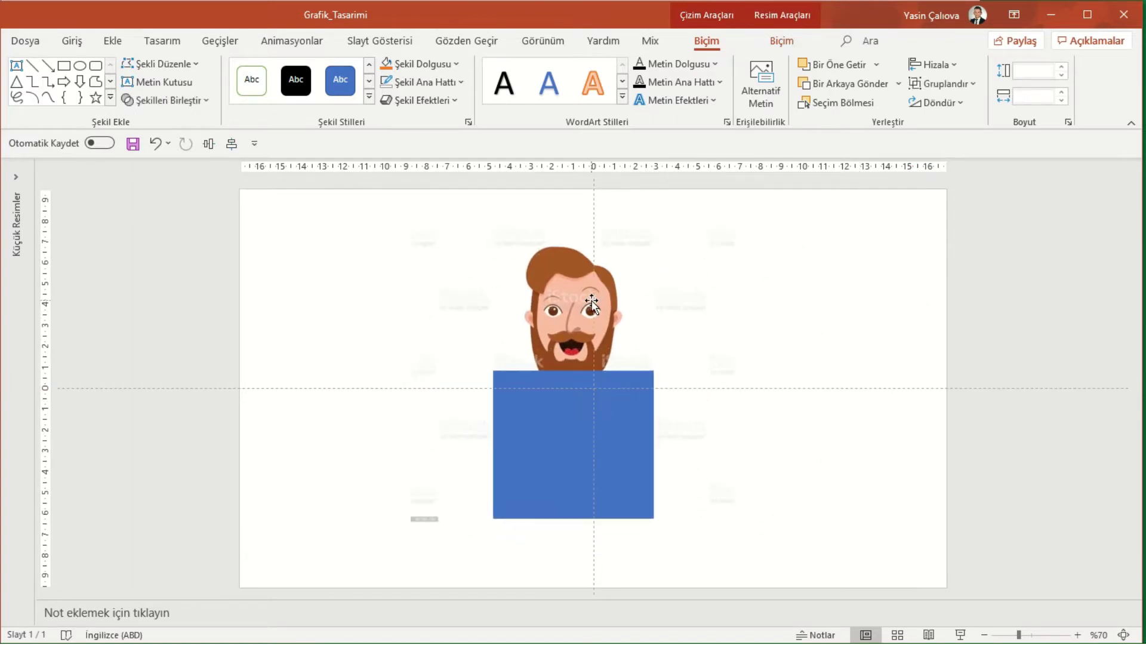
# Step: Bring the cartoon picture in front of the blue rectangle with En Öne Getir
pyautogui.keyDown('ctrl'); pyautogui.scroll(5, 606, 388); pyautogui.keyUp('ctrl')
pyautogui.scroll(-1, 754, 393)
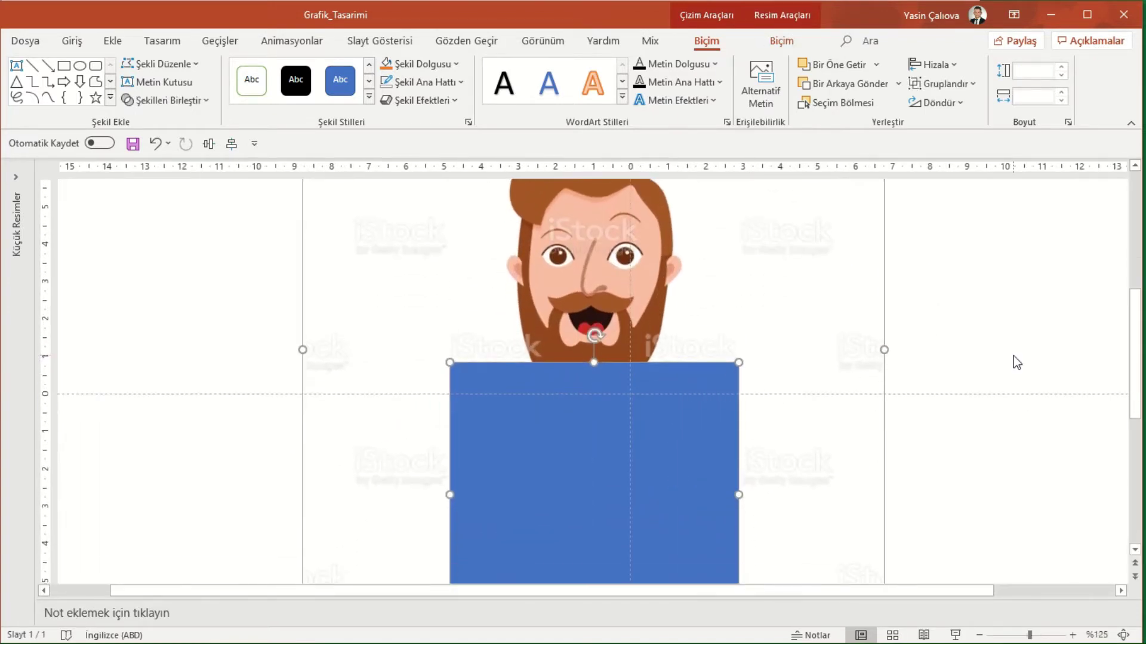
pyautogui.click(1016, 360)
pyautogui.click(712, 296)
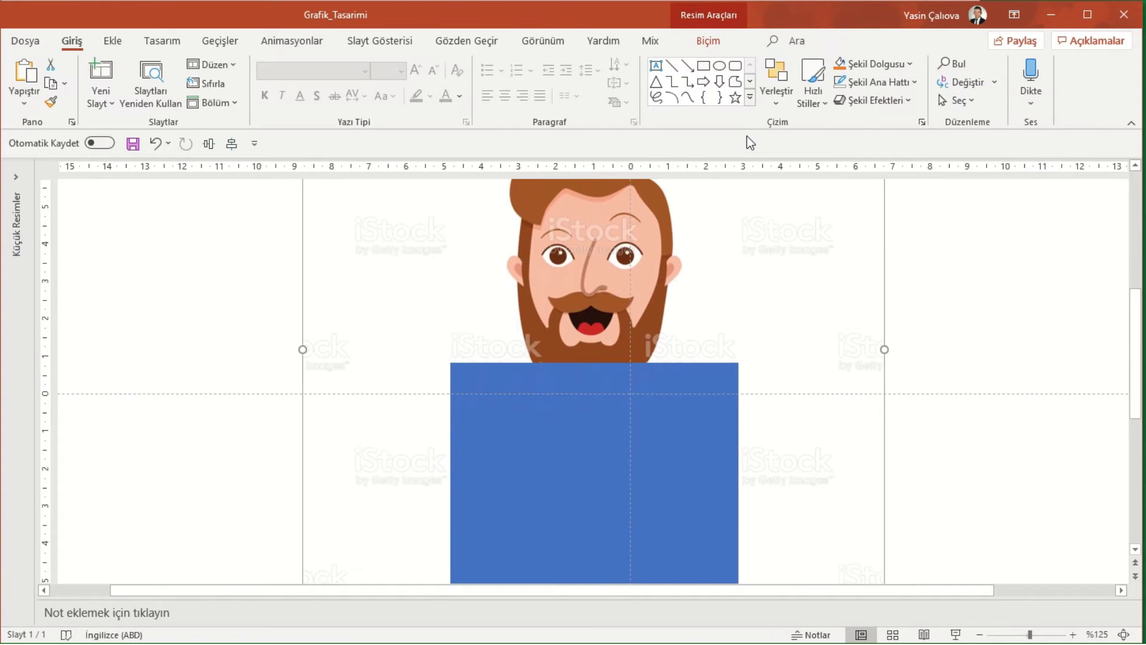
pyautogui.click(657, 405)
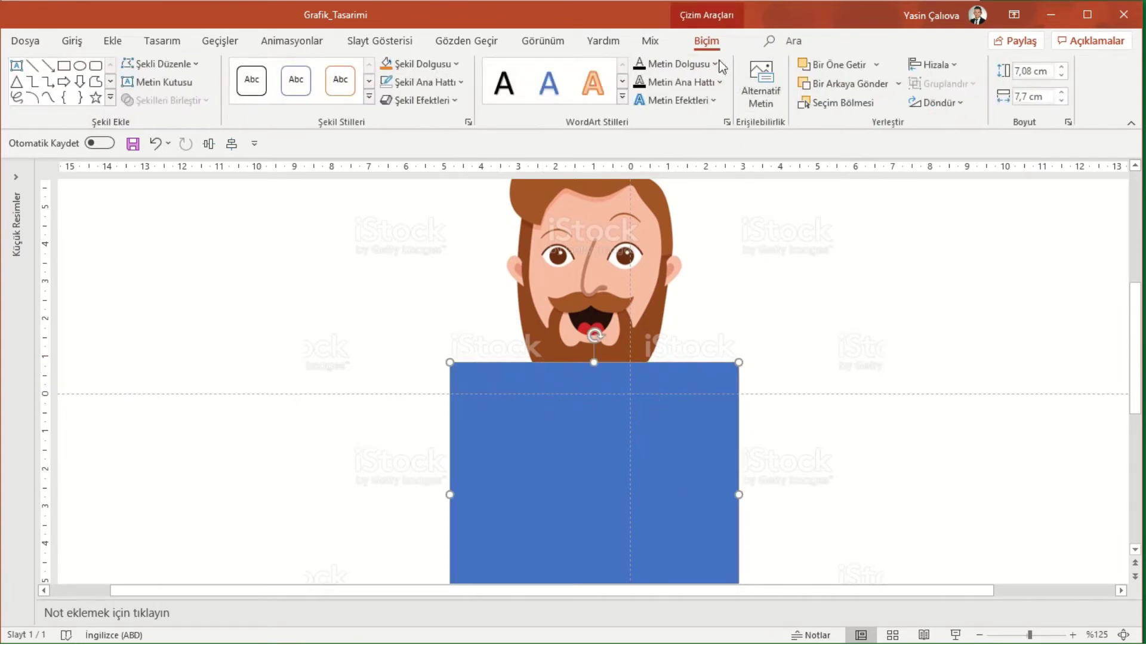
pyautogui.click(740, 314)
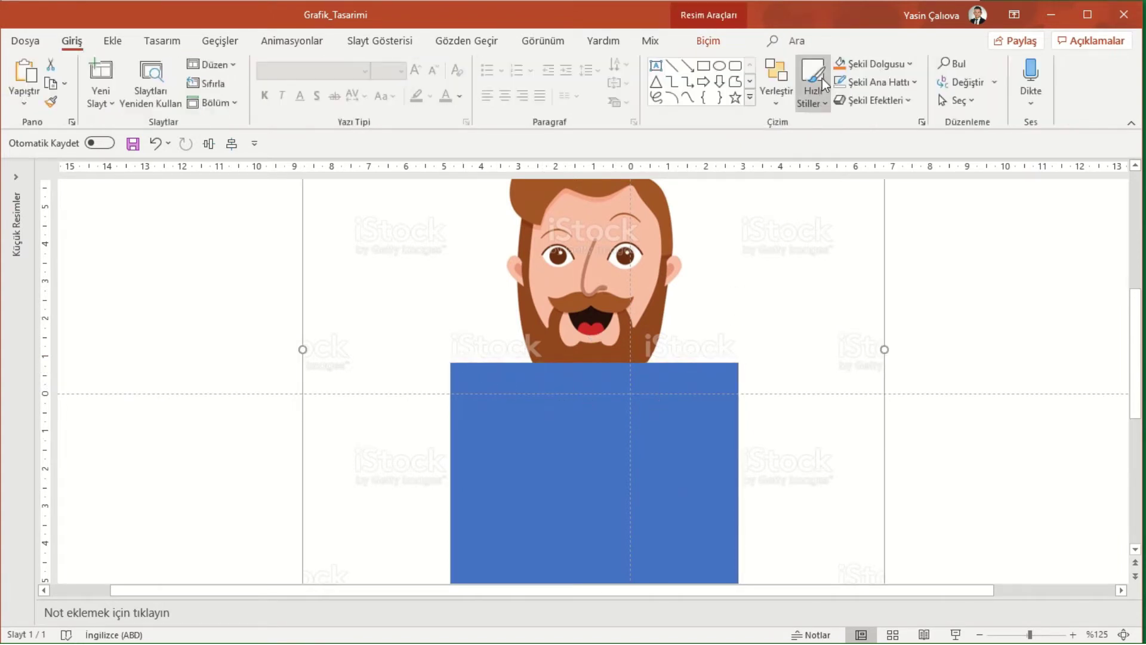
pyautogui.click(774, 99)
pyautogui.click(802, 191)
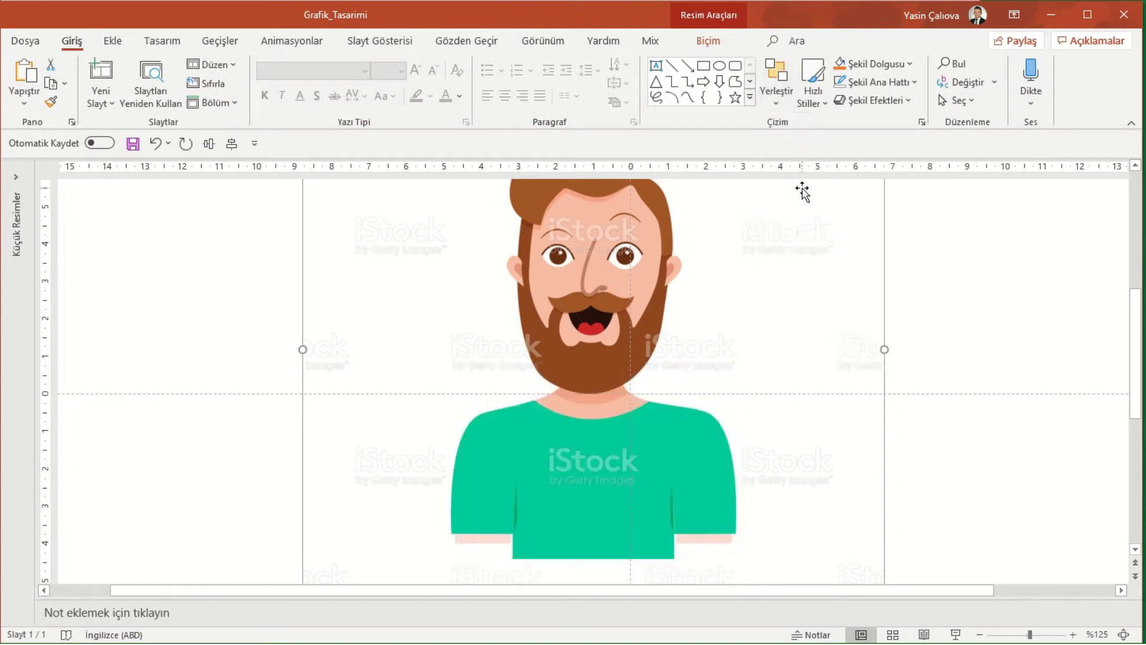
# Step: Send the picture back behind the rectangle and drag the rectangle down below the beard
pyautogui.click(786, 99)
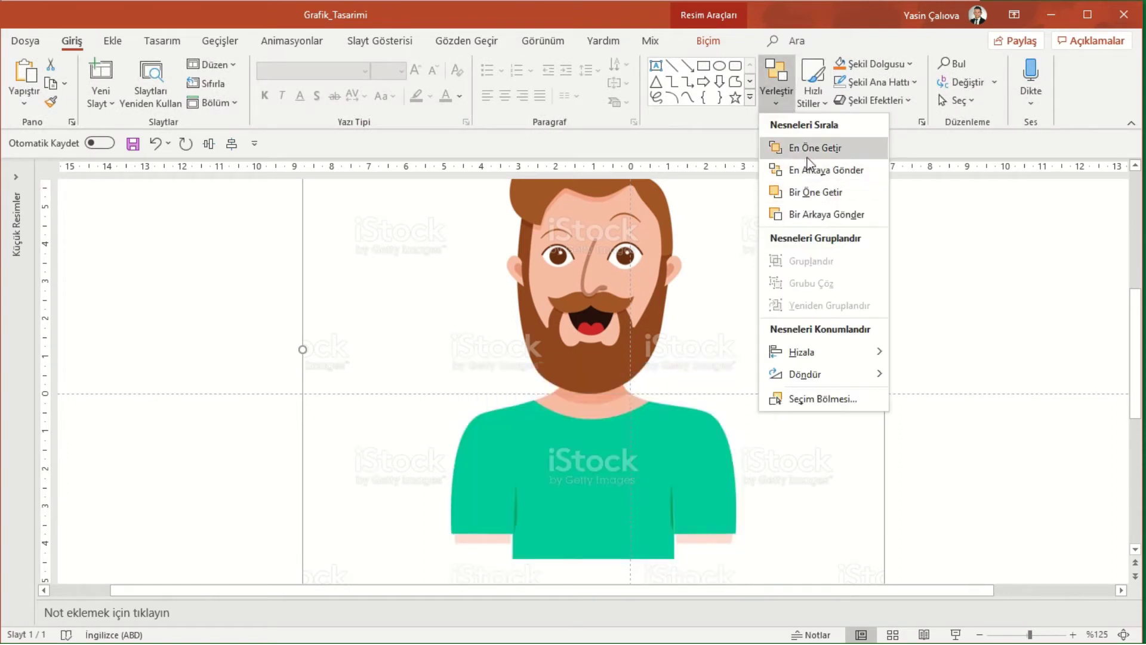
pyautogui.click(807, 169)
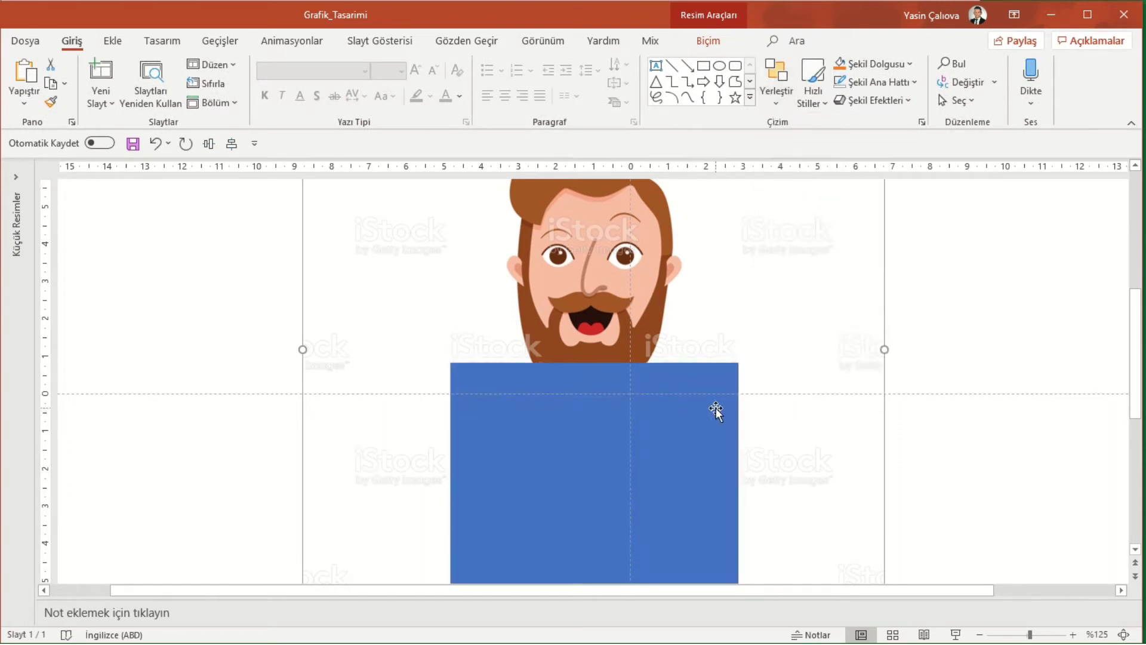
pyautogui.click(670, 402)
pyautogui.moveTo(574, 430)
pyautogui.mouseDown()
pyautogui.moveTo(574, 512)
pyautogui.moveTo(575, 454)
pyautogui.moveTo(575, 471)
pyautogui.mouseUp()
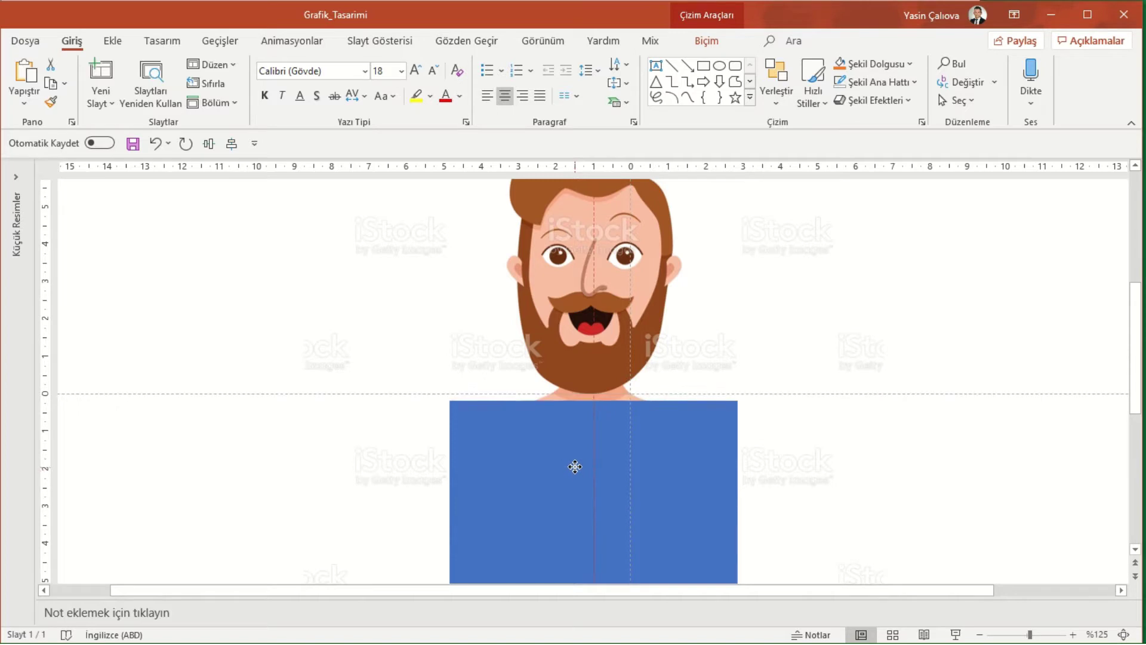
# Step: Draw an Oval shape just under the man's beard
pyautogui.click(113, 41)
pyautogui.click(336, 105)
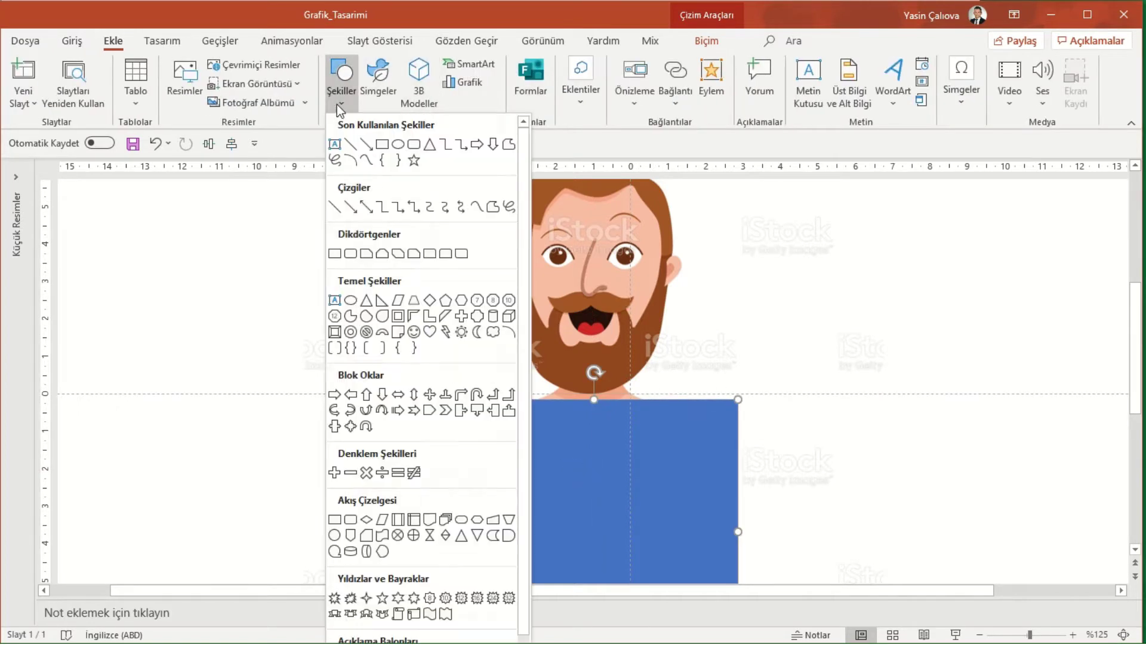
pyautogui.click(398, 145)
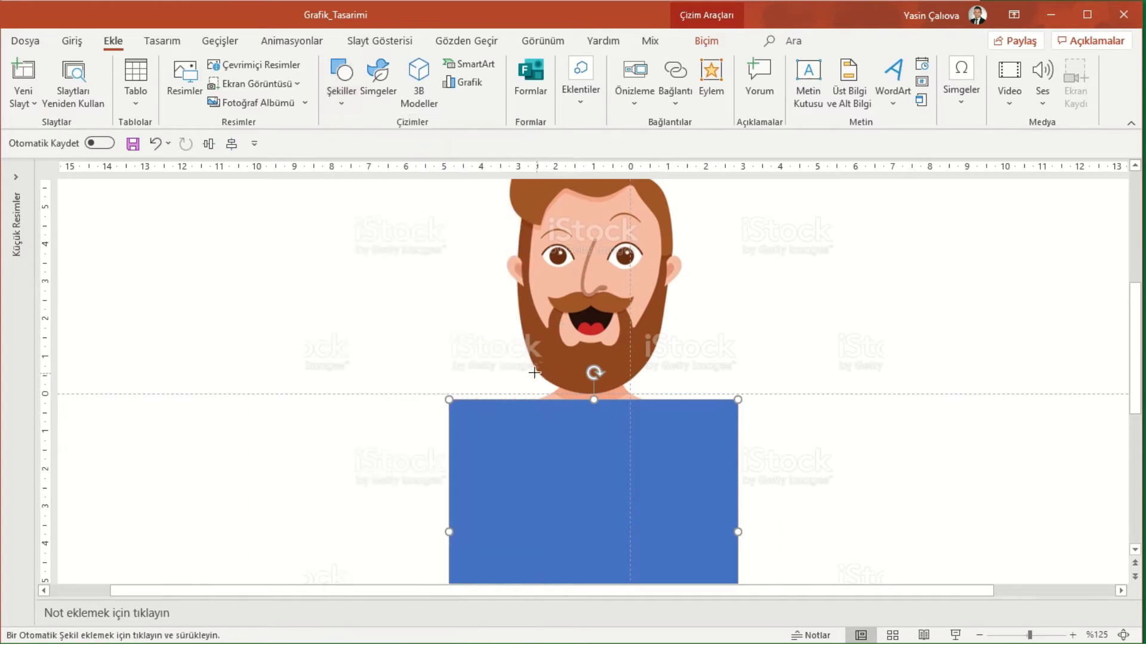
pyautogui.moveTo(529, 373); pyautogui.dragTo(648, 445)
pyautogui.moveTo(594, 410); pyautogui.dragTo(603, 394)
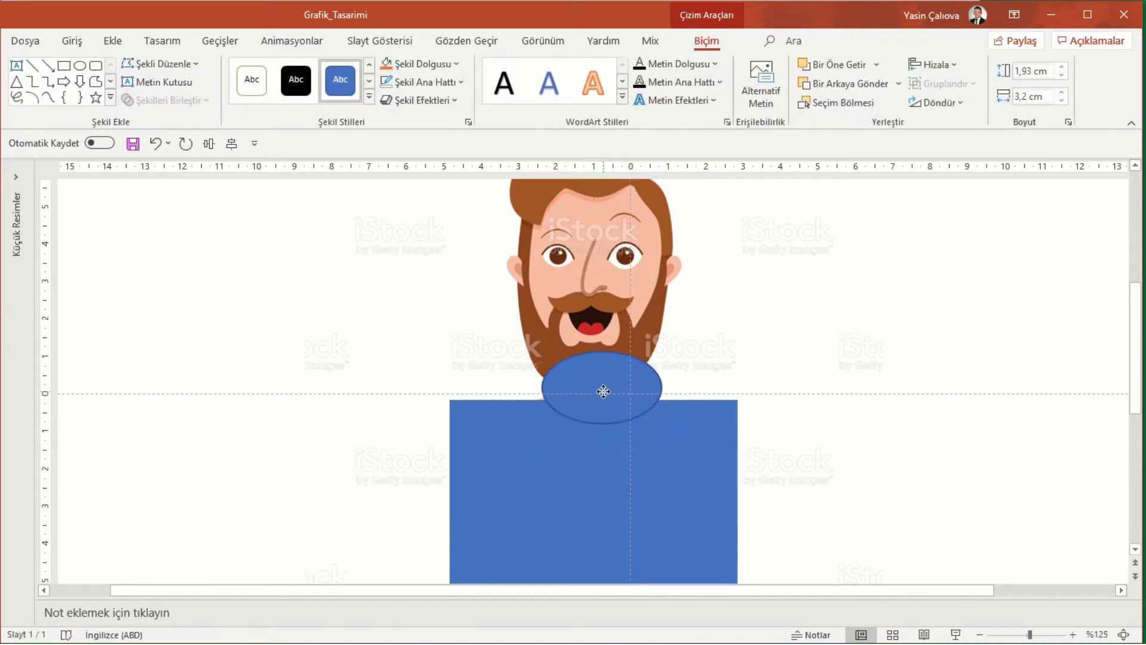
# Step: Fill the oval red with Şekil Dolgusu and nudge it left to centre it on the neck
pyautogui.click(452, 65)
pyautogui.click(400, 211)
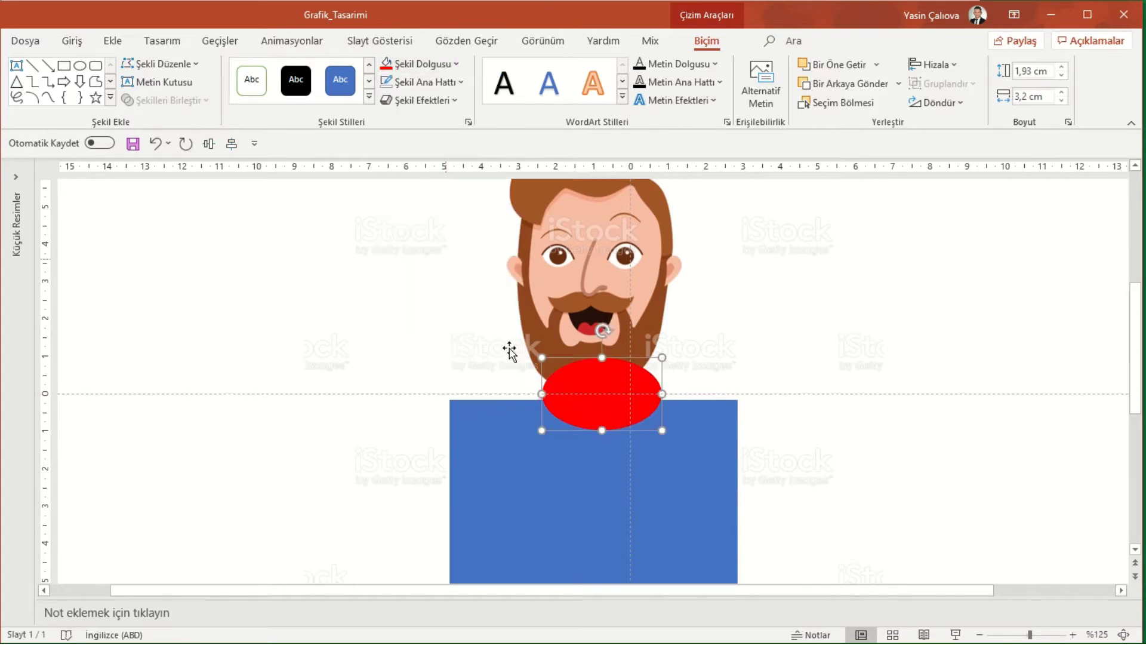
pyautogui.moveTo(622, 402); pyautogui.dragTo(613, 399)
pyautogui.click(566, 518)
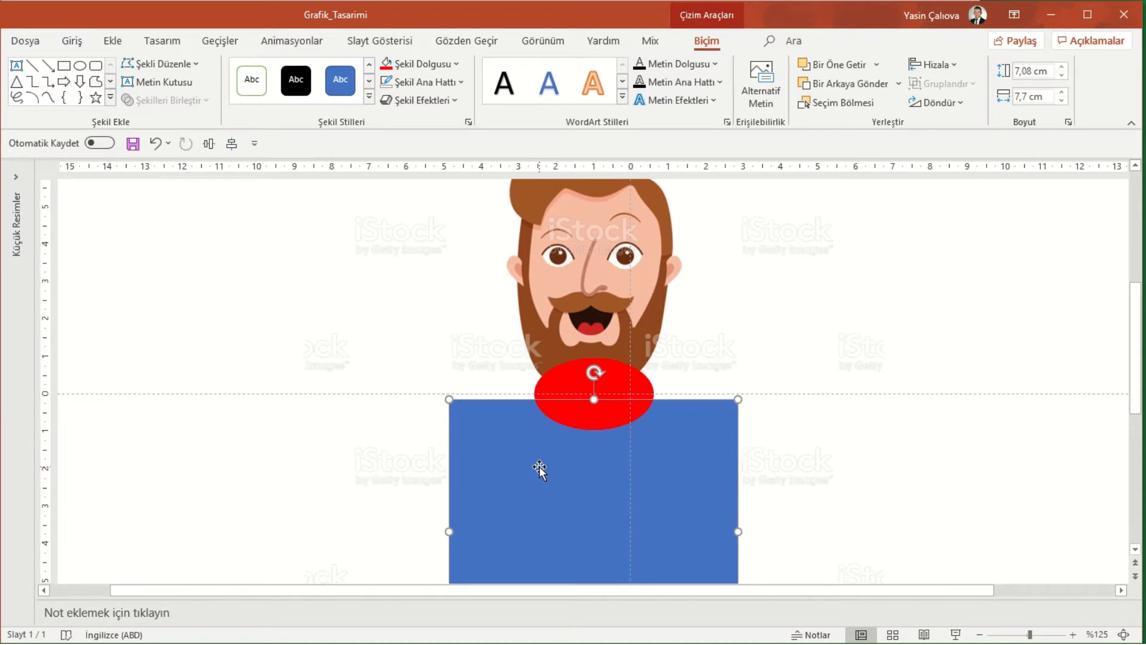
# Step: Select the oval with the rectangle, check Merge Shapes, then nudge the oval up
pyautogui.keyDown('shift'); pyautogui.click(645, 390); pyautogui.keyUp('shift')
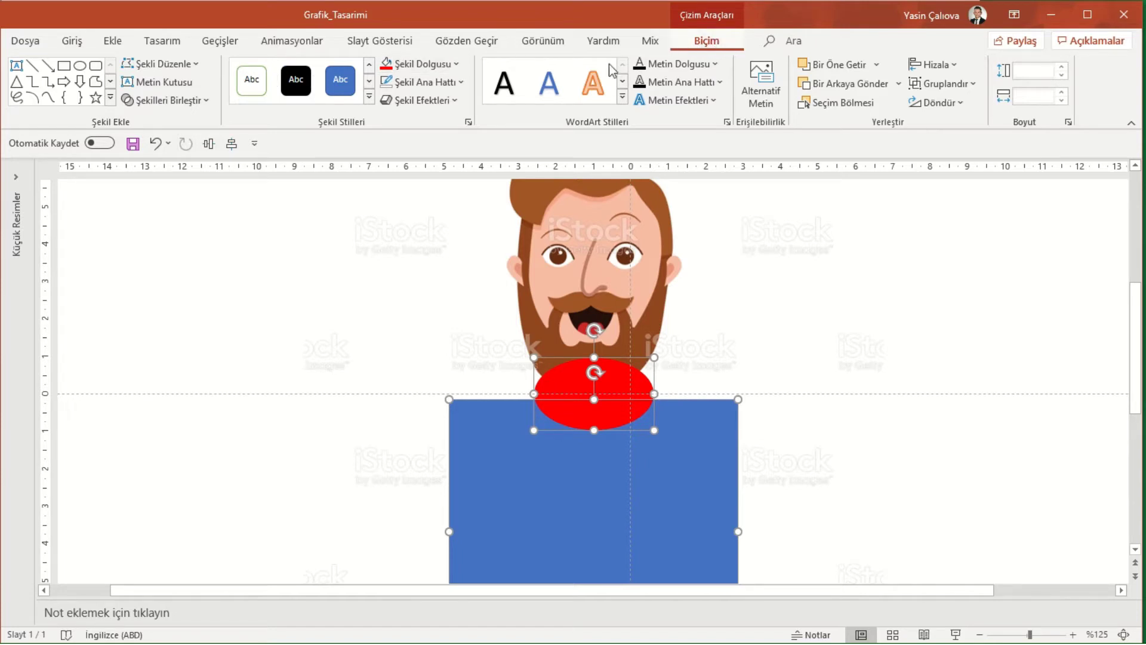
pyautogui.click(205, 101)
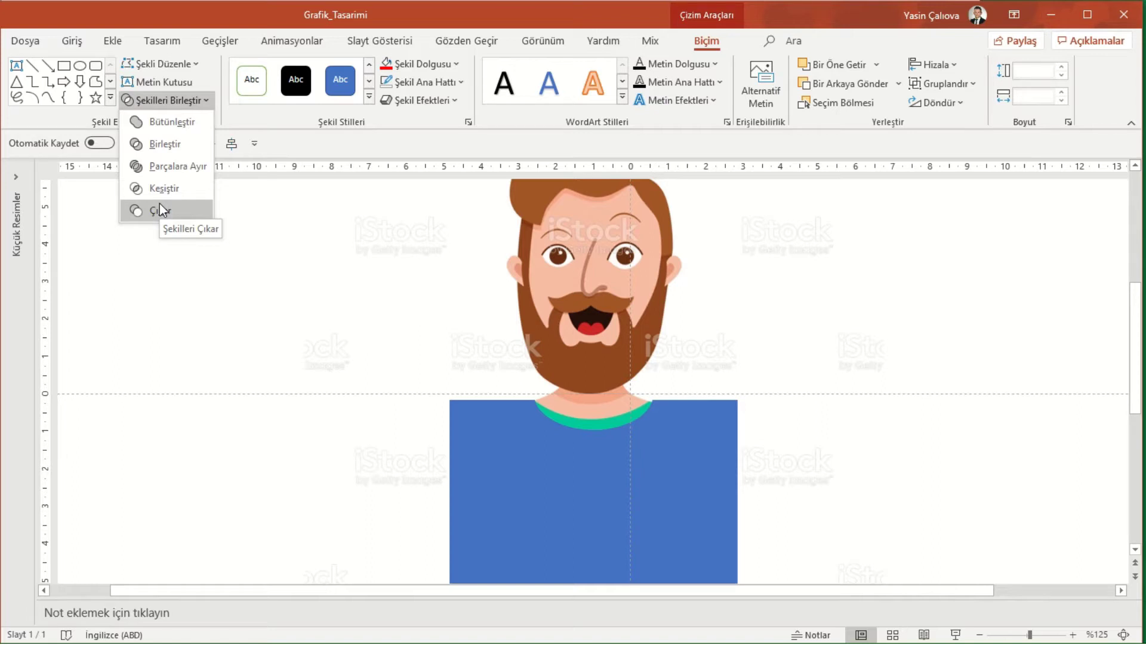
pyautogui.click(627, 378)
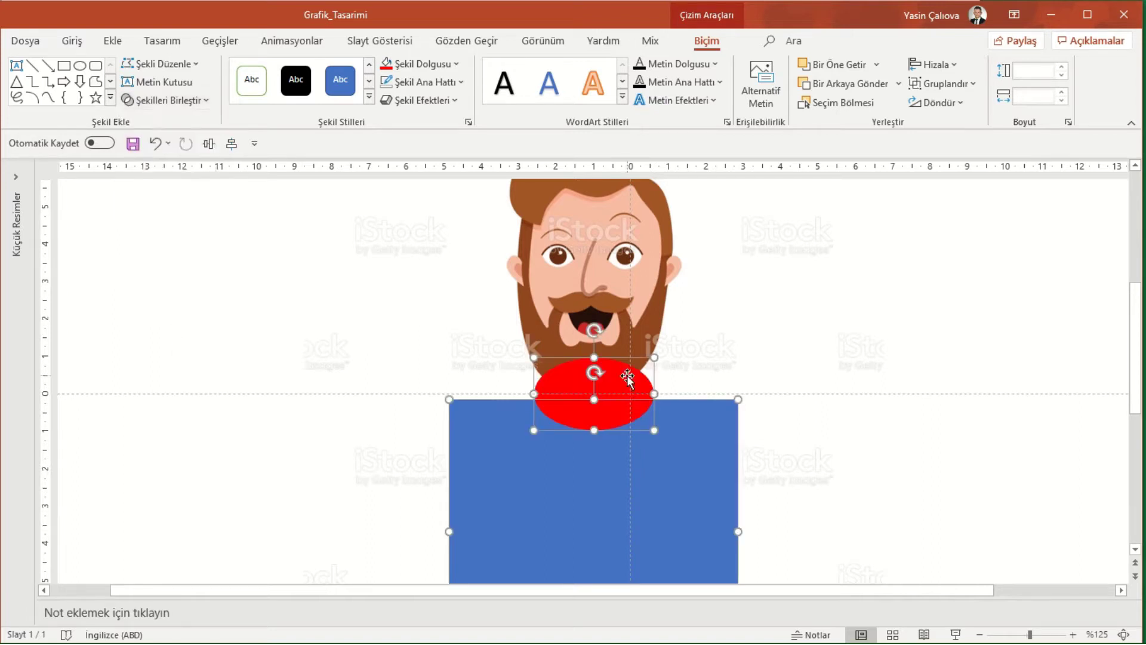
pyautogui.click(929, 379)
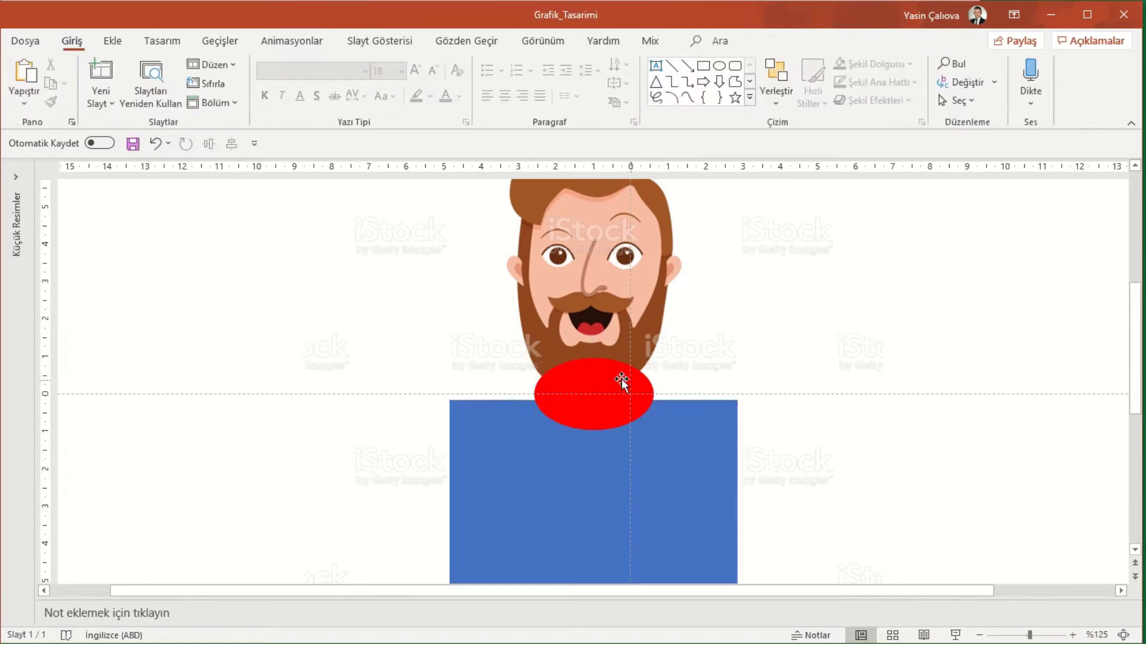
pyautogui.click(621, 379)
pyautogui.press('Up')
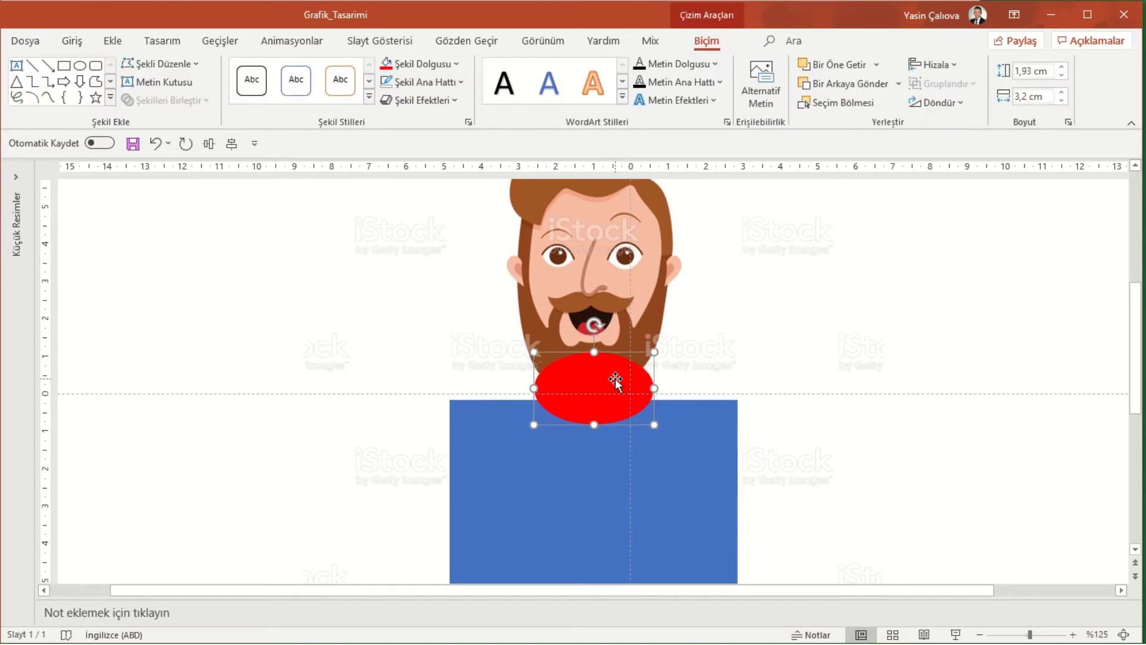
# Step: Reopen Merge Shapes on both shapes, then raise the oval and shorten it from the top
pyautogui.click(606, 455)
pyautogui.keyDown('shift'); pyautogui.click(579, 395); pyautogui.keyUp('shift')
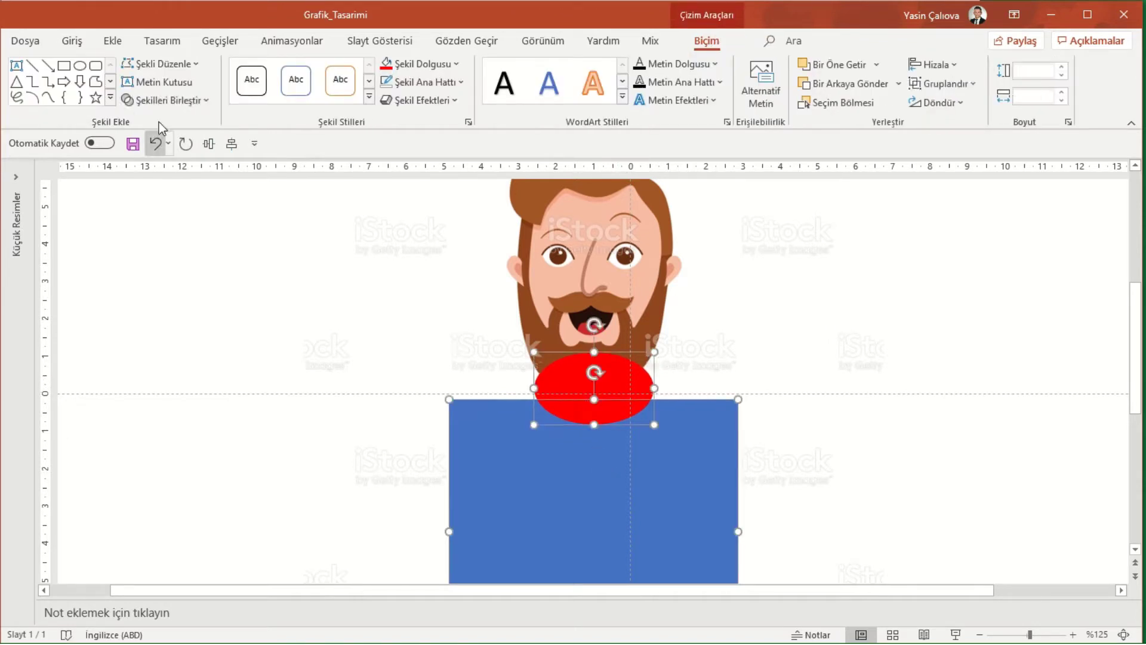
pyautogui.click(165, 100)
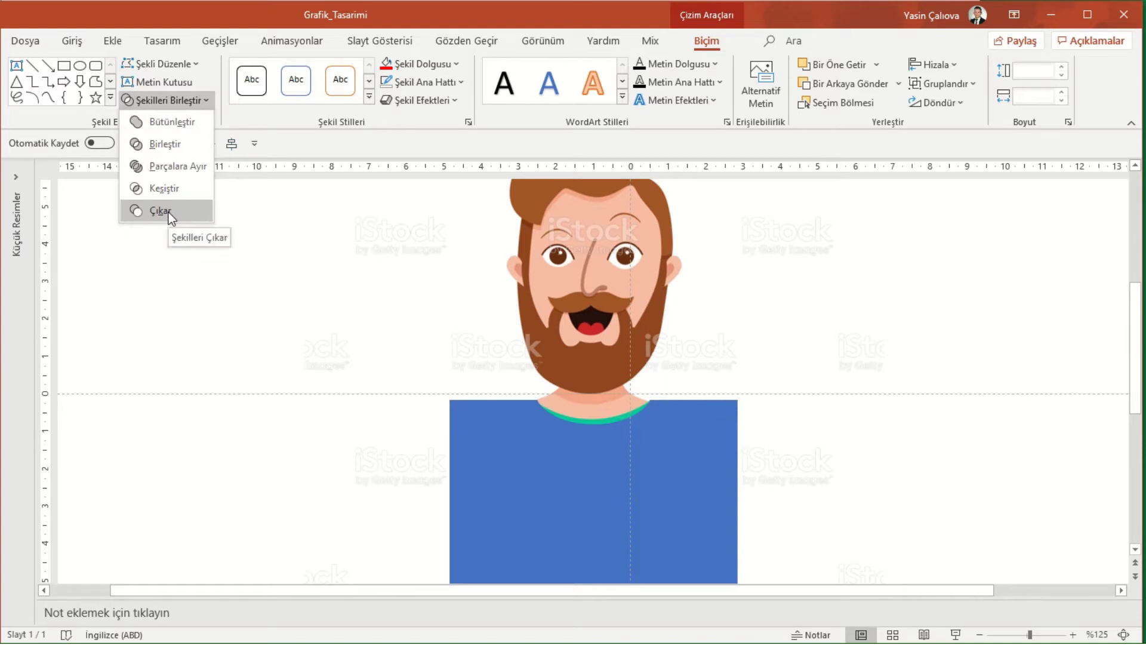
pyautogui.click(1012, 320)
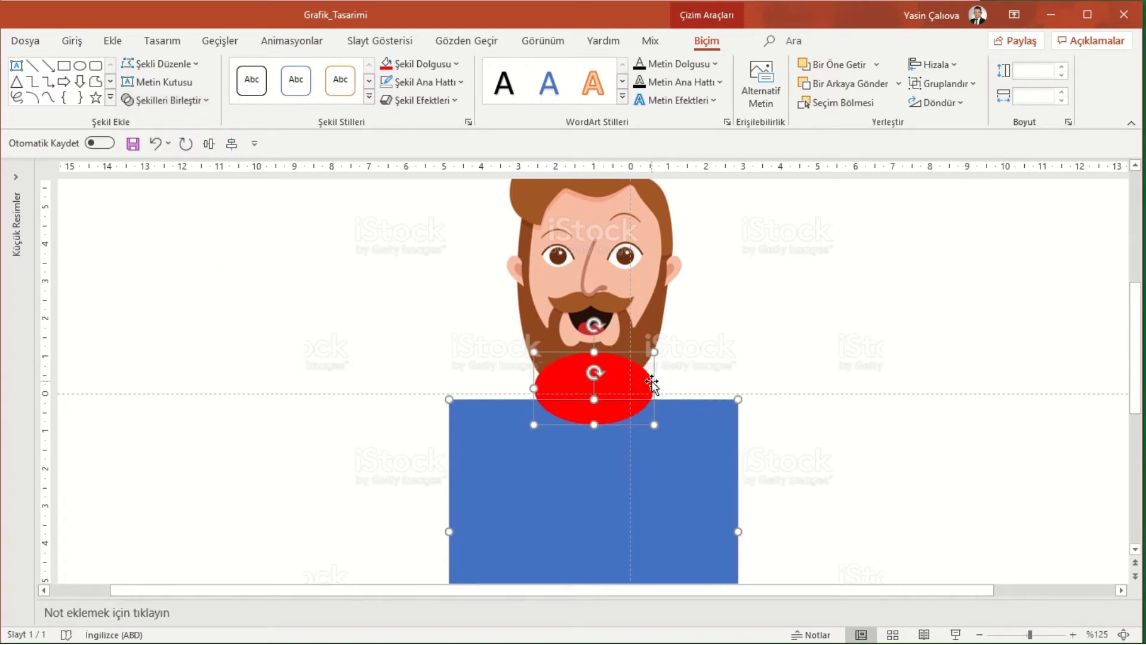
pyautogui.click(801, 356)
pyautogui.click(589, 371)
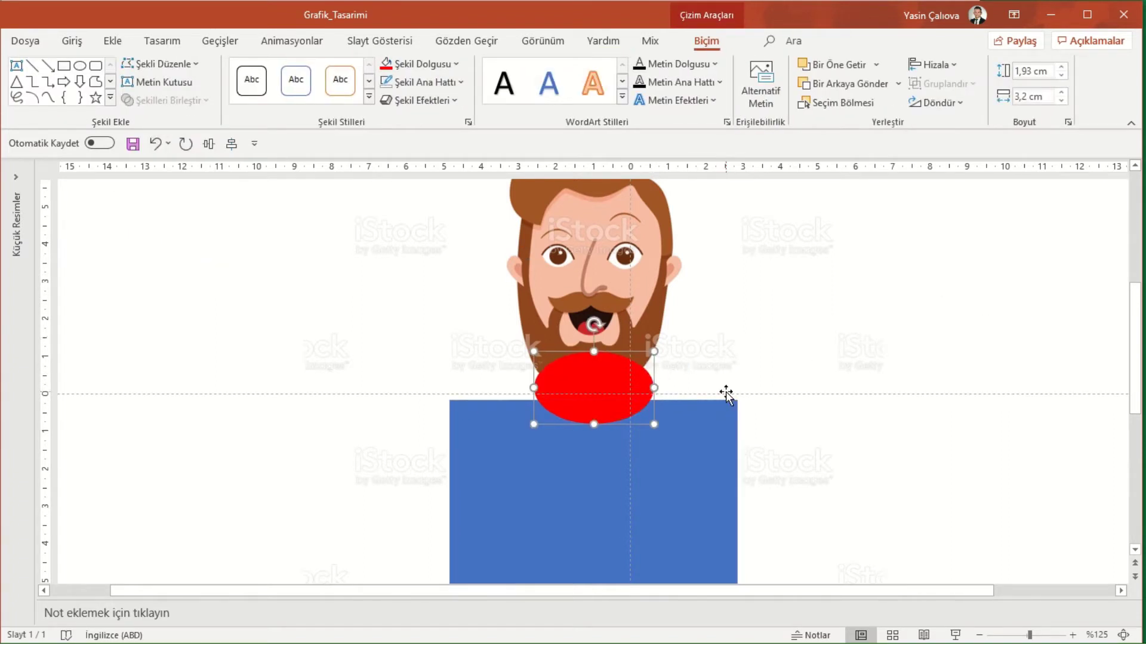
pyautogui.hotkey('ctrl', 'Up')
pyautogui.hotkey('ctrl', 'Up')
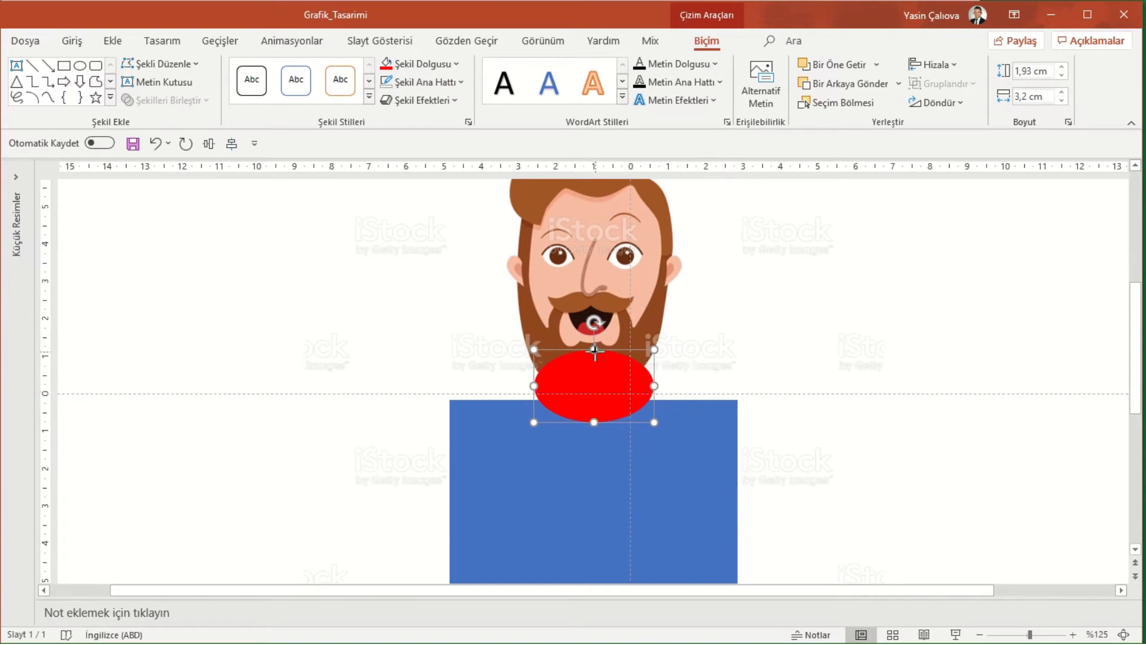
pyautogui.moveTo(595, 351); pyautogui.dragTo(595, 363)
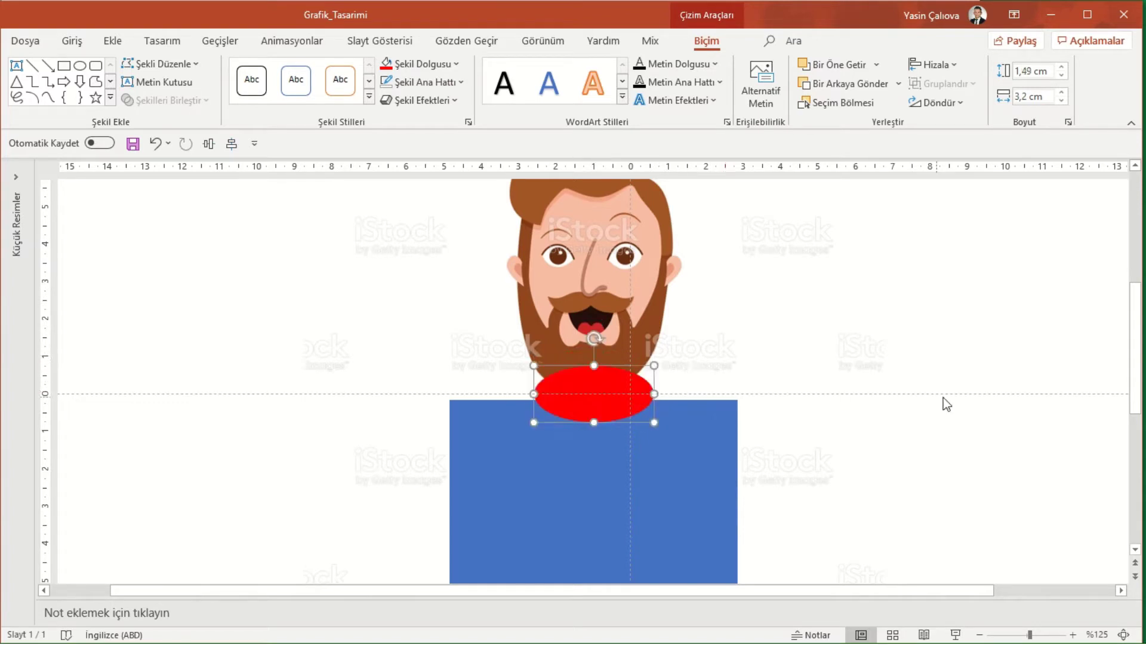
# Step: Preview Merge Shapes once more, then move the red oval up slightly
pyautogui.keyDown('shift'); pyautogui.click(651, 456); pyautogui.keyUp('shift')
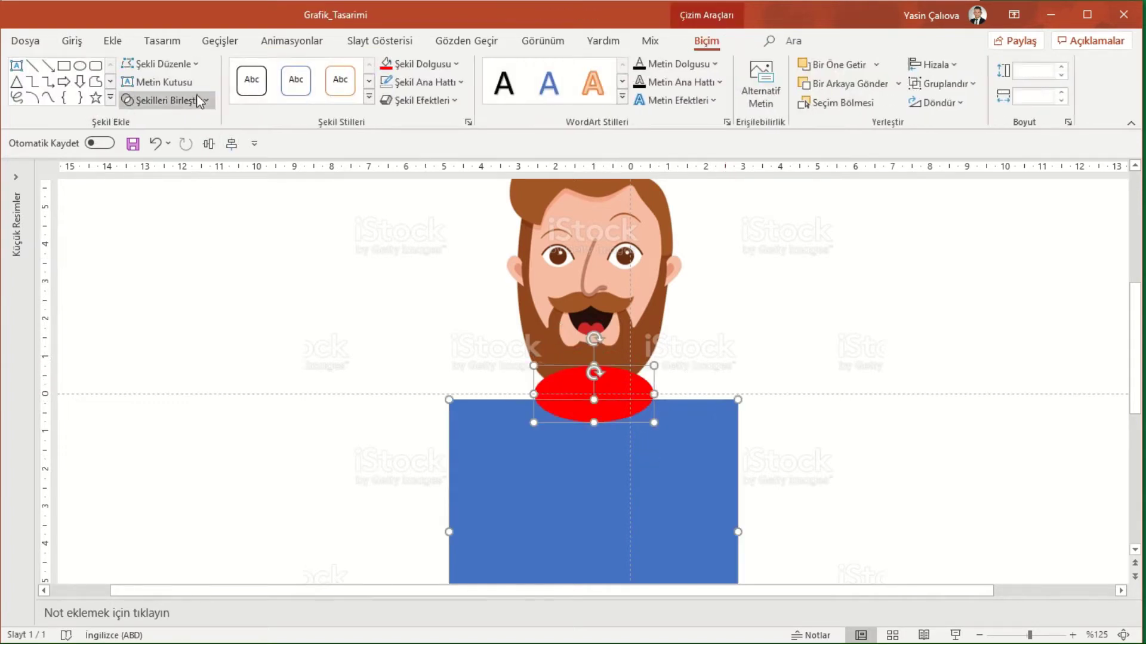
pyautogui.click(196, 95)
pyautogui.press('Escape')
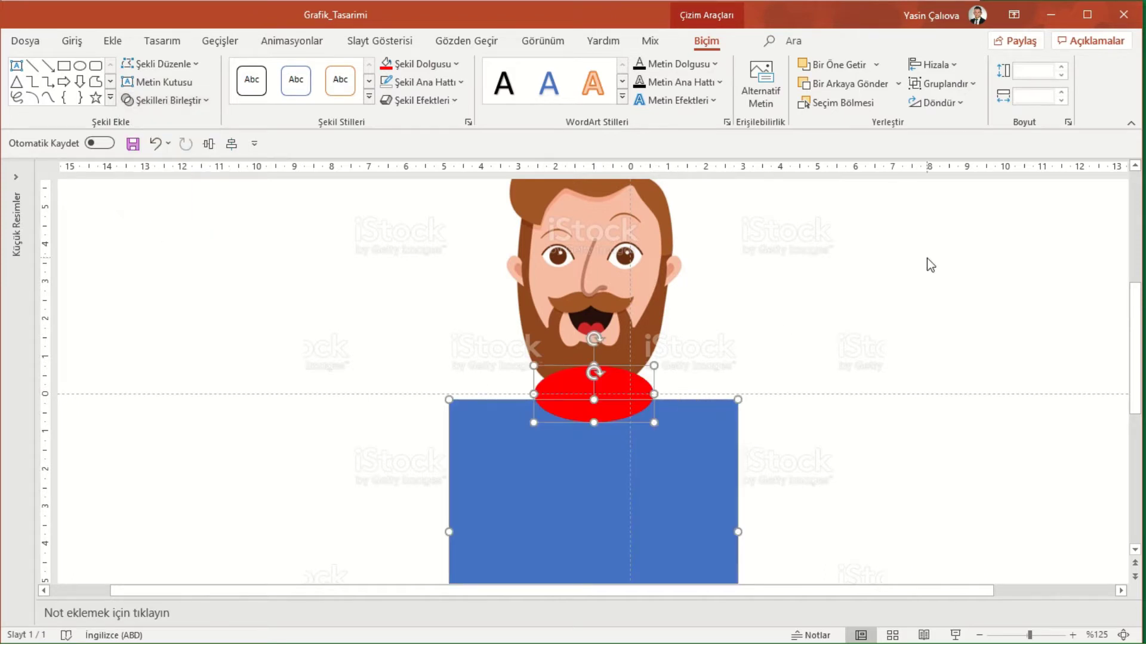
pyautogui.click(752, 388)
pyautogui.click(642, 391)
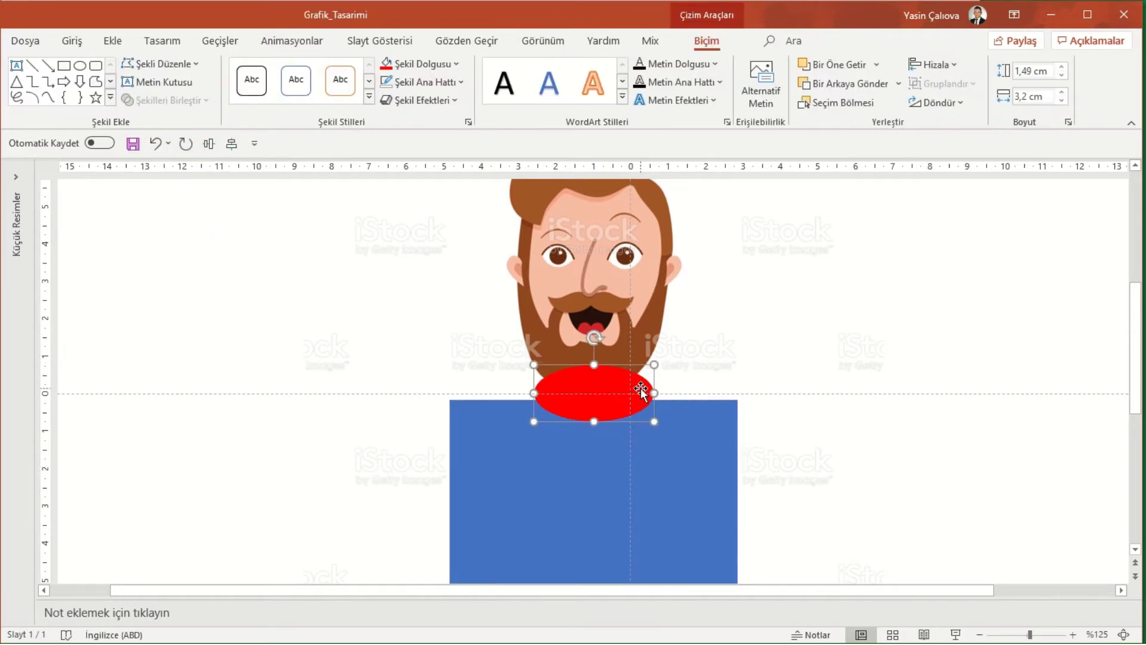
pyautogui.moveTo(640, 391); pyautogui.dragTo(641, 386)
# Step: Apply Şekilleri Birleştir > Çıkar to the rectangle and oval, cutting the neckline
pyautogui.click(626, 437)
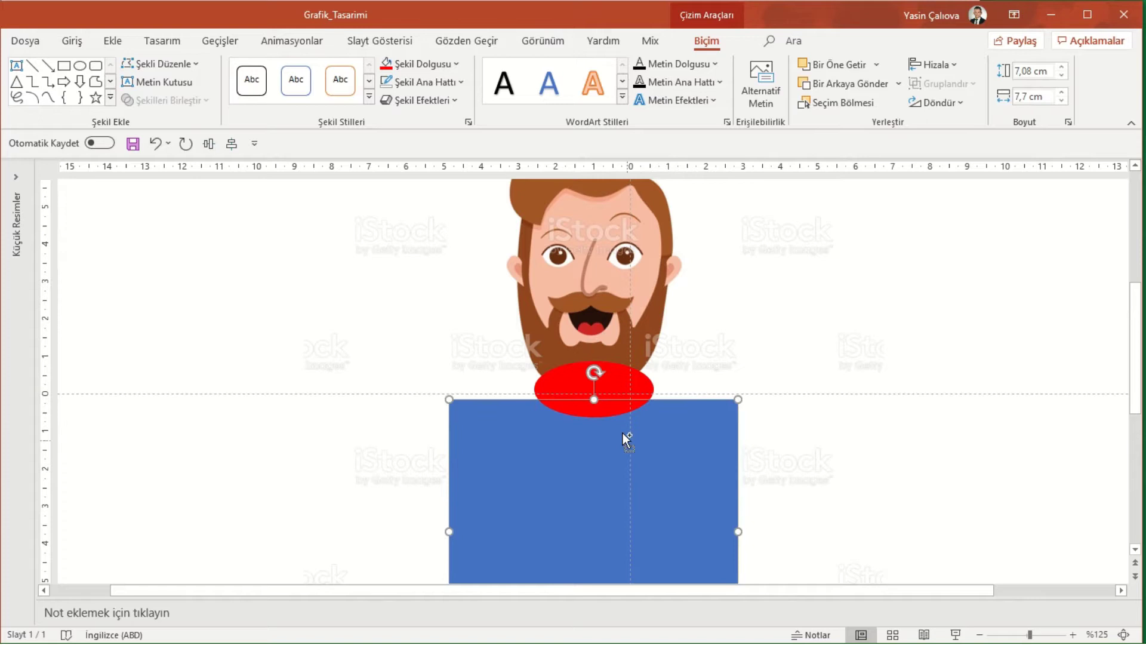
pyautogui.keyDown('shift'); pyautogui.click(614, 375); pyautogui.keyUp('shift')
pyautogui.click(164, 101)
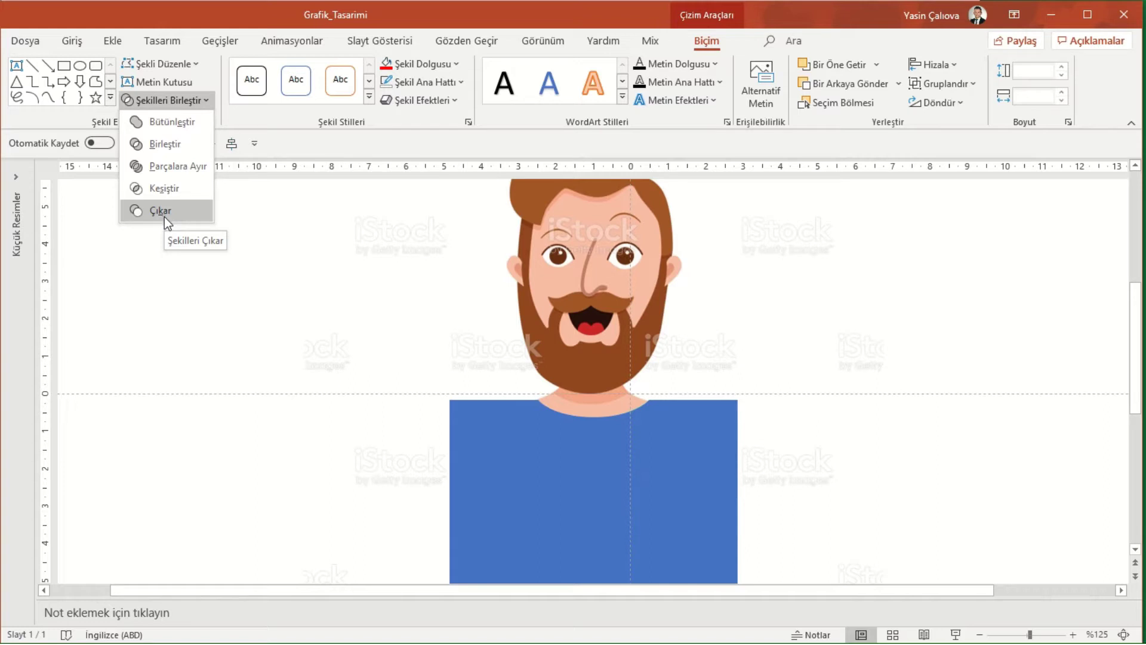
pyautogui.click(163, 217)
pyautogui.click(760, 445)
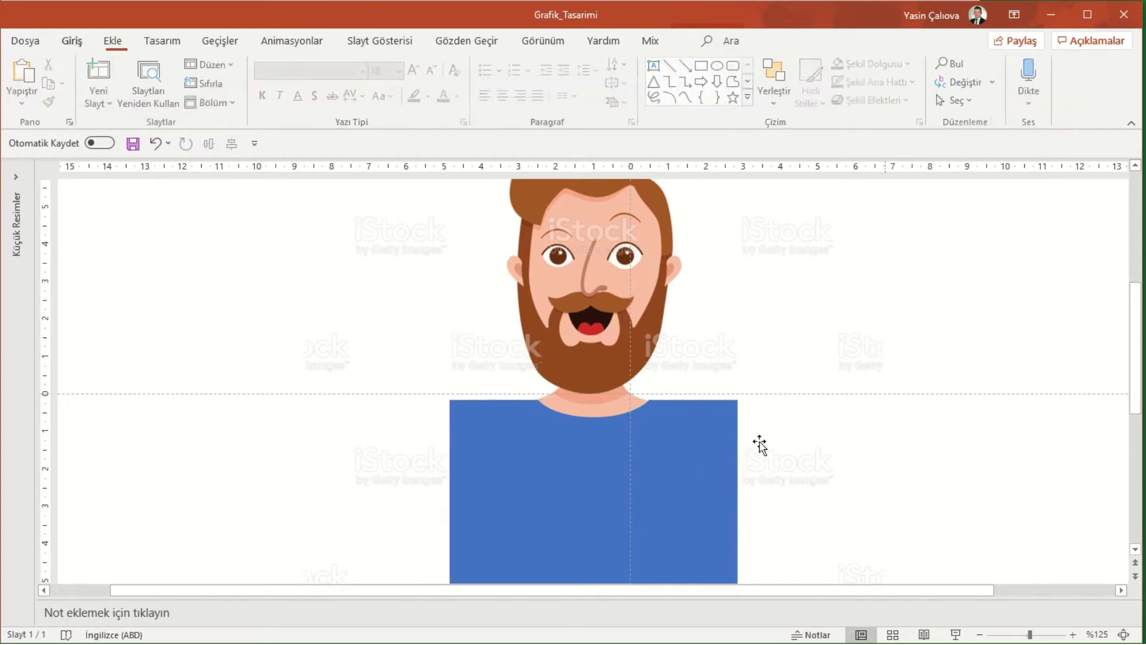
pyautogui.moveTo(594, 486); pyautogui.dragTo(890, 350)
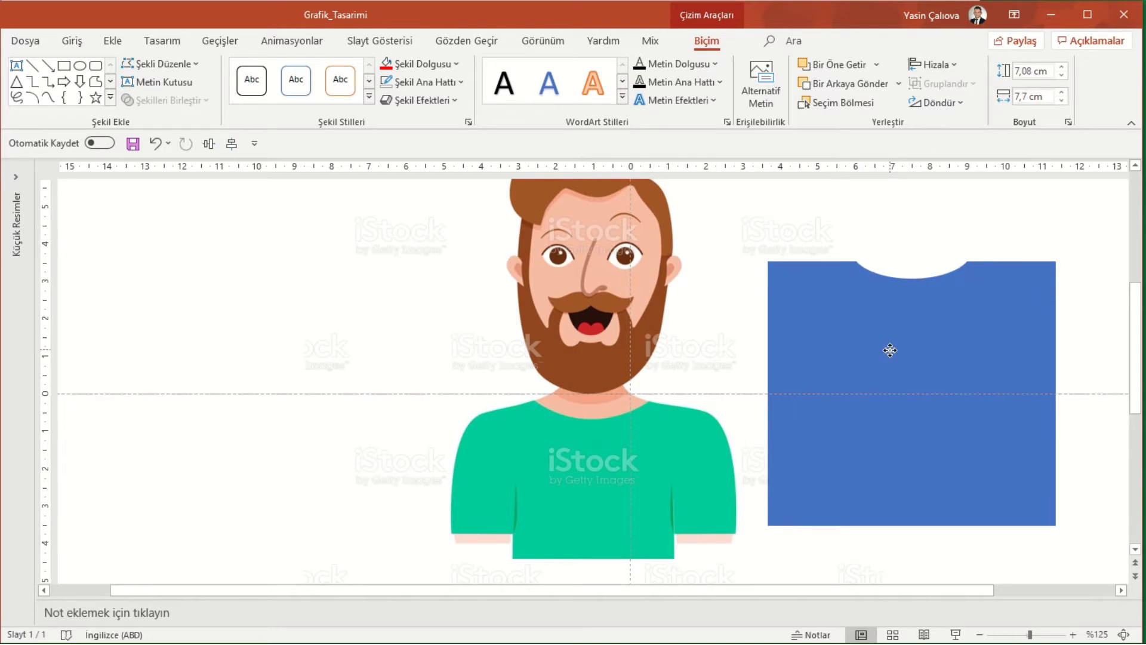
pyautogui.moveTo(890, 350)
pyautogui.mouseDown()
pyautogui.moveTo(557, 501)
pyautogui.moveTo(569, 489)
pyautogui.mouseUp()
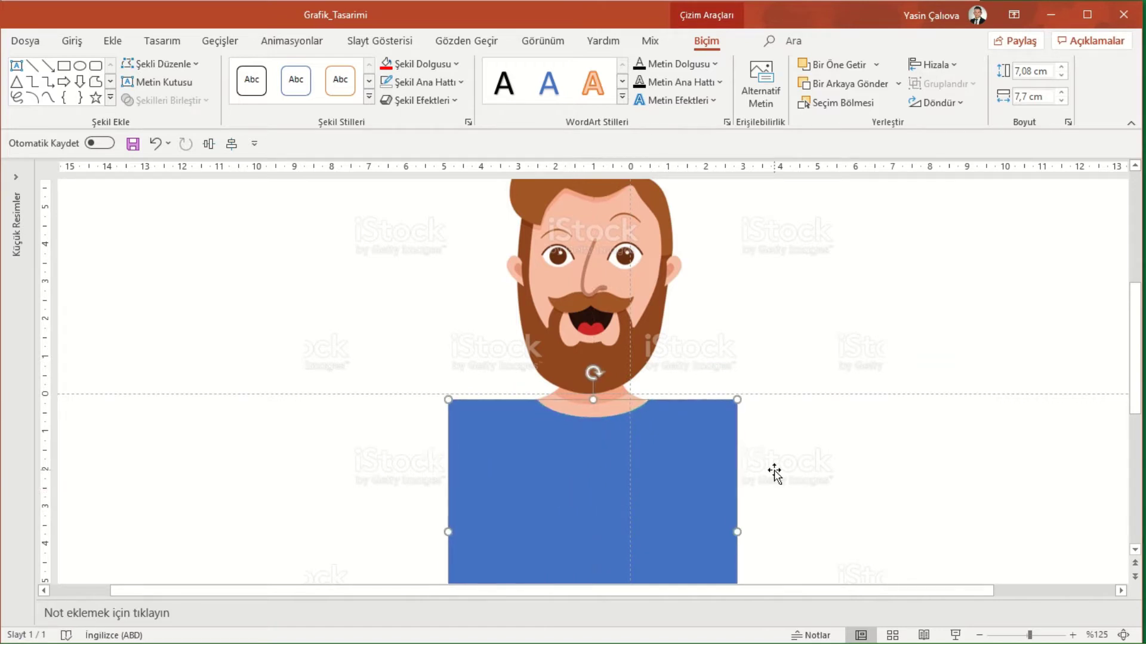
pyautogui.hotkey('ctrl', 'Left')
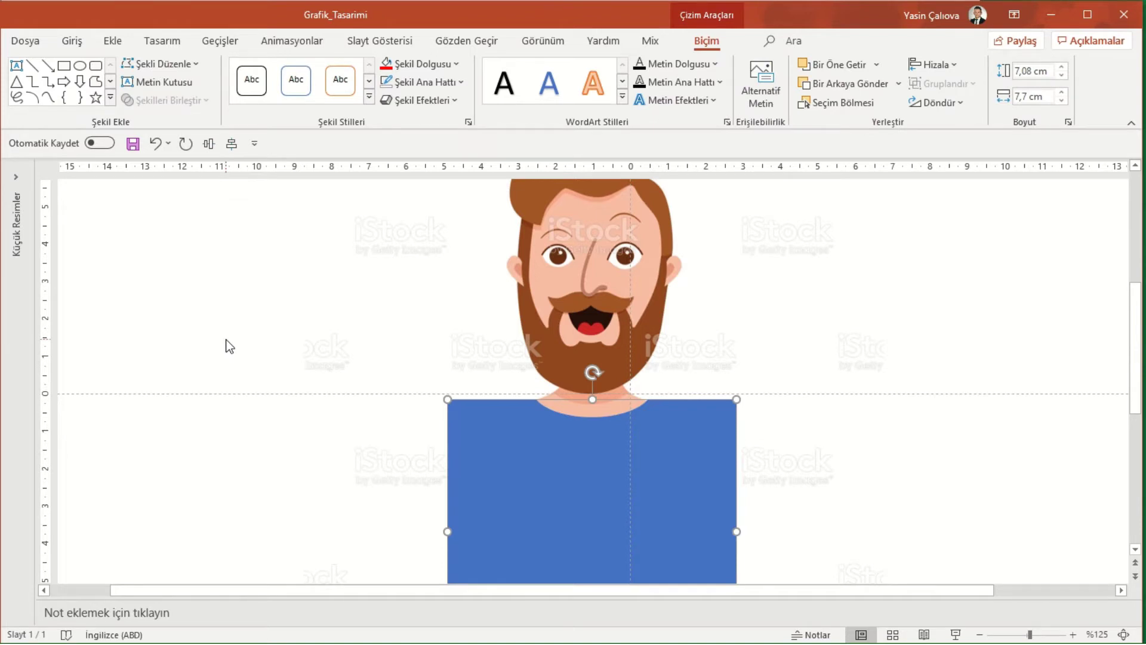
# Step: Draw a small Arc shape, about 2,96 × 0,83 cm, beside the shirt's right shoulder
pyautogui.click(113, 41)
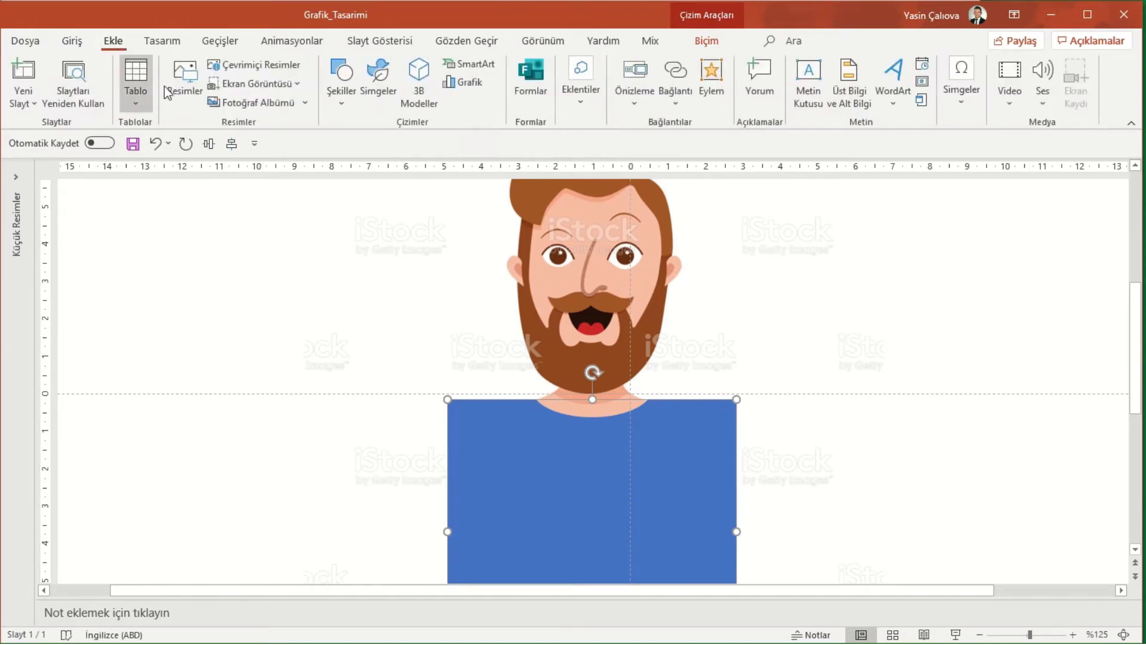
pyautogui.click(336, 96)
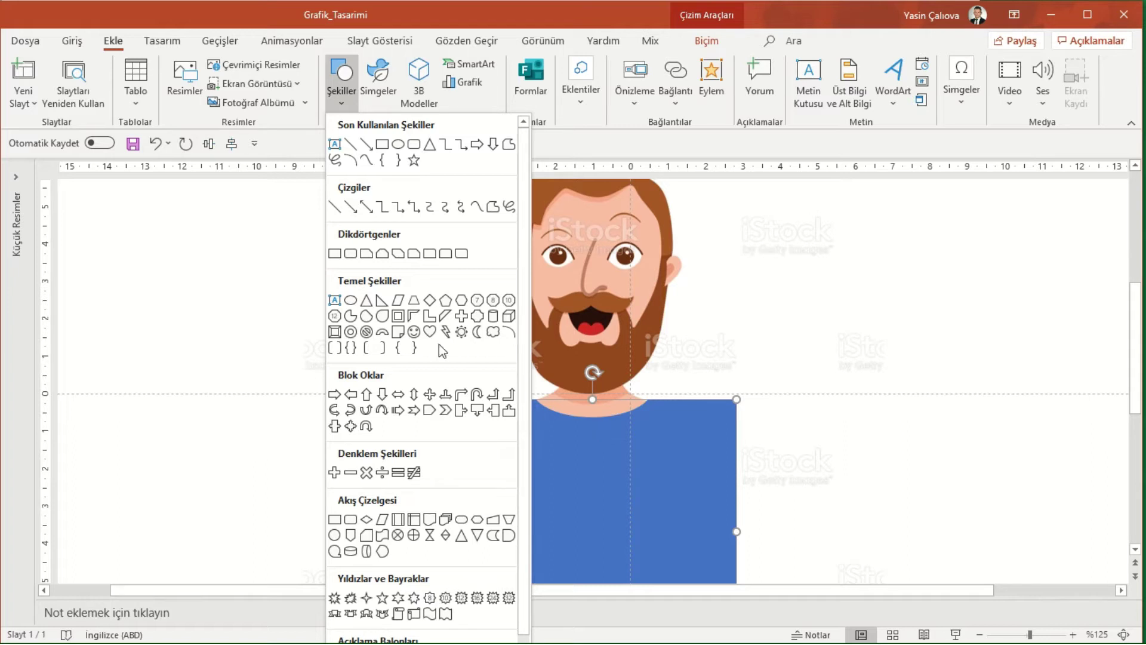
pyautogui.click(382, 332)
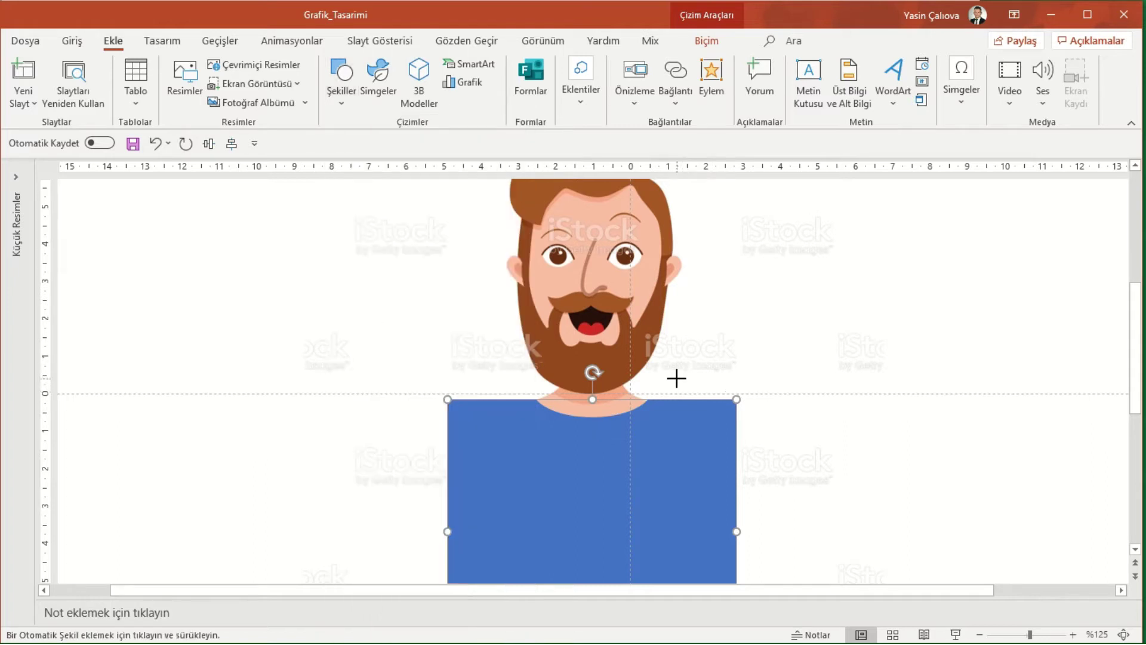
pyautogui.moveTo(676, 378); pyautogui.dragTo(788, 410)
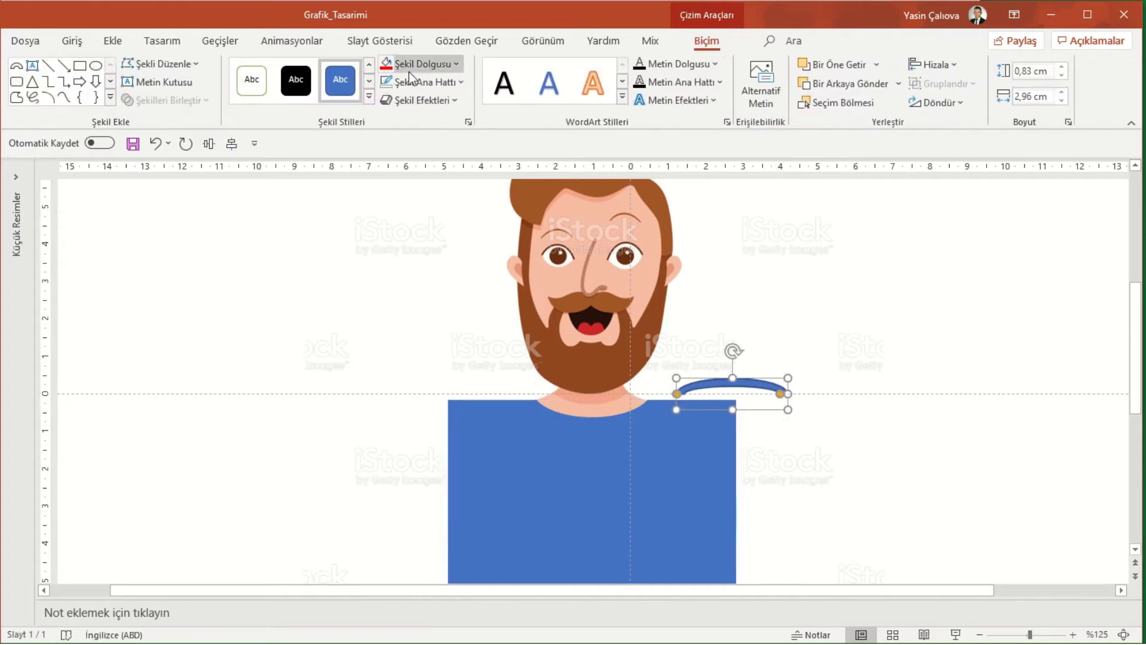
# Step: Colour the arc outline red, rotate it, stretch its end to the mouth and thicken it
pyautogui.click(387, 83)
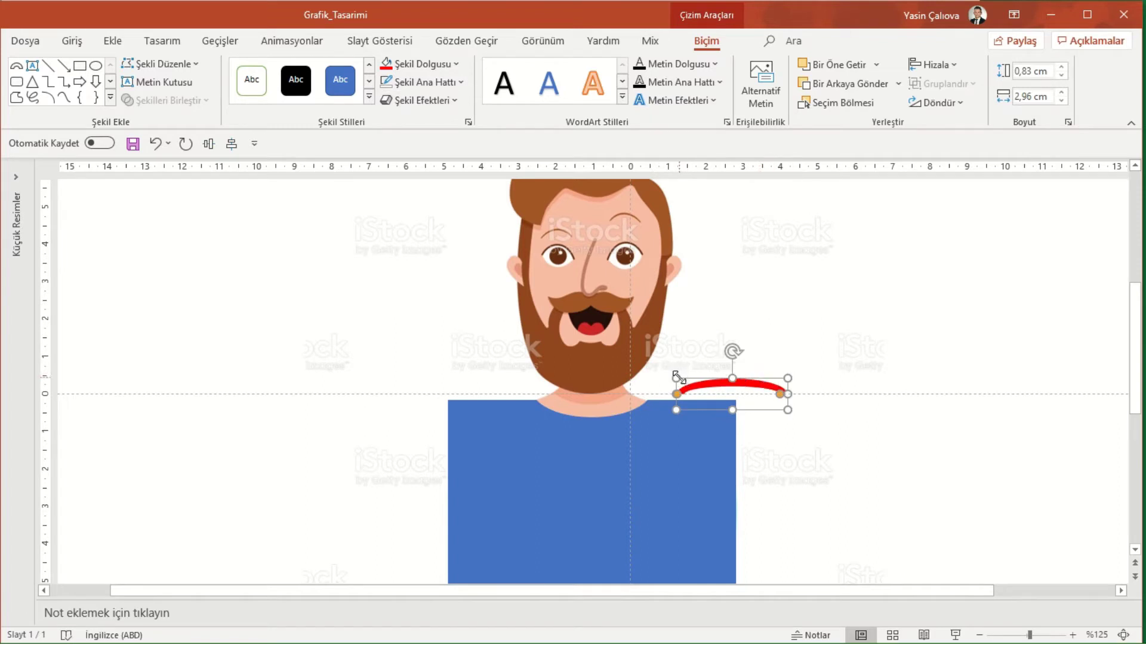
pyautogui.moveTo(732, 352)
pyautogui.mouseDown()
pyautogui.moveTo(772, 366)
pyautogui.moveTo(720, 436)
pyautogui.mouseUp()
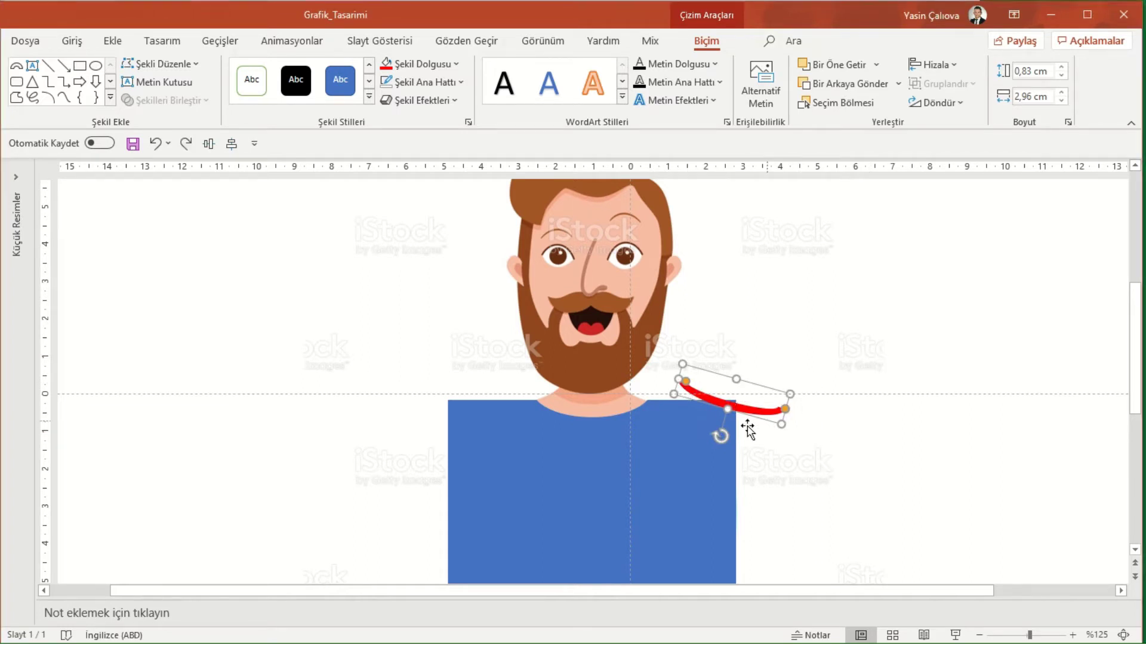
pyautogui.click(1003, 379)
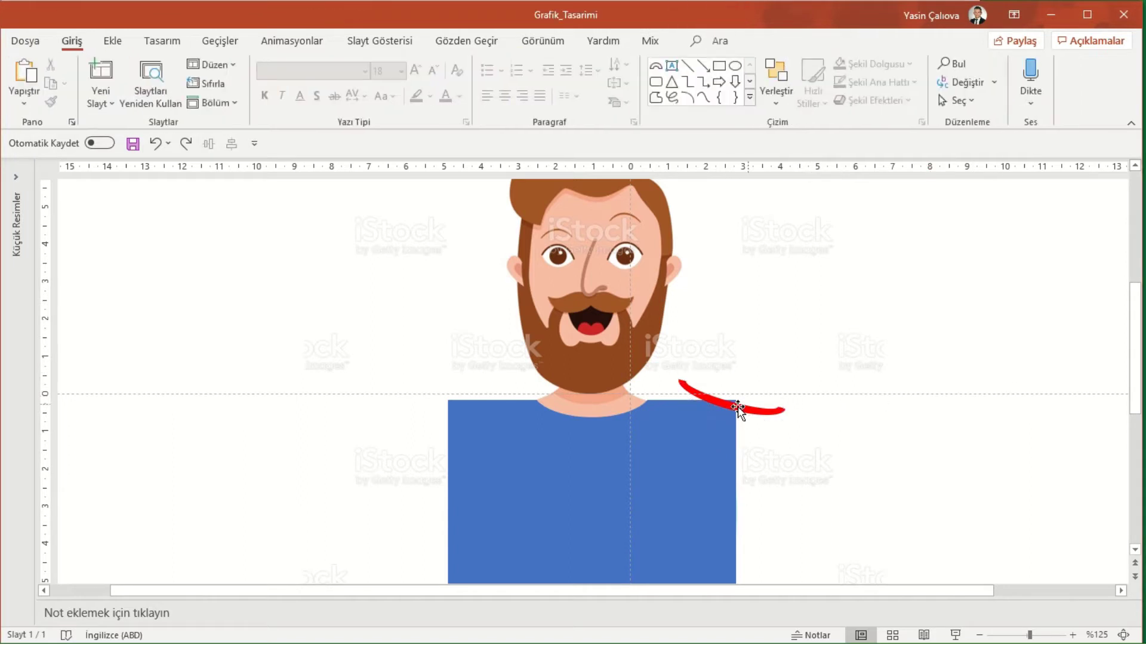
pyautogui.click(733, 408)
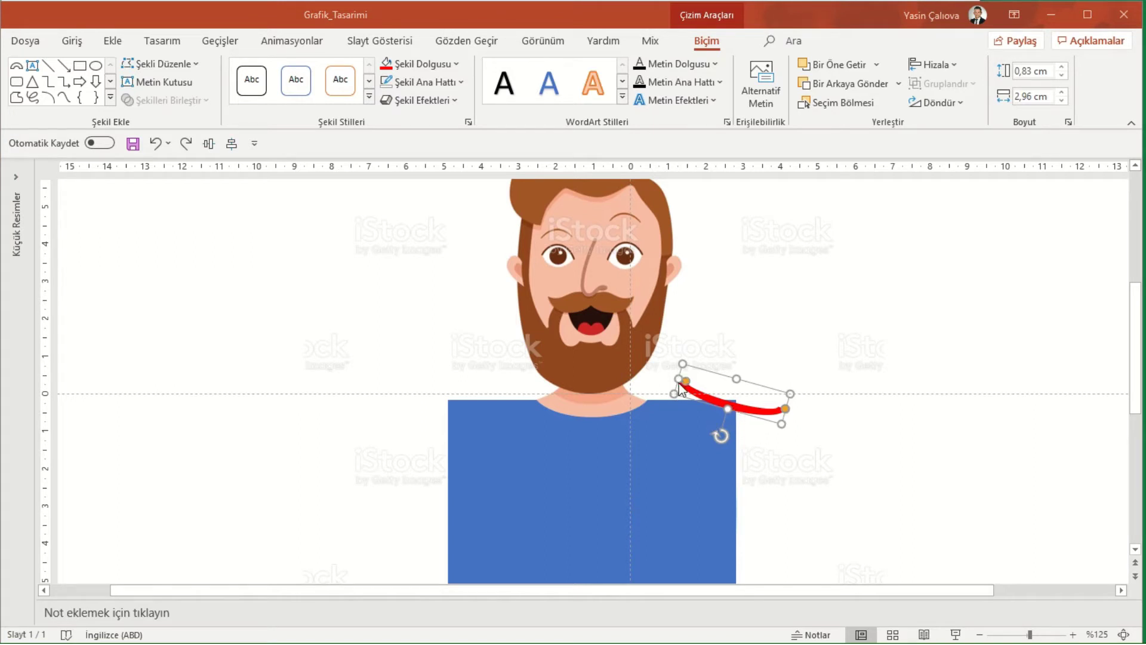
pyautogui.click(750, 414)
pyautogui.click(724, 394)
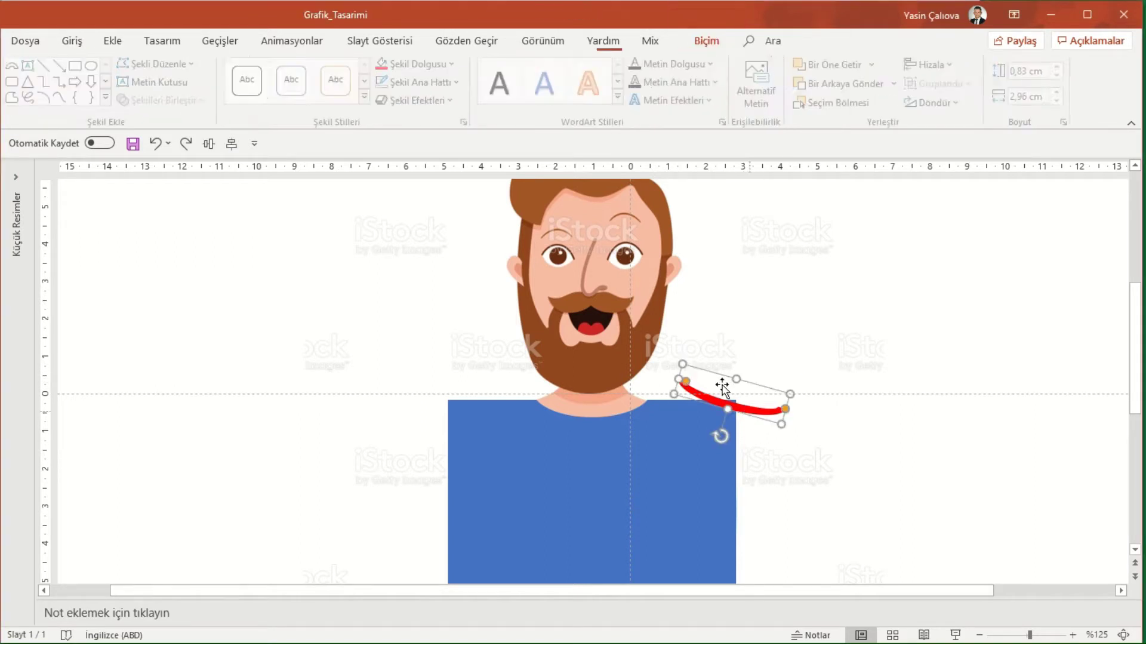
pyautogui.moveTo(679, 379); pyautogui.dragTo(577, 351)
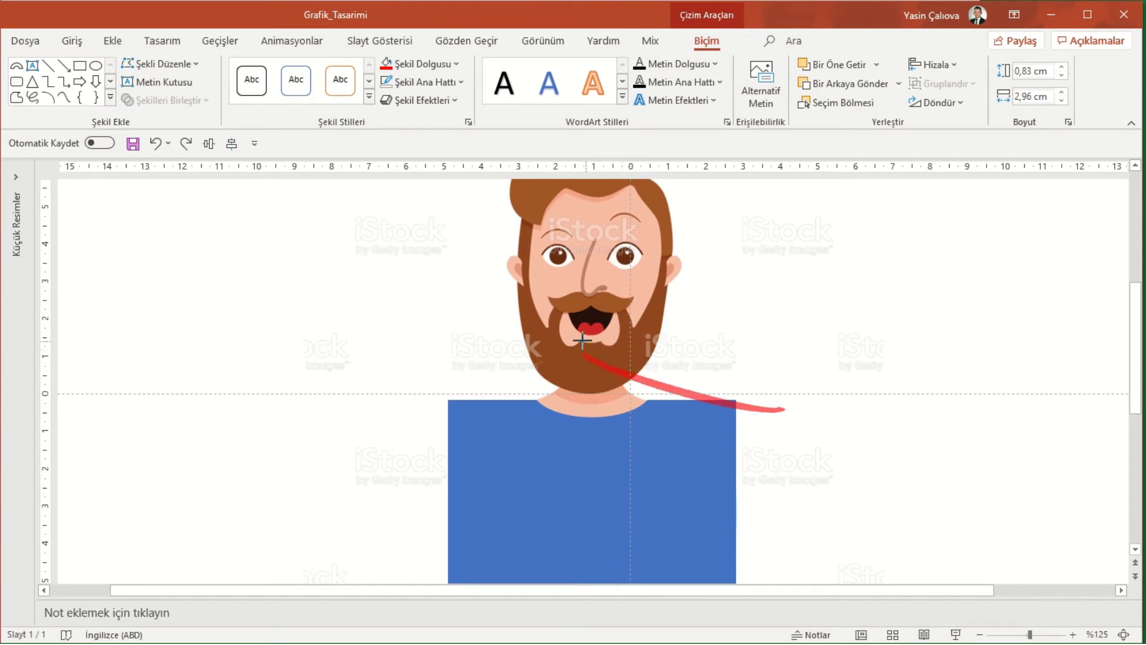
pyautogui.moveTo(684, 362); pyautogui.dragTo(707, 322)
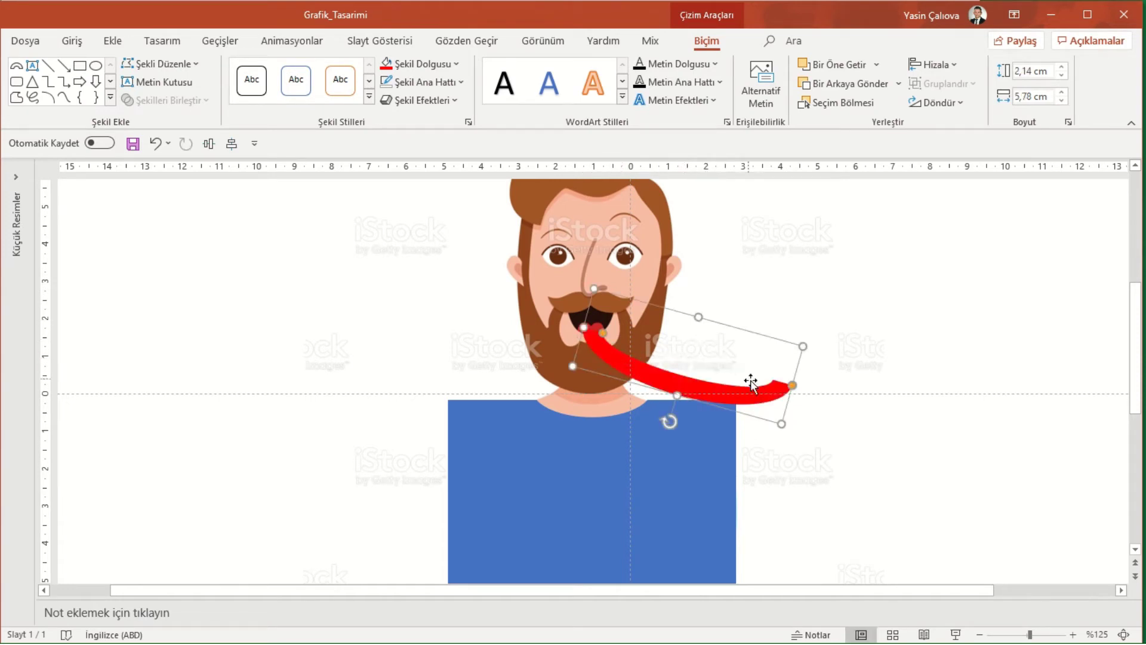
pyautogui.moveTo(774, 411); pyautogui.dragTo(808, 437)
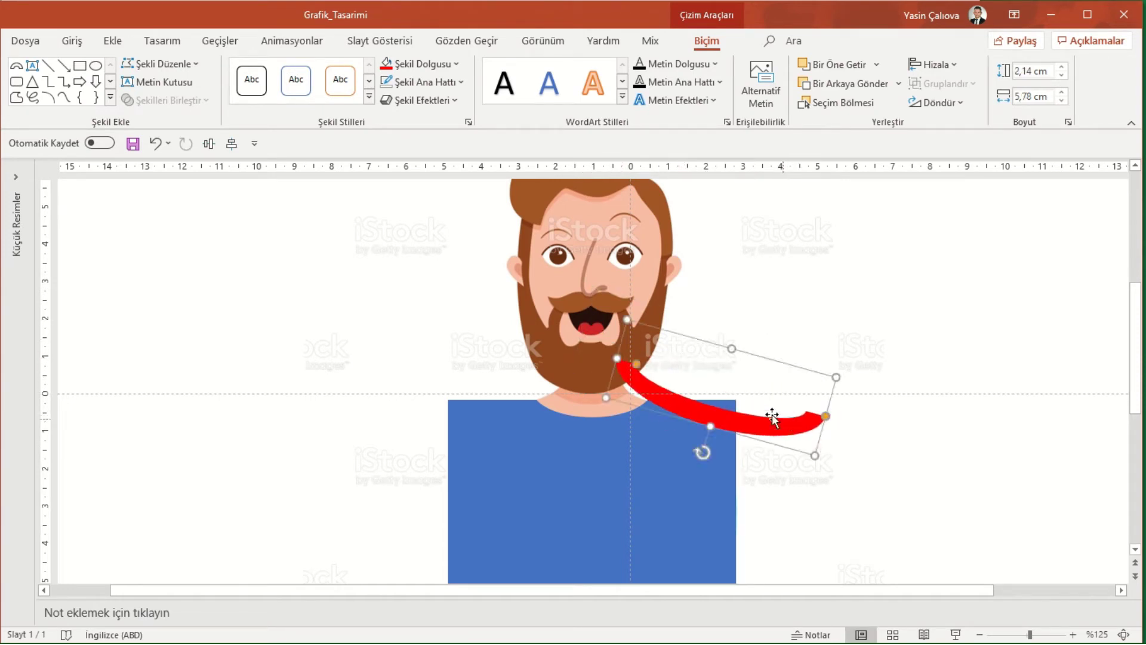
# Step: Draw a new rectangle to the right of the man's face
pyautogui.click(71, 41)
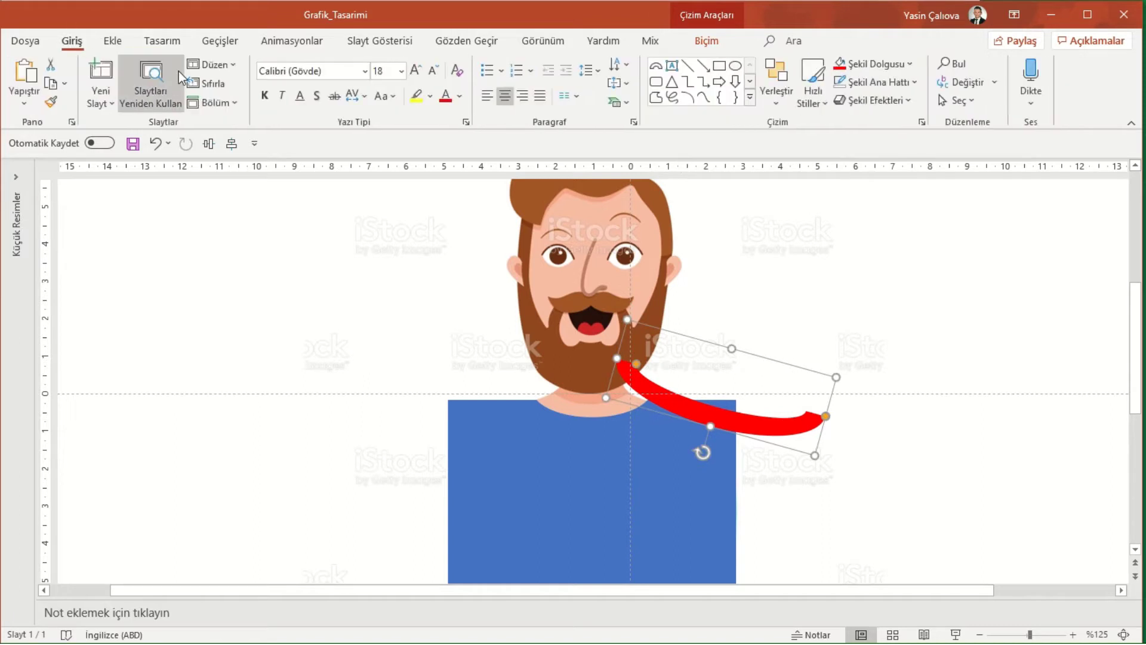
pyautogui.scroll(-1, 206, 95)
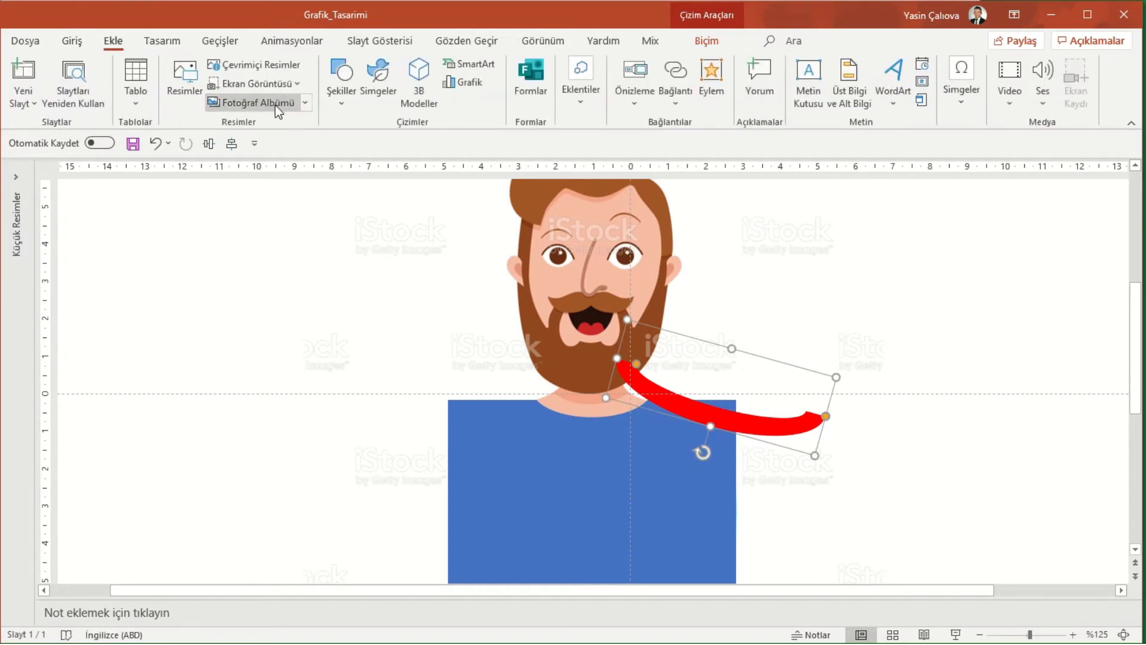
pyautogui.click(350, 100)
pyautogui.click(399, 144)
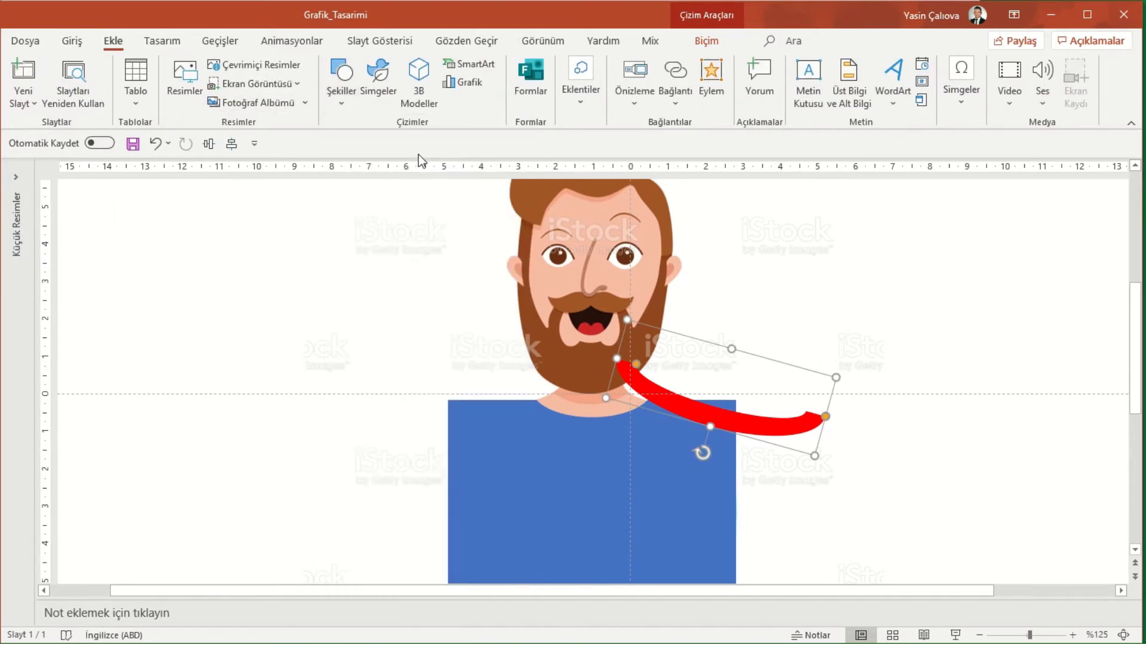
pyautogui.moveTo(998, 331); pyautogui.dragTo(807, 377)
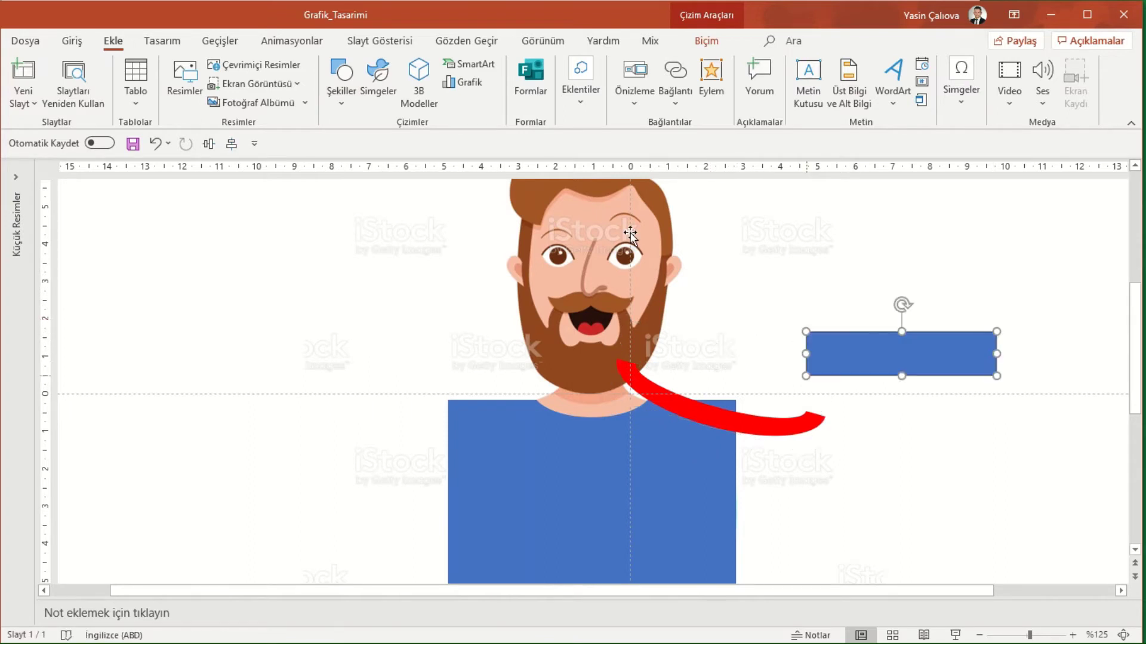
# Step: Fill the new rectangle red and tilt it onto the shirt's right shoulder
pyautogui.click(387, 63)
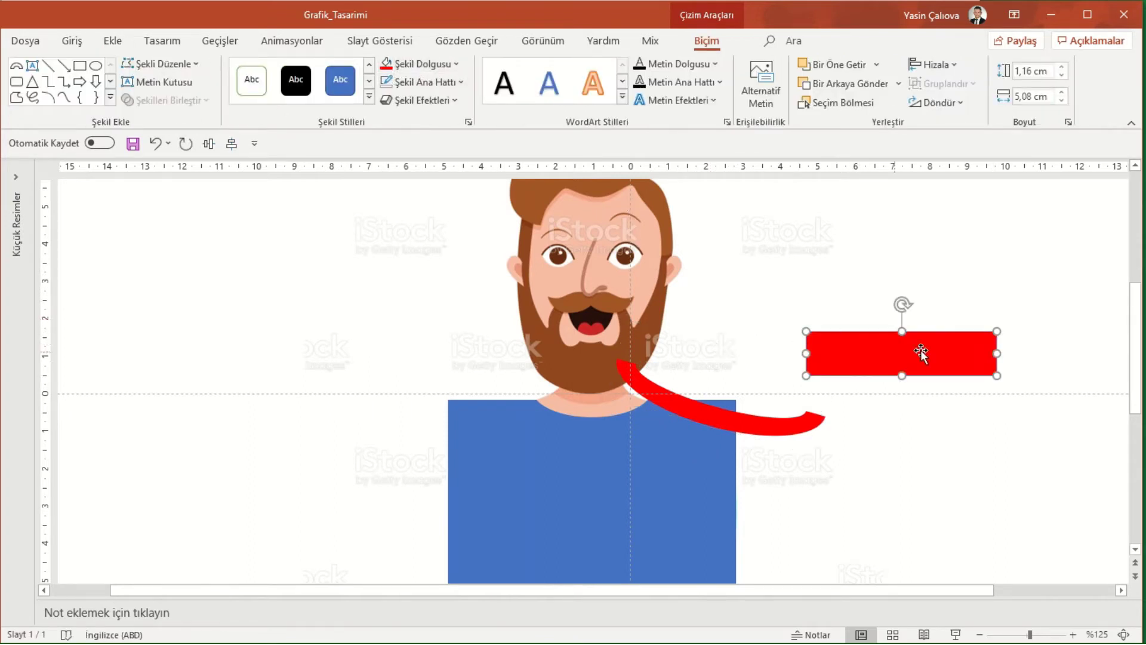
pyautogui.moveTo(902, 302); pyautogui.dragTo(925, 319)
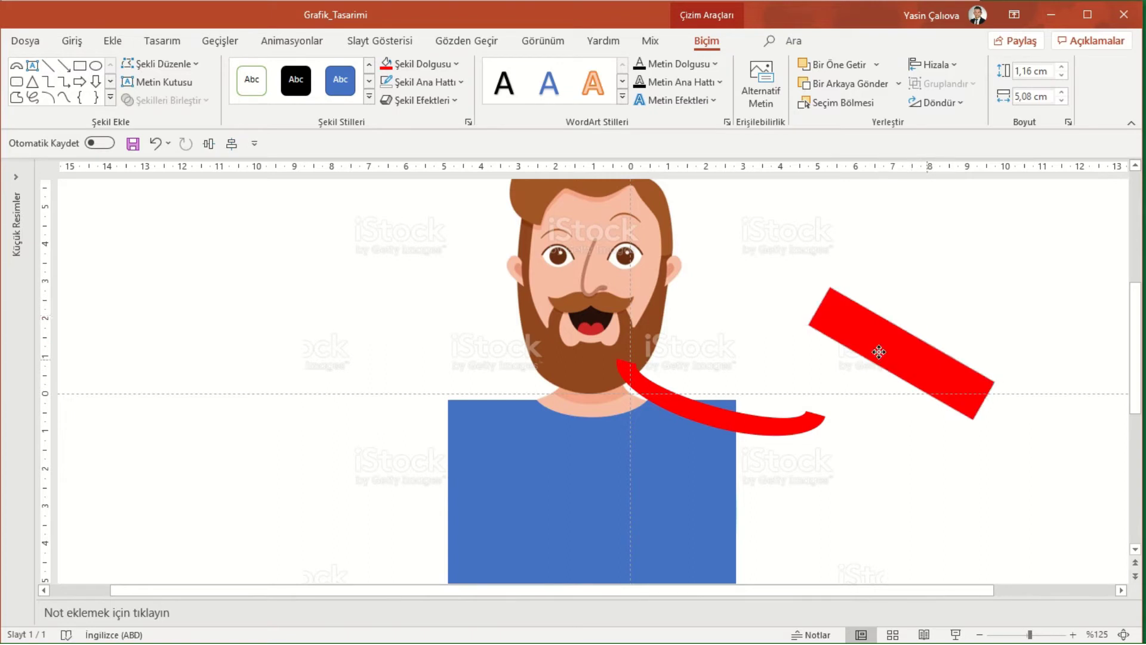
pyautogui.moveTo(878, 348)
pyautogui.mouseDown()
pyautogui.moveTo(699, 366)
pyautogui.moveTo(714, 373)
pyautogui.mouseUp()
pyautogui.click(694, 305)
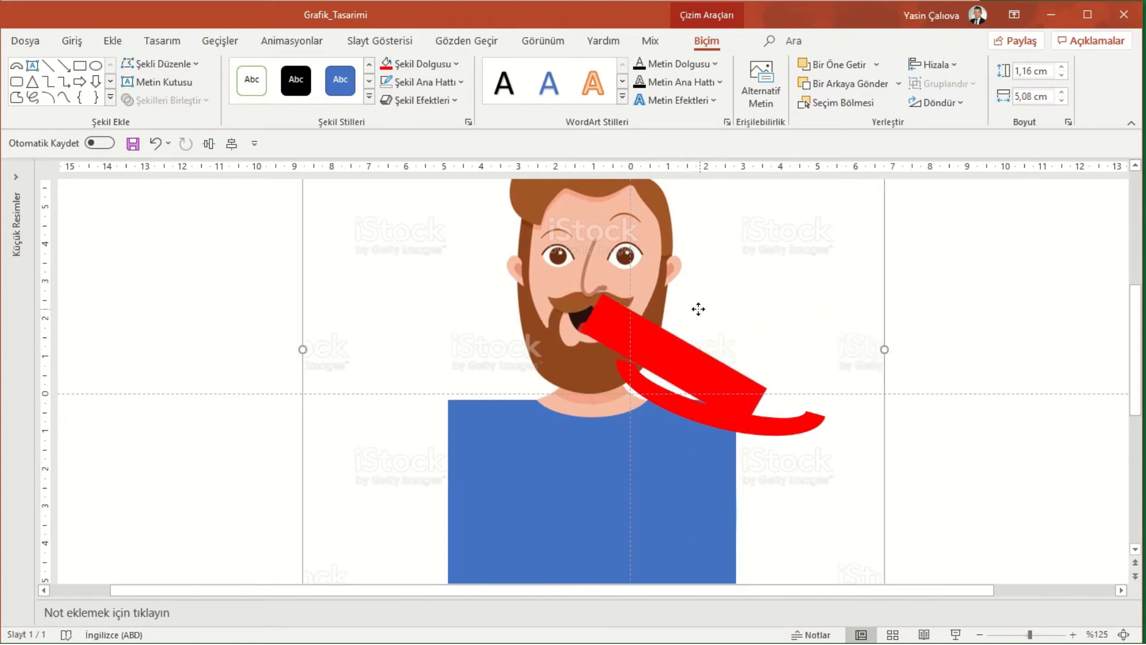
pyautogui.moveTo(686, 312)
pyautogui.mouseDown()
pyautogui.moveTo(700, 310)
pyautogui.moveTo(691, 312)
pyautogui.mouseUp()
pyautogui.click(687, 352)
pyautogui.moveTo(704, 373); pyautogui.dragTo(716, 387)
pyautogui.moveTo(733, 345); pyautogui.dragTo(734, 347)
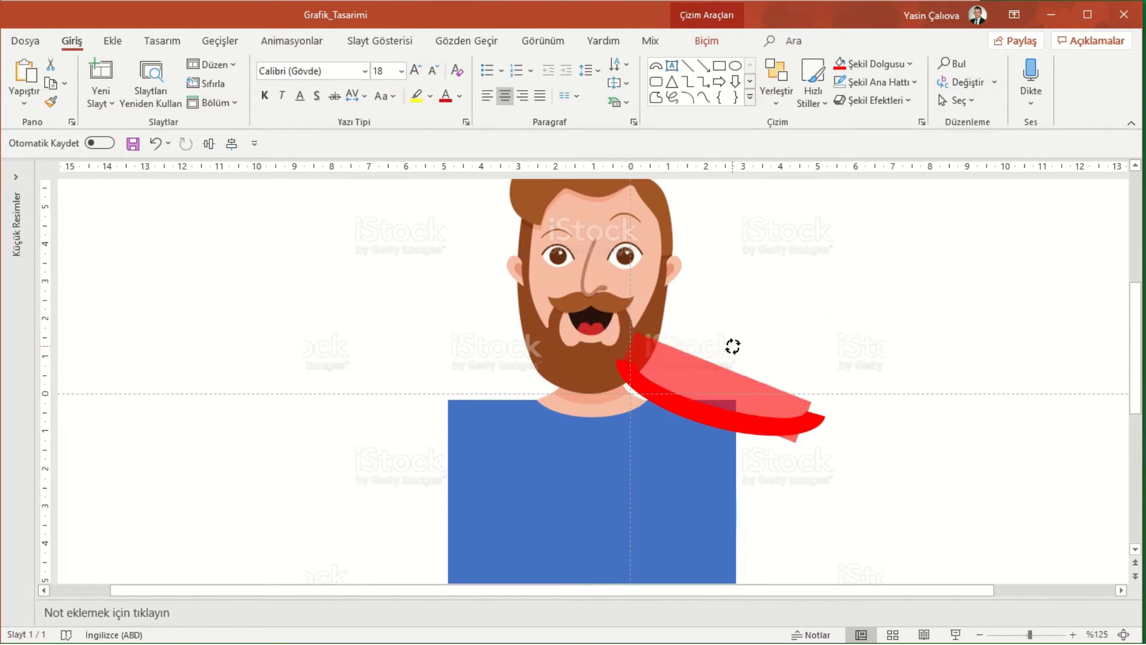
# Step: Select the shirt and red bar, preview Merge Shapes, then cancel with Escape
pyautogui.click(707, 433)
pyautogui.keyDown('shift'); pyautogui.click(704, 411); pyautogui.keyUp('shift')
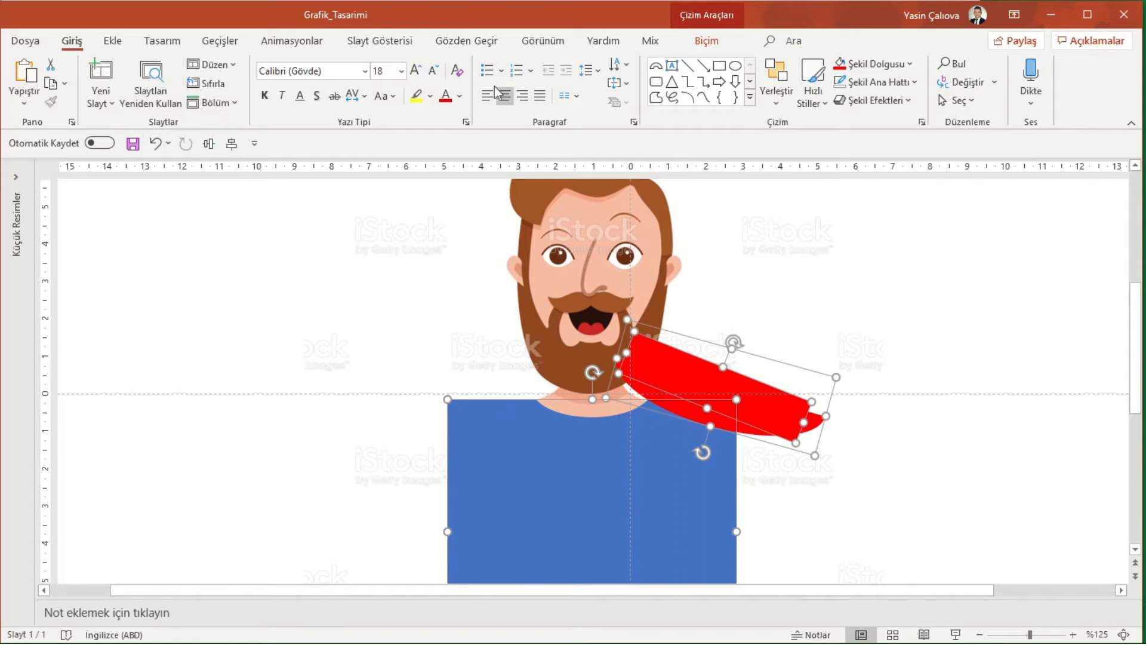
pyautogui.click(707, 41)
pyautogui.click(200, 100)
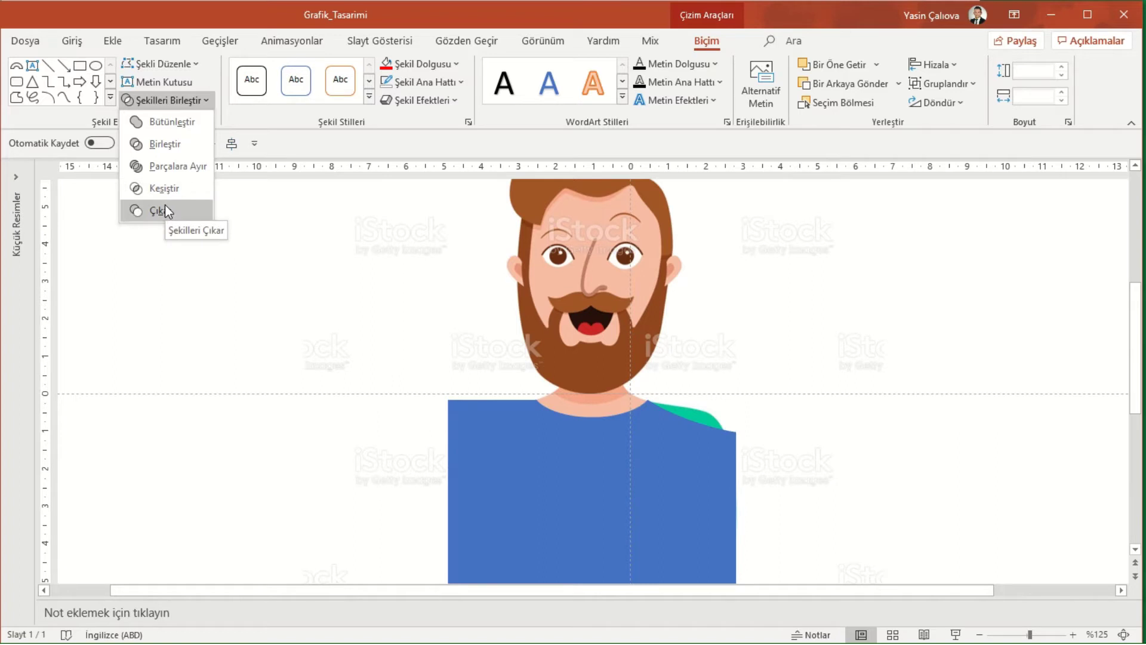
pyautogui.press('Escape')
# Step: Move the red bar up-right out of the way and re-angle the red curve
pyautogui.click(923, 367)
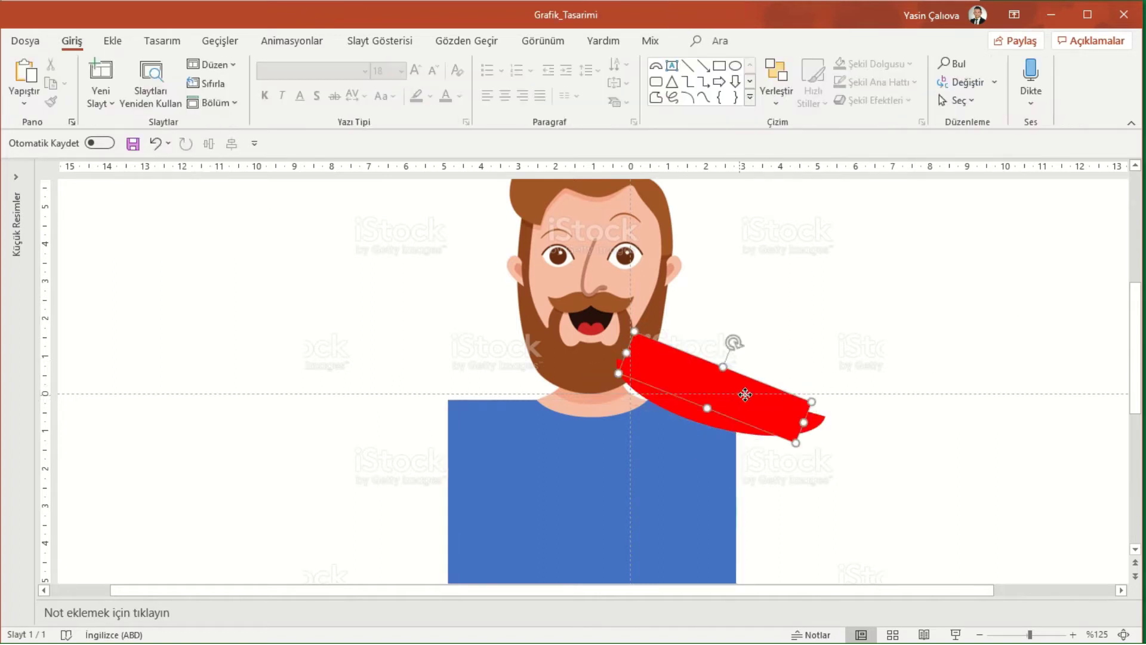
pyautogui.moveTo(725, 382); pyautogui.dragTo(830, 278)
pyautogui.click(801, 426)
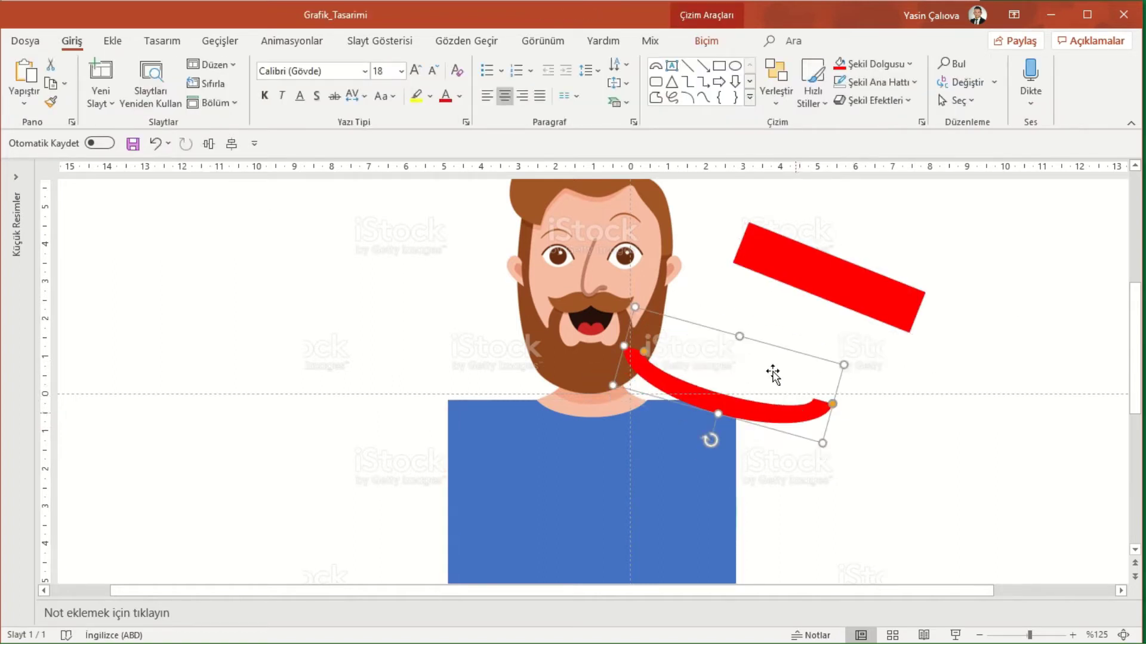
pyautogui.moveTo(711, 437); pyautogui.dragTo(729, 442)
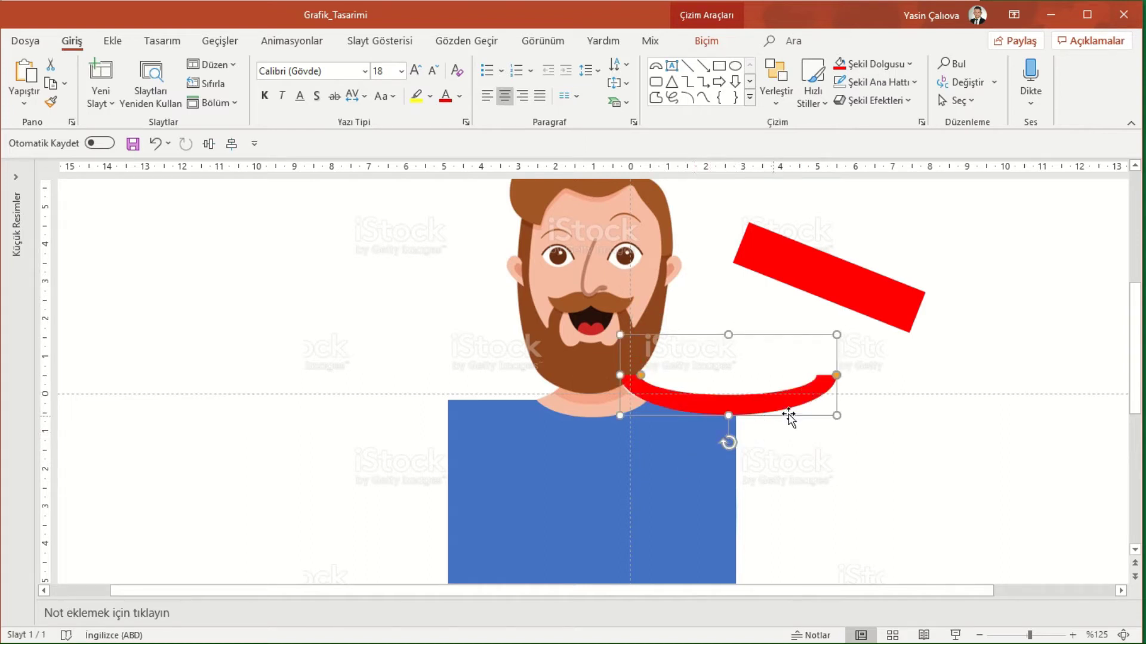
pyautogui.moveTo(814, 397); pyautogui.dragTo(813, 388)
# Step: Select the curve with the shirt and preview Merge Shapes without subtracting
pyautogui.keyDown('shift'); pyautogui.click(704, 461); pyautogui.keyUp('shift')
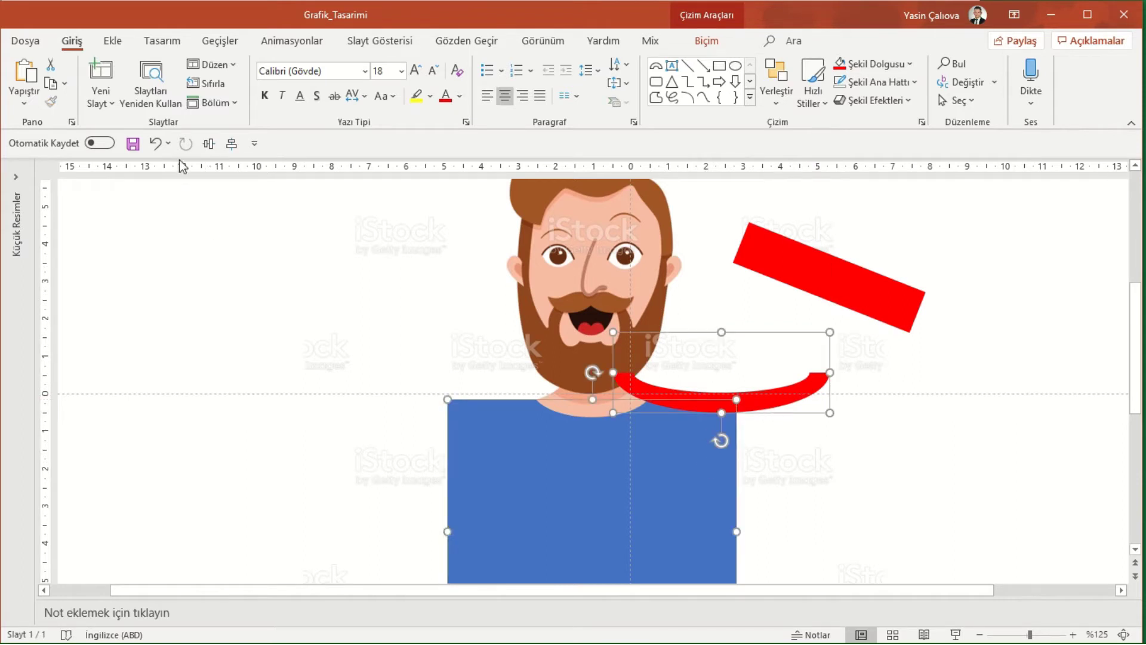
pyautogui.click(707, 42)
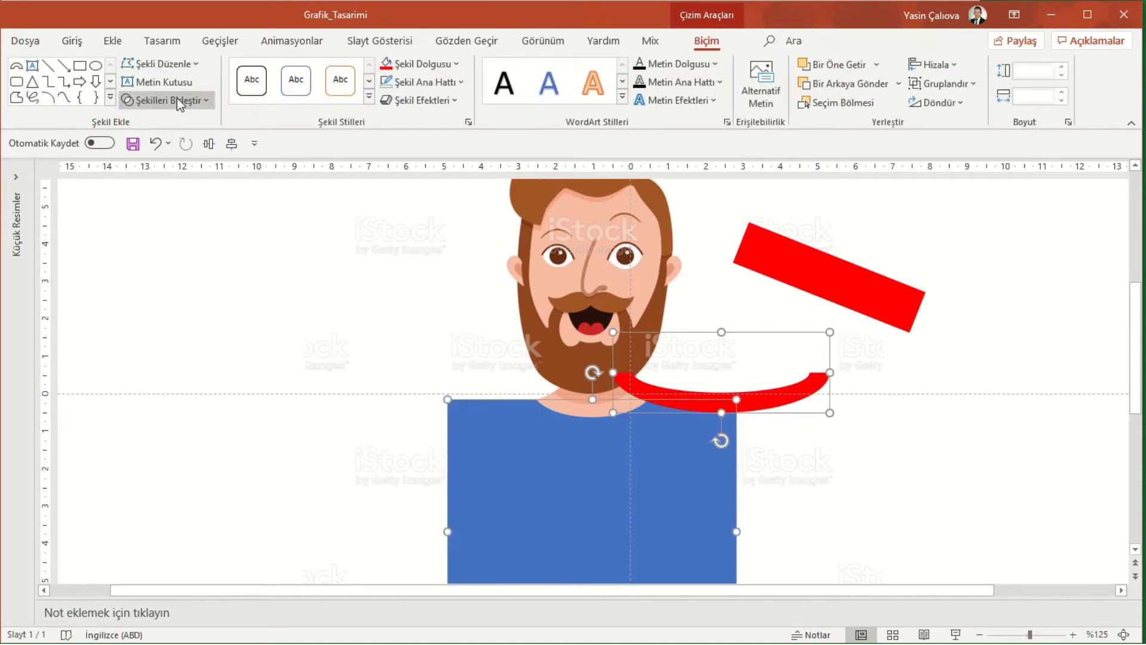
pyautogui.click(175, 99)
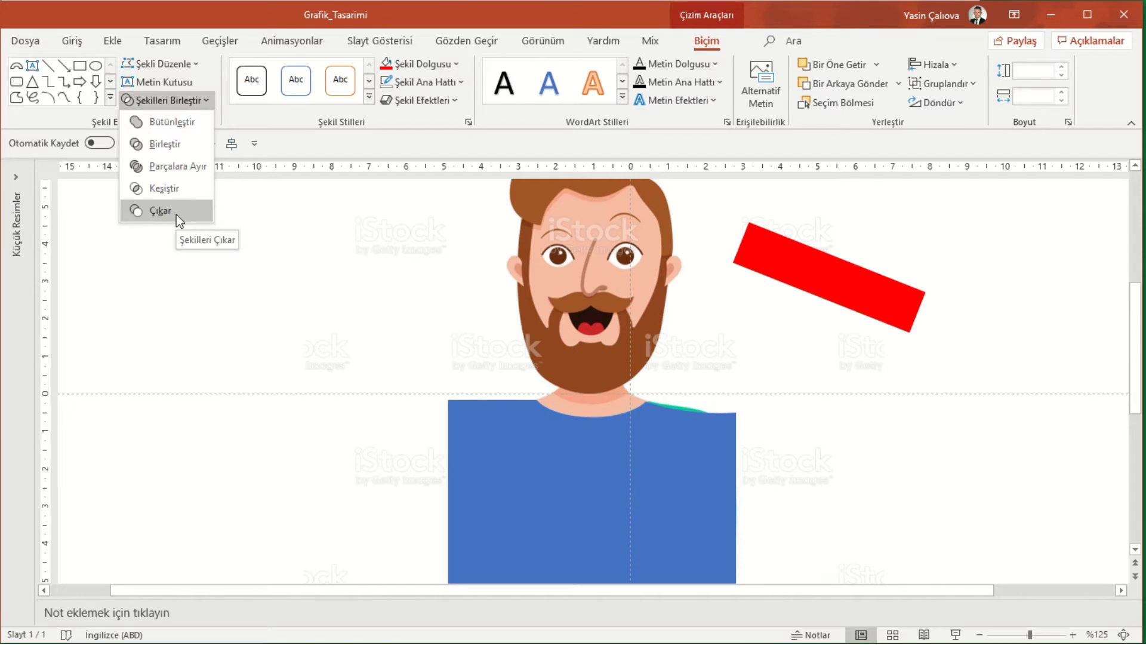
pyautogui.click(996, 425)
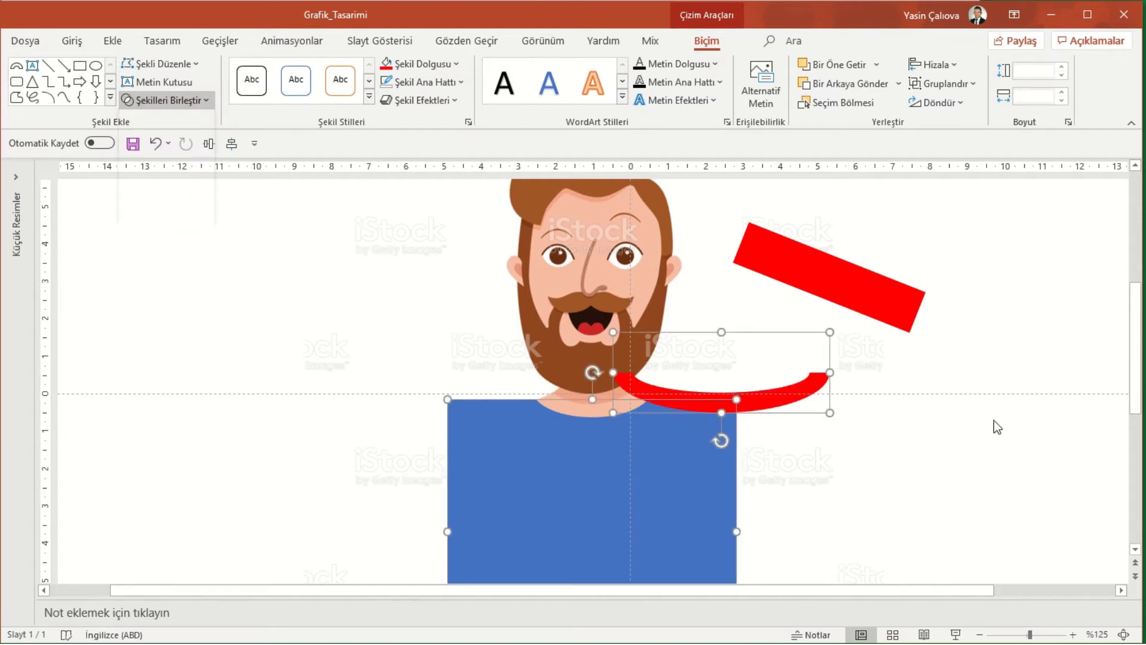
pyautogui.click(970, 401)
# Step: Tilt the red curve's right end slightly upward
pyautogui.click(802, 387)
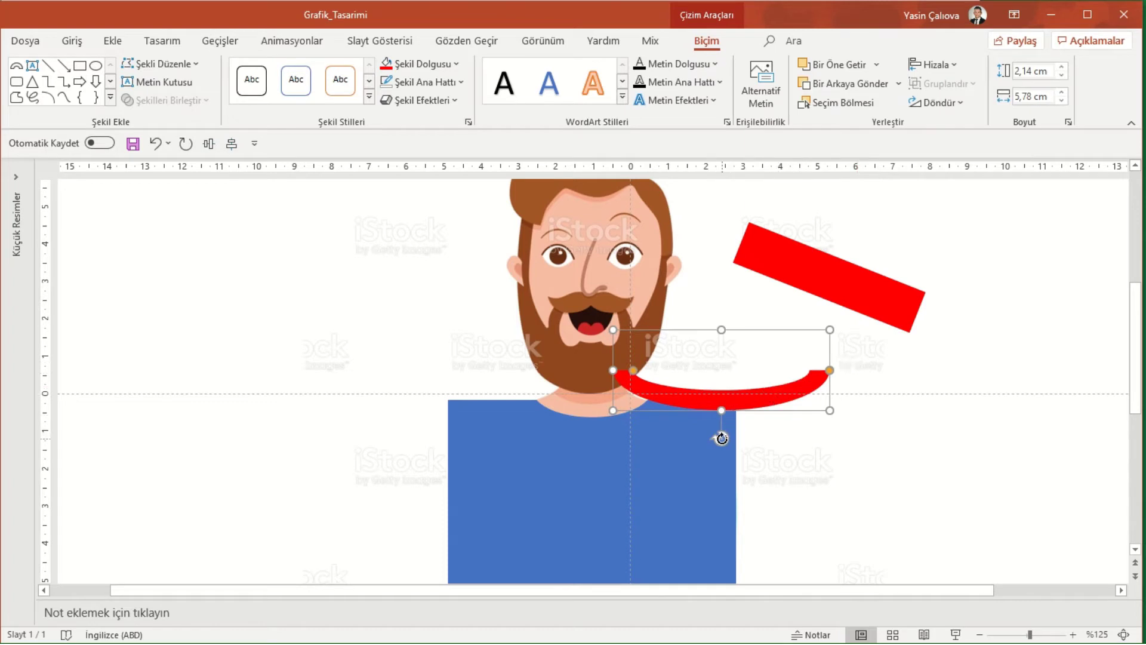
pyautogui.moveTo(721, 438); pyautogui.dragTo(723, 439)
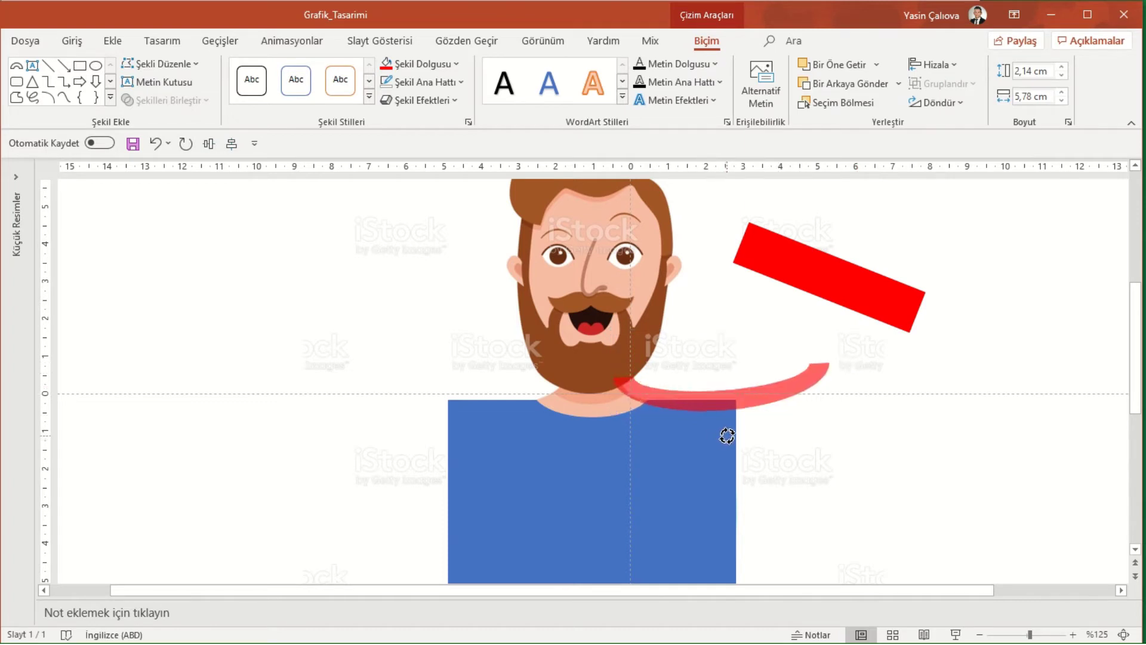
pyautogui.moveTo(723, 438); pyautogui.dragTo(724, 436)
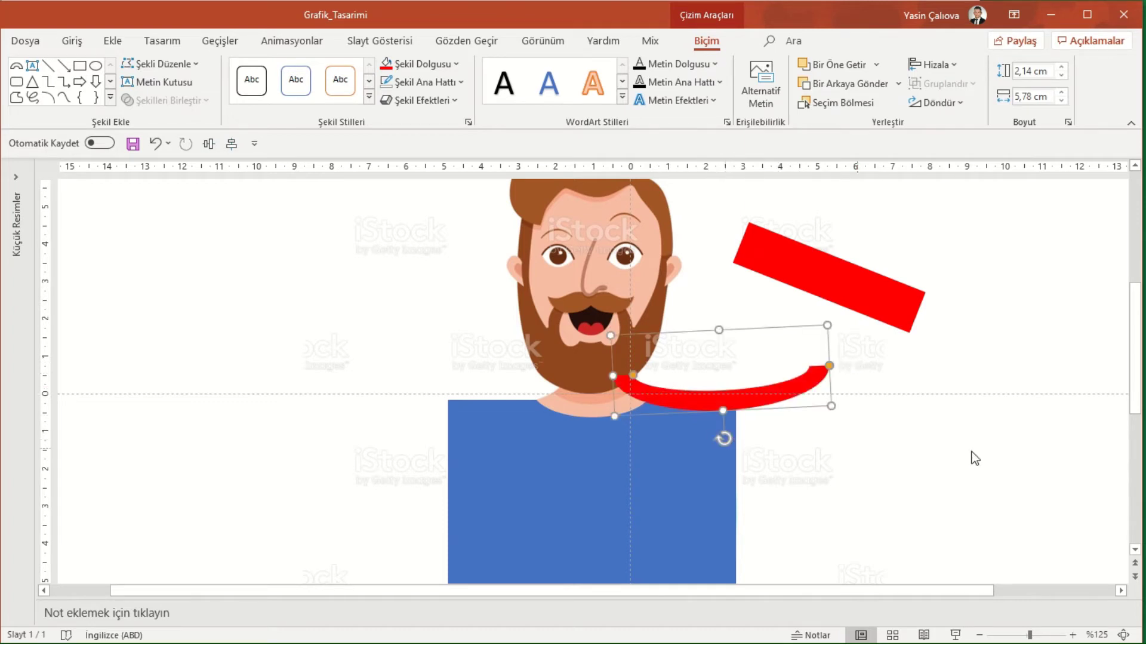
pyautogui.click(972, 456)
# Step: Test-subtract the red curve from the blue shirt, then undo
pyautogui.click(714, 494)
pyautogui.keyDown('shift'); pyautogui.click(749, 394); pyautogui.keyUp('shift')
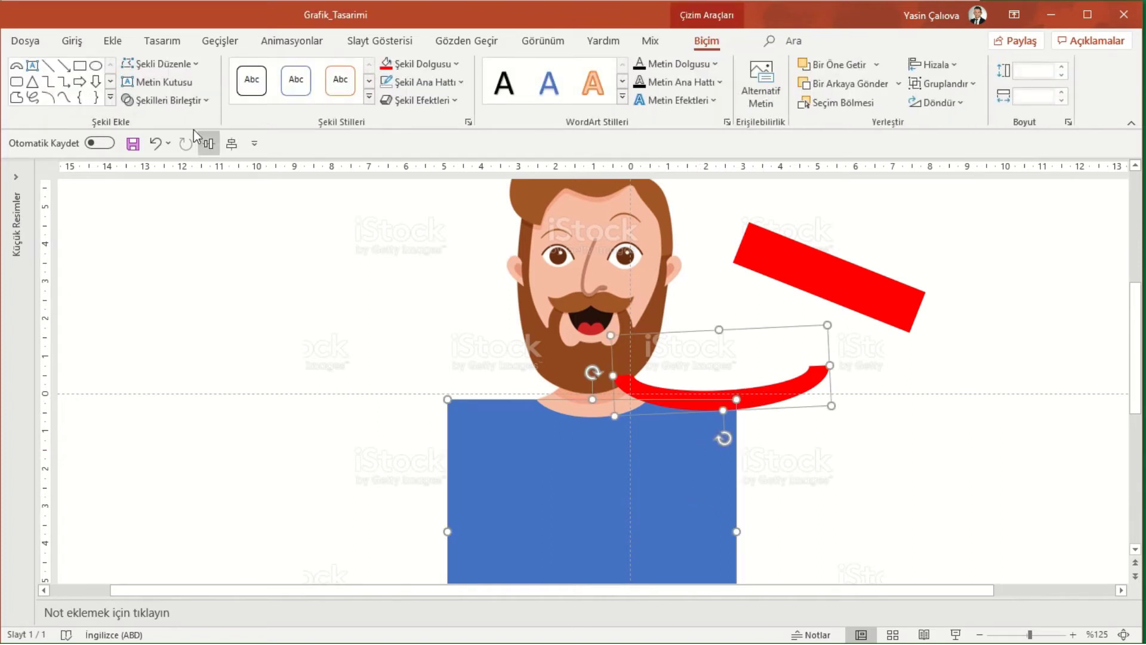
pyautogui.click(165, 100)
pyautogui.click(161, 213)
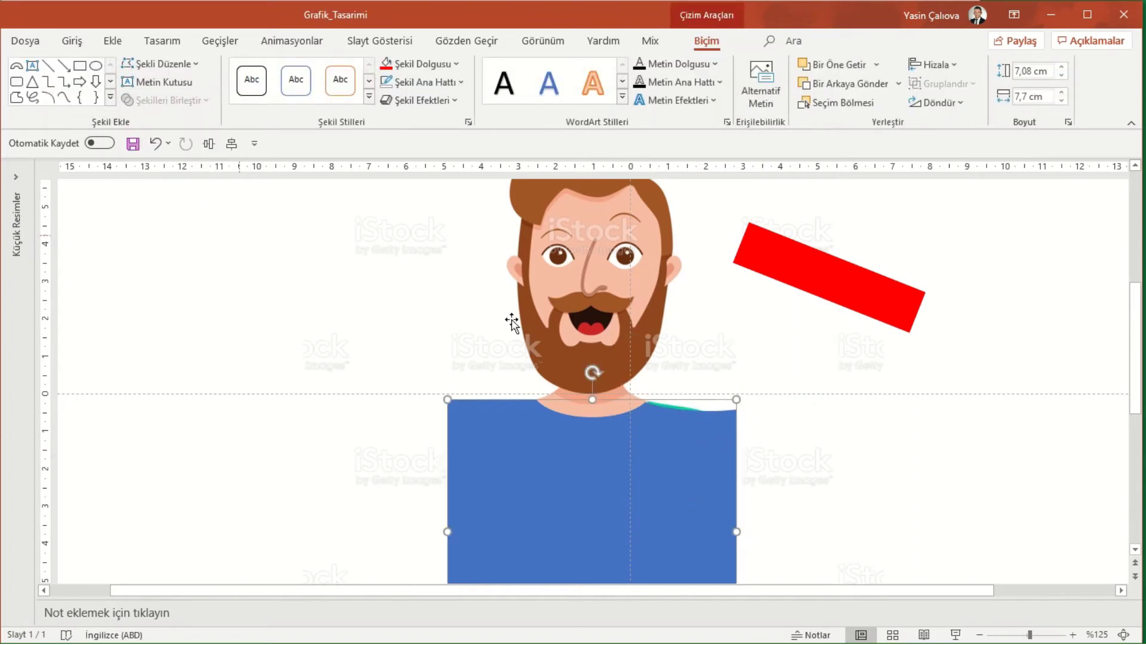
pyautogui.hotkey('ctrl', 'z')
# Step: Reselect curve and shirt for merging and dismiss a stray empty text box
pyautogui.click(1007, 463)
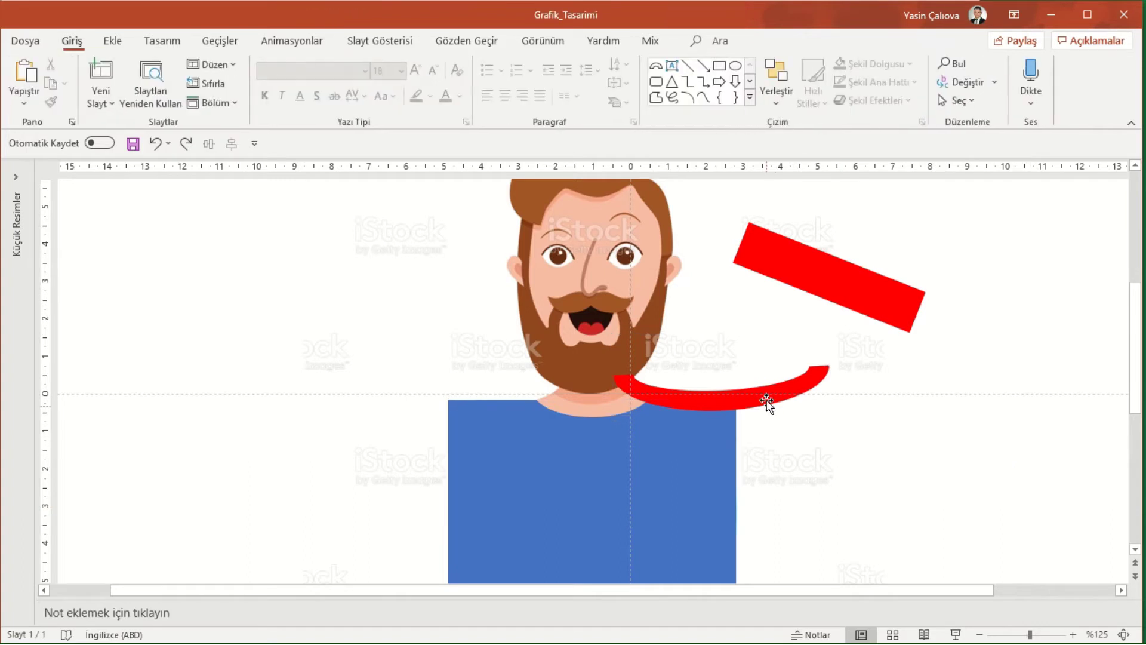
pyautogui.click(770, 393)
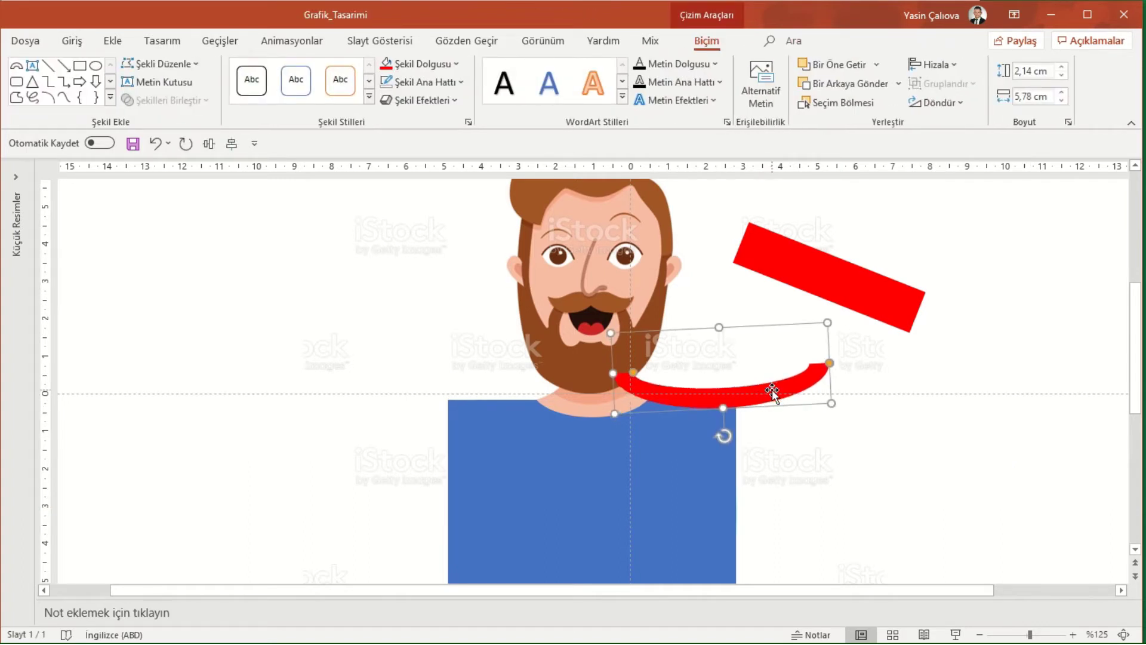
pyautogui.keyDown('ctrl'); pyautogui.click(713, 408); pyautogui.keyUp('ctrl')
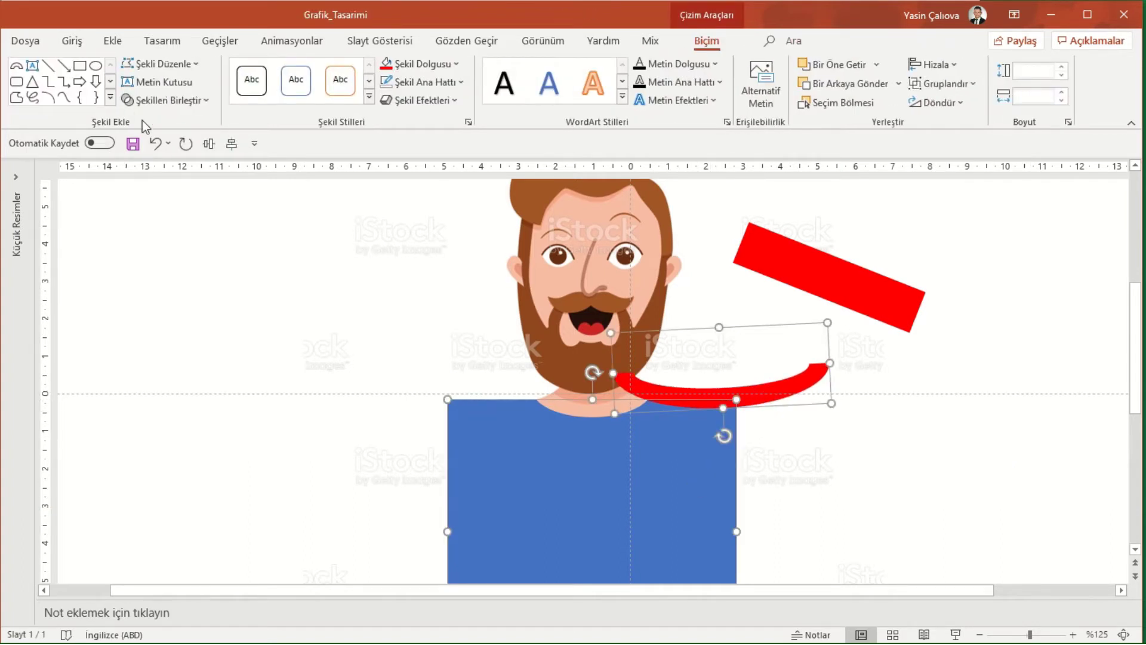
pyautogui.click(170, 99)
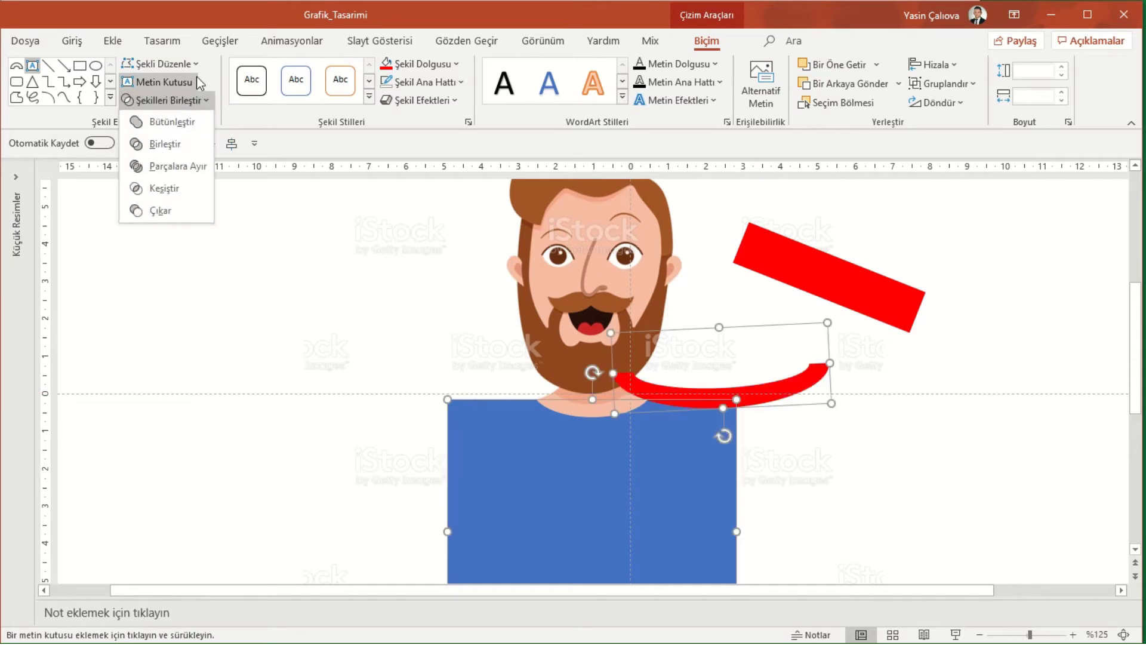
pyautogui.click(200, 82)
pyautogui.click(203, 106)
pyautogui.click(711, 41)
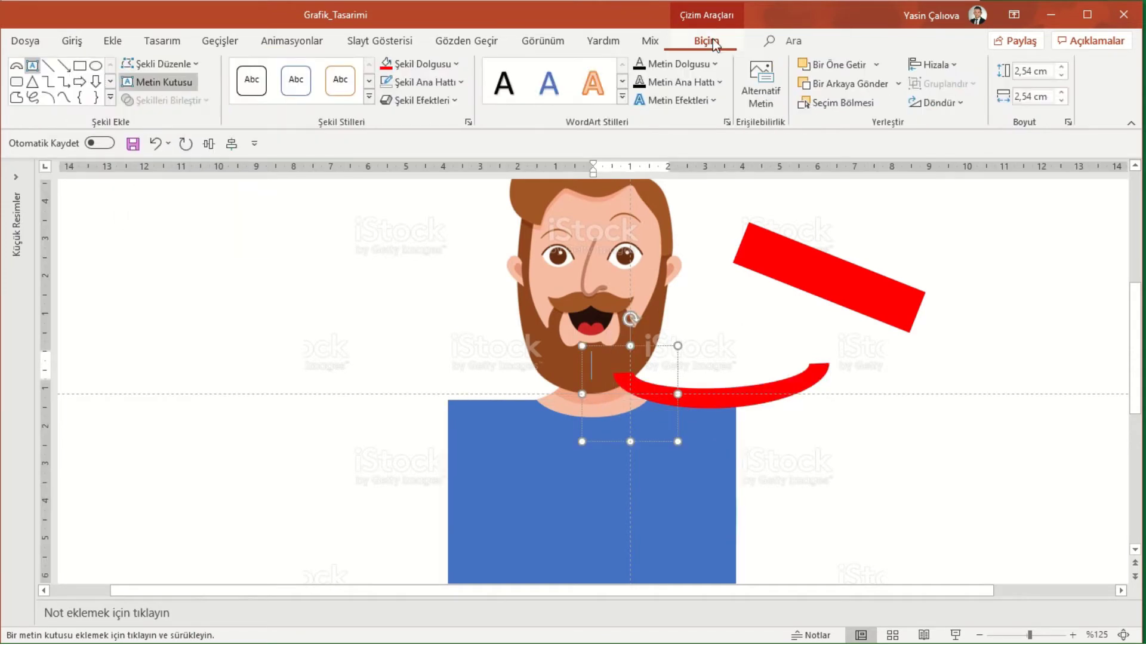
pyautogui.click(958, 528)
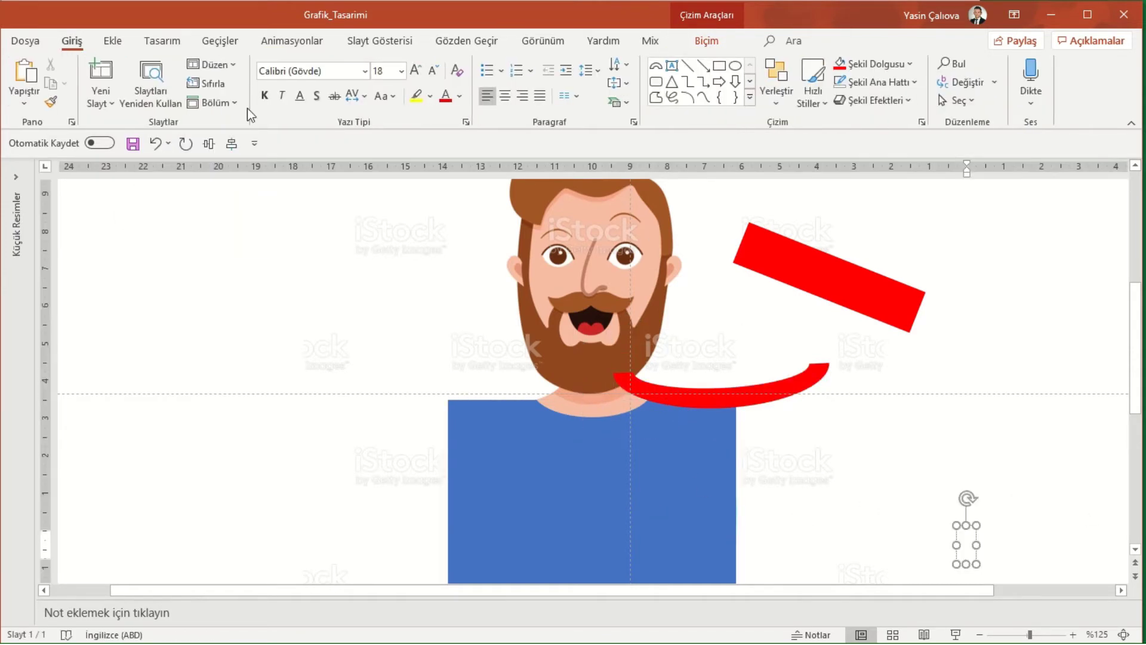
pyautogui.click(727, 48)
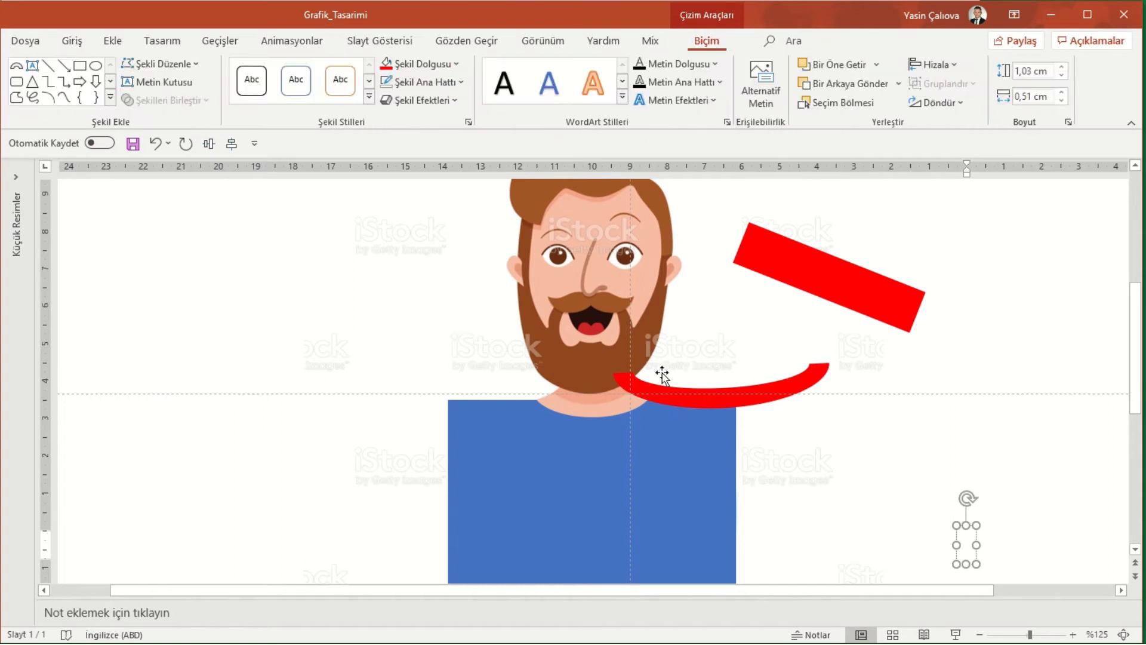
# Step: Run Merge Shapes > Subtract on shirt and curve once more and undo it with Ctrl+Z
pyautogui.click(711, 486)
pyautogui.keyDown('shift'); pyautogui.click(775, 395); pyautogui.keyUp('shift')
pyautogui.click(193, 98)
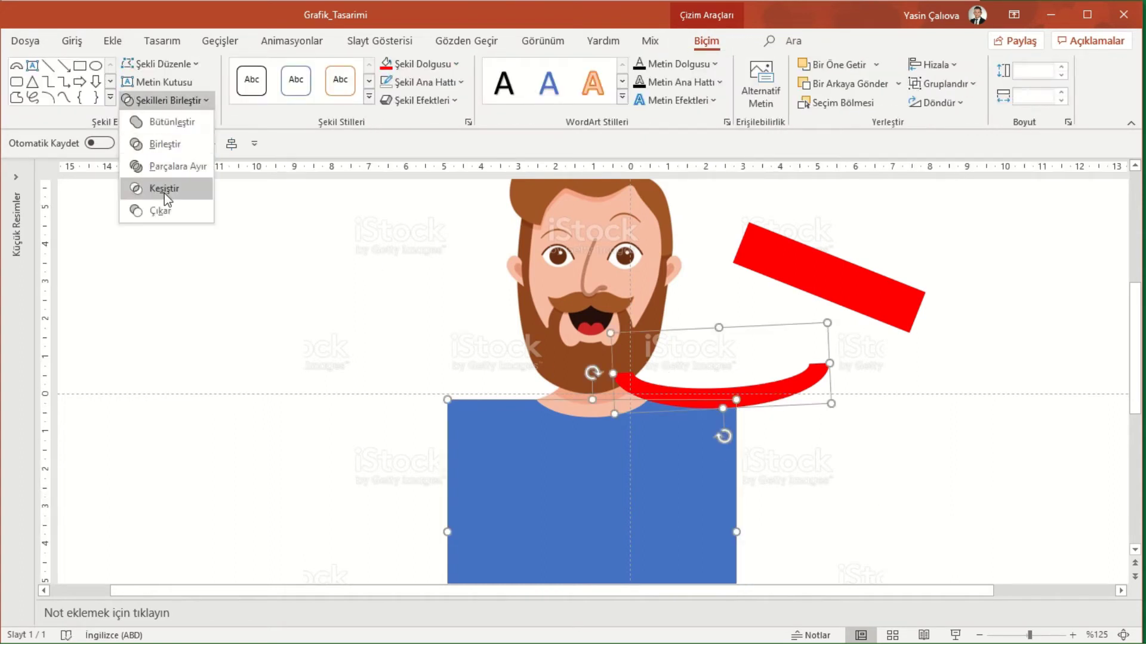
pyautogui.click(165, 221)
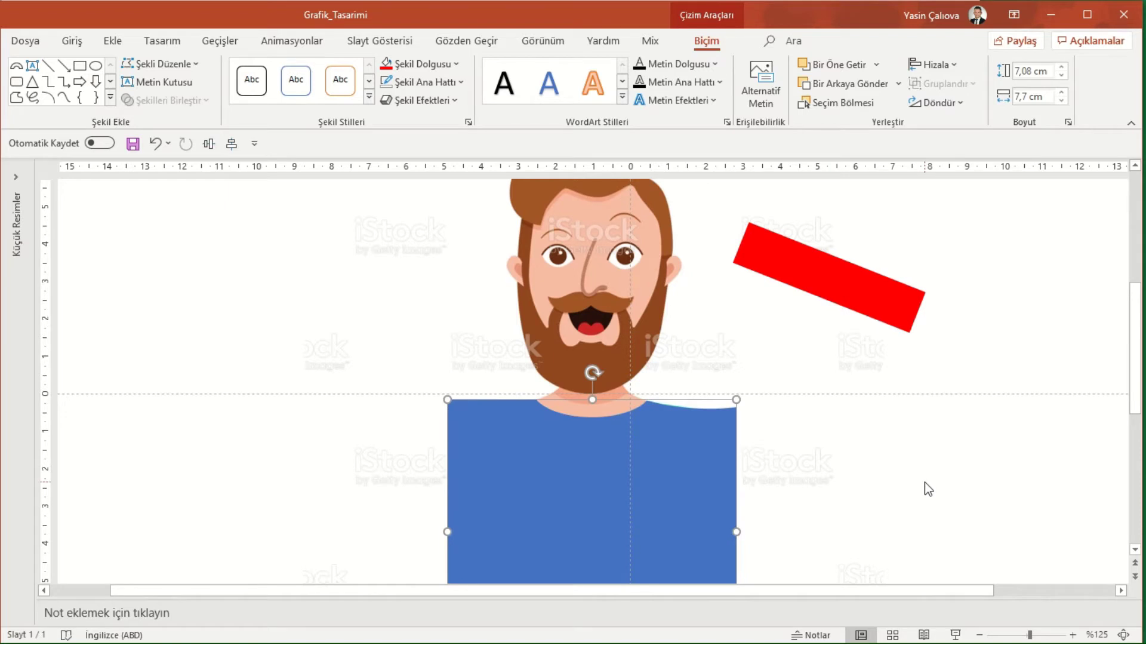
pyautogui.hotkey('ctrl', 'z')
# Step: Copy the red curve and paste a duplicate beside it
pyautogui.click(776, 385)
pyautogui.hotkey('ctrl', 'c')
pyautogui.hotkey('ctrl', 'v')
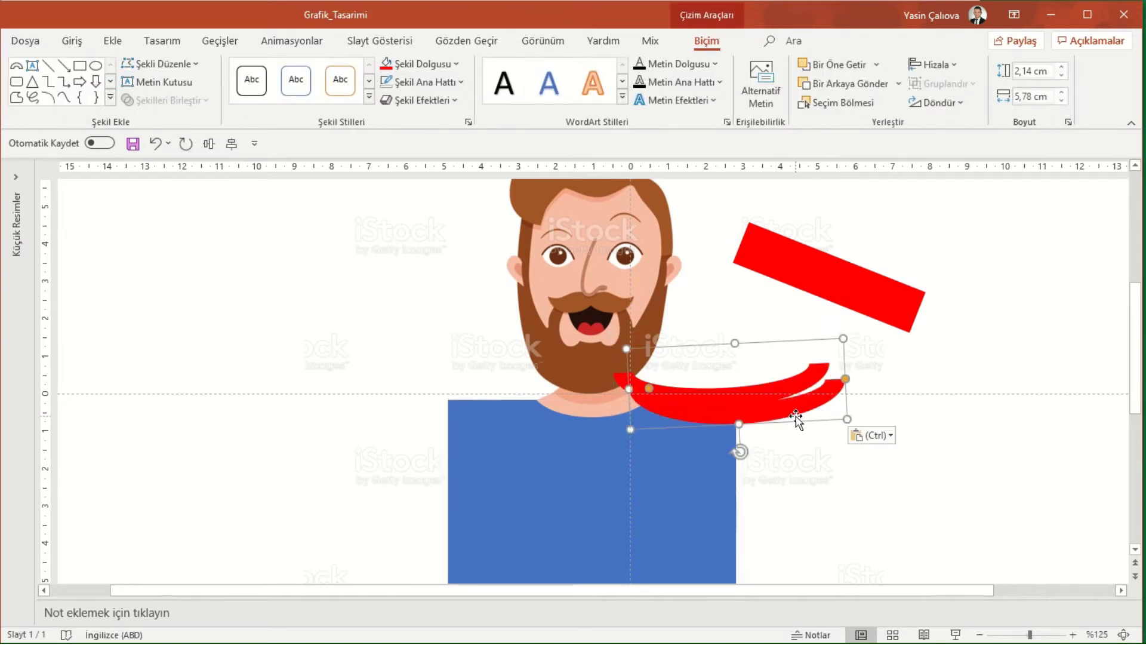
# Step: Flip the copied red curve horizontally and line it up over the left shoulder
pyautogui.moveTo(738, 388); pyautogui.dragTo(441, 394)
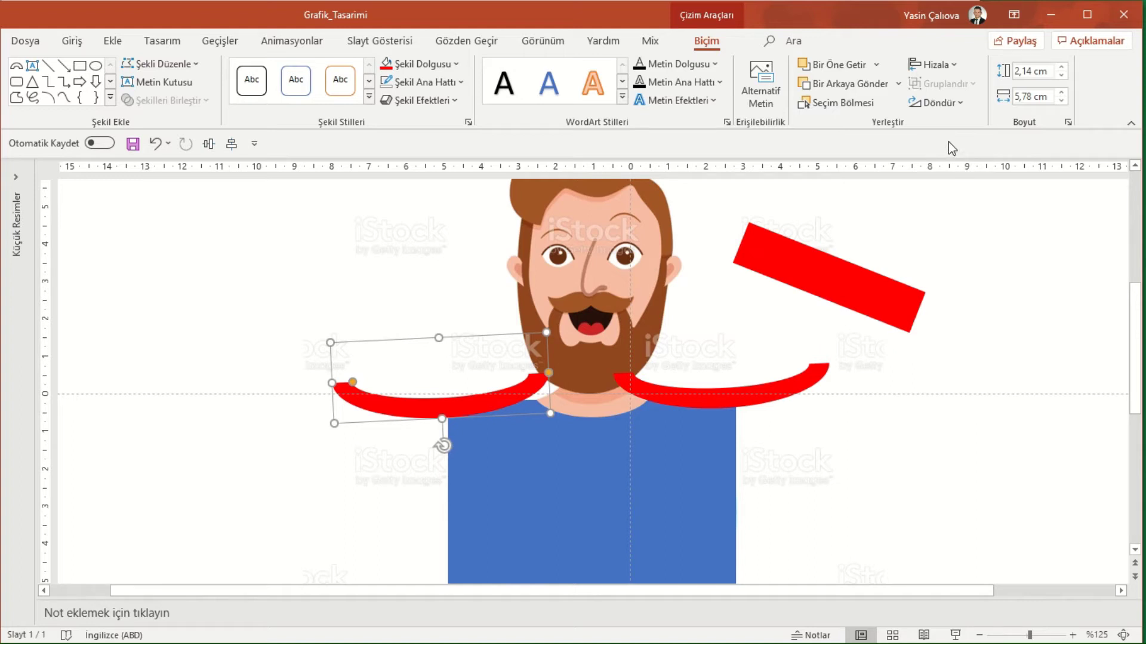
pyautogui.click(963, 103)
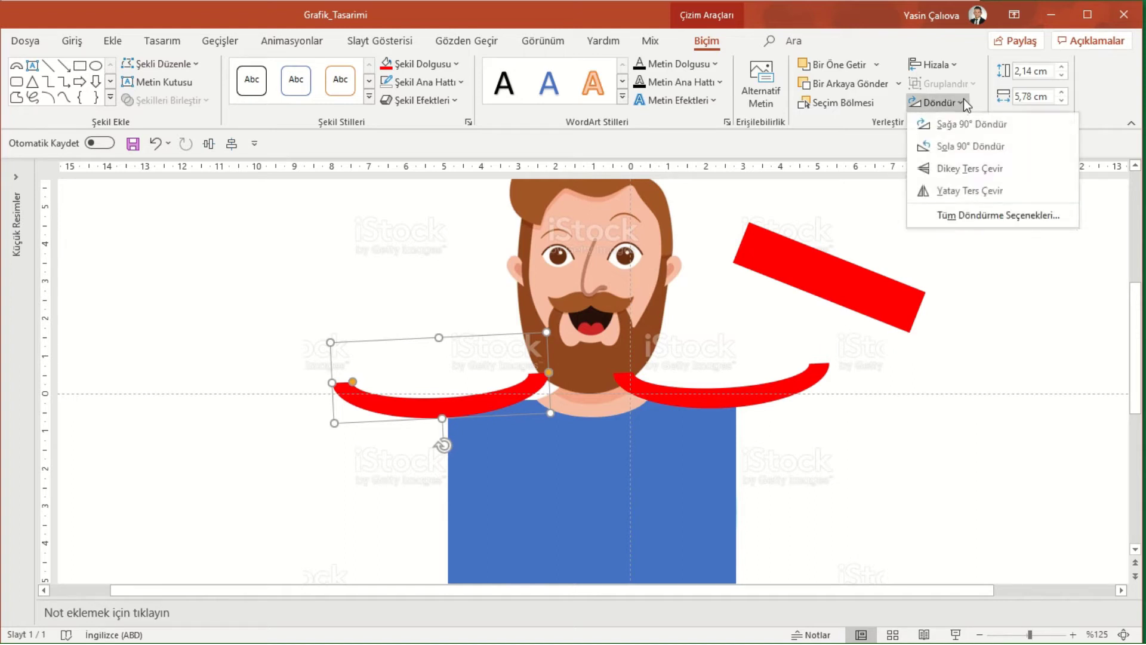
pyautogui.click(954, 199)
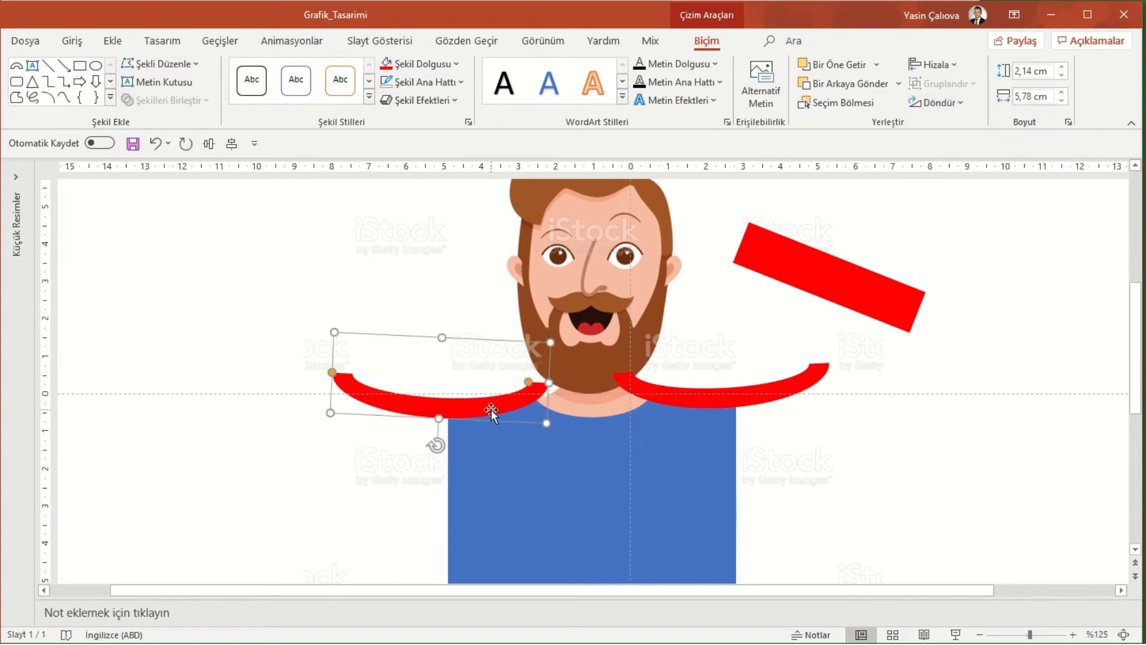
pyautogui.moveTo(504, 403); pyautogui.dragTo(509, 402)
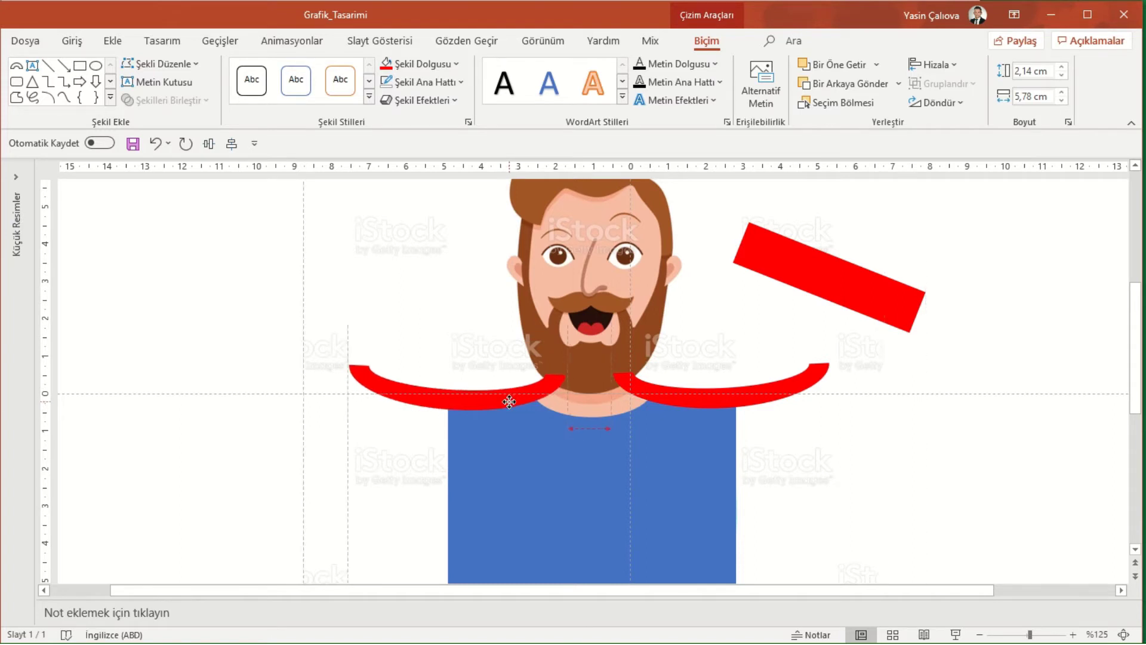
# Step: Subtract the left and right red curves from the blue shirt to round its shoulders
pyautogui.click(665, 458)
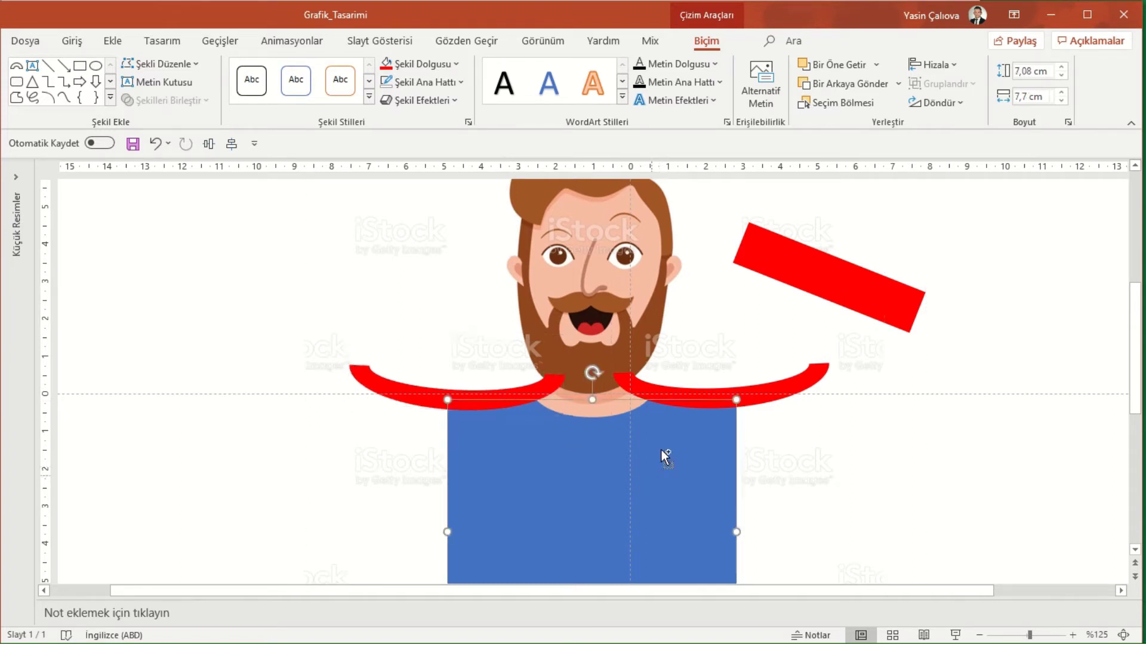
pyautogui.keyDown('shift'); pyautogui.click(676, 399); pyautogui.keyUp('shift')
pyautogui.keyDown('shift'); pyautogui.click(481, 395); pyautogui.keyUp('shift')
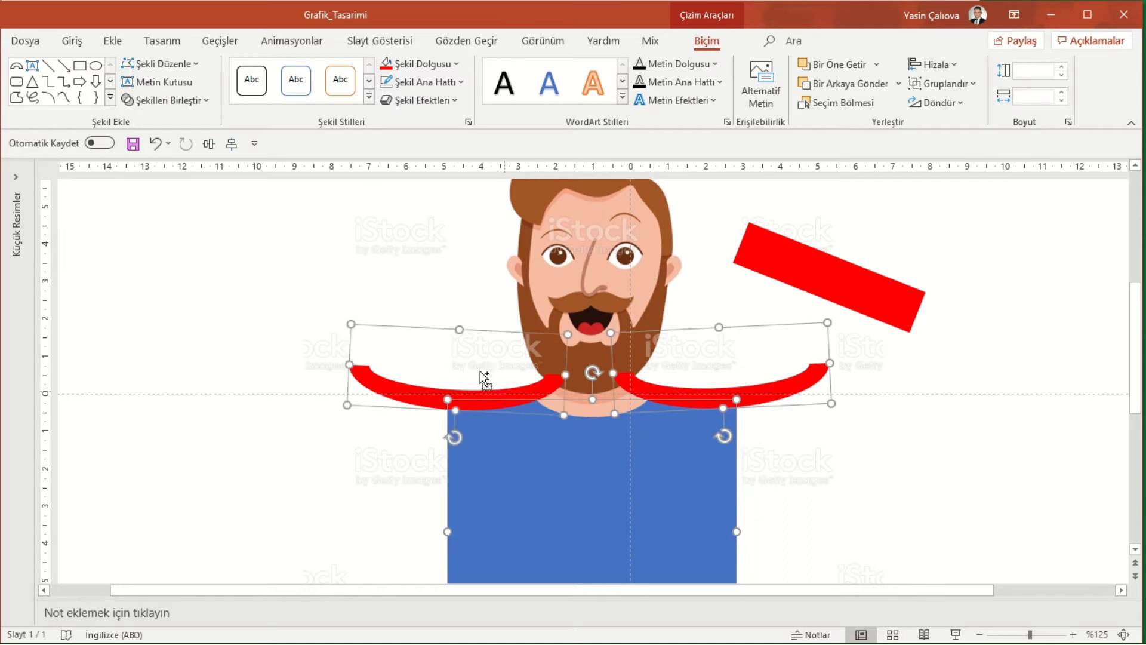
pyautogui.click(164, 101)
pyautogui.click(168, 207)
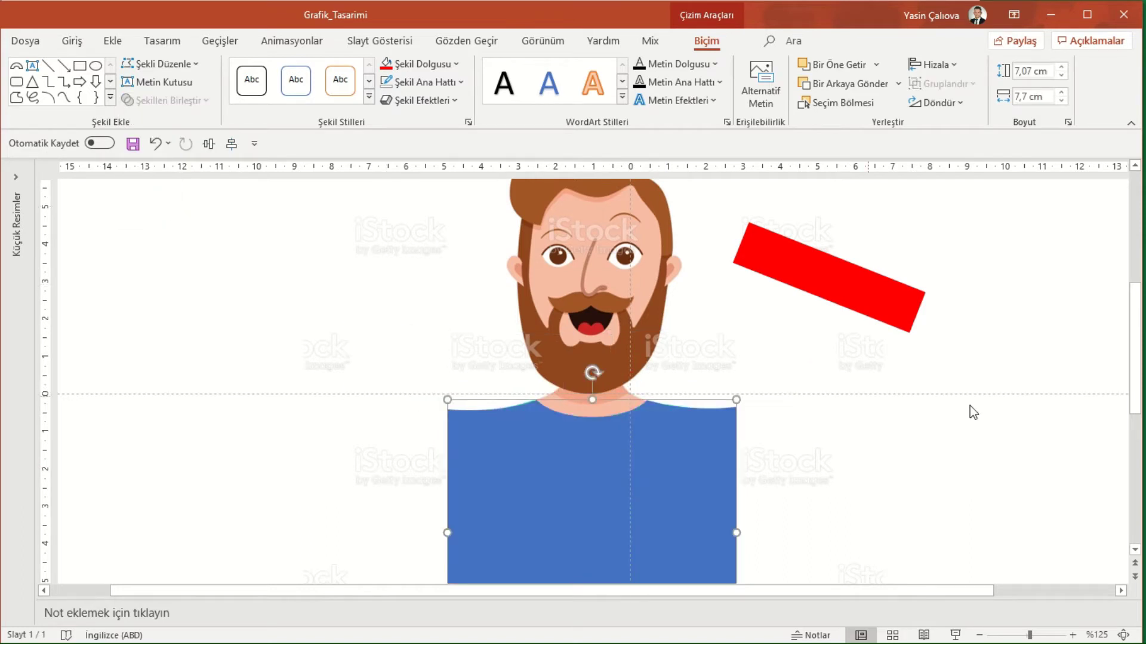
pyautogui.click(976, 407)
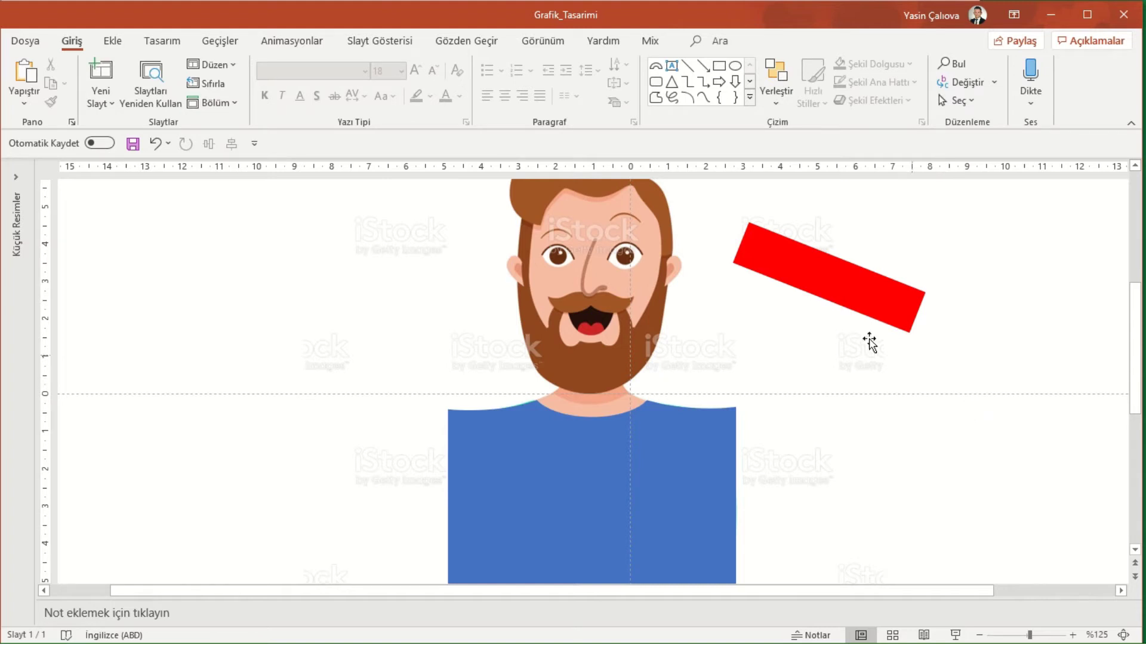
# Step: Draw a block arc right of the shirt, rotated diagonally, thickened and enlarged toward the face
pyautogui.click(113, 41)
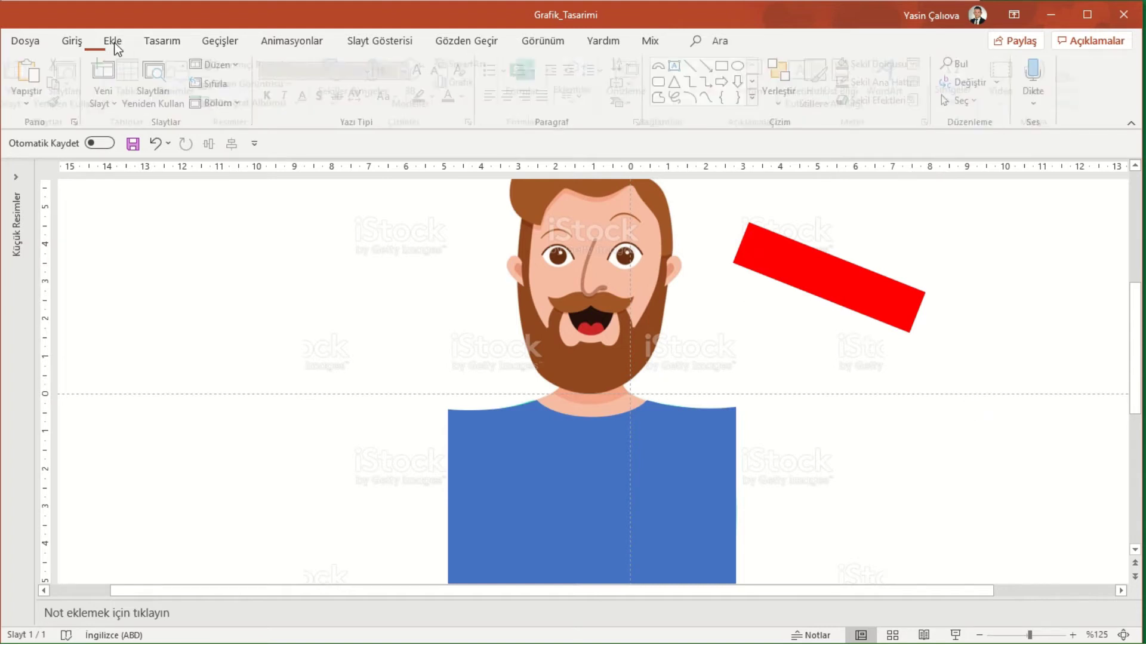
pyautogui.click(341, 84)
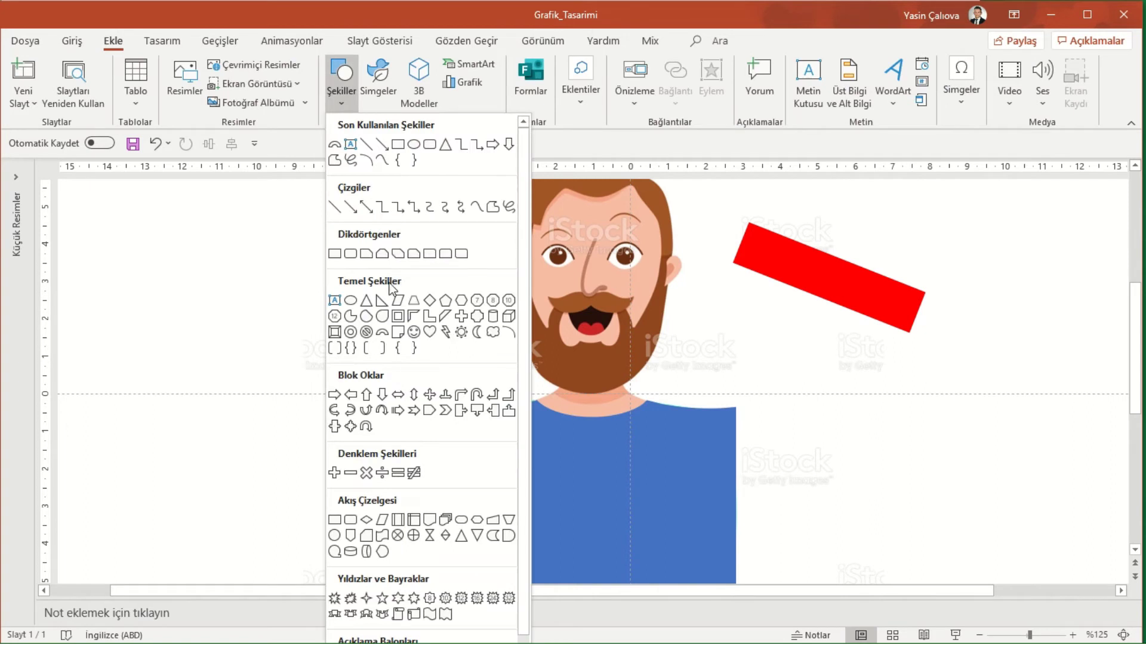
pyautogui.click(382, 331)
pyautogui.moveTo(785, 380); pyautogui.dragTo(1022, 439)
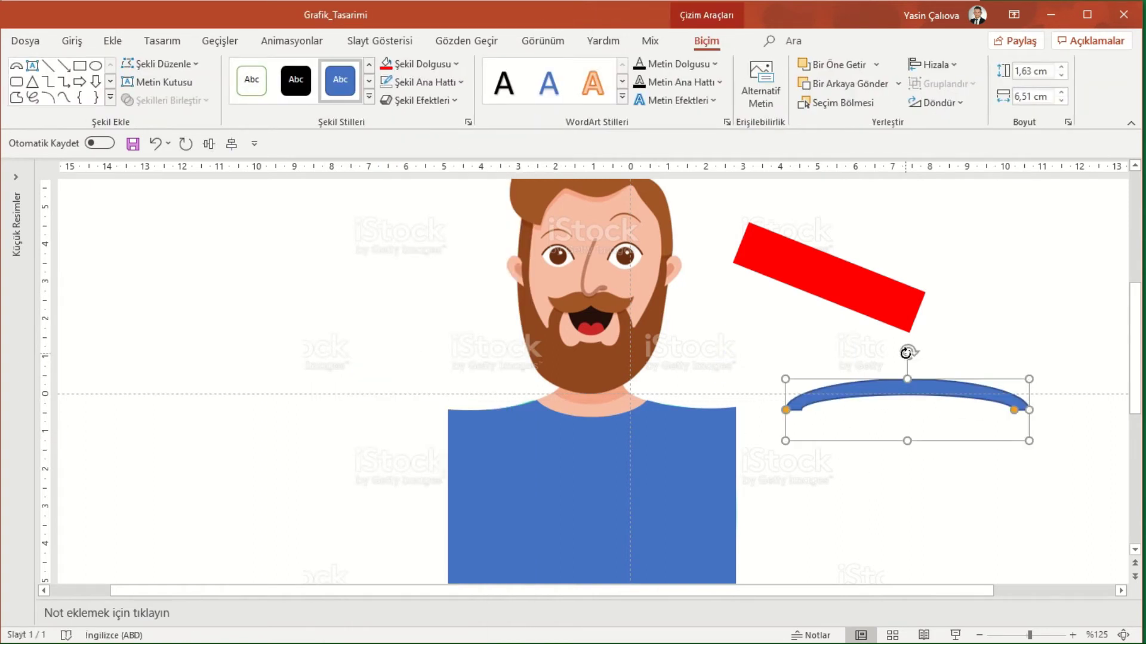
pyautogui.moveTo(907, 353); pyautogui.dragTo(941, 373)
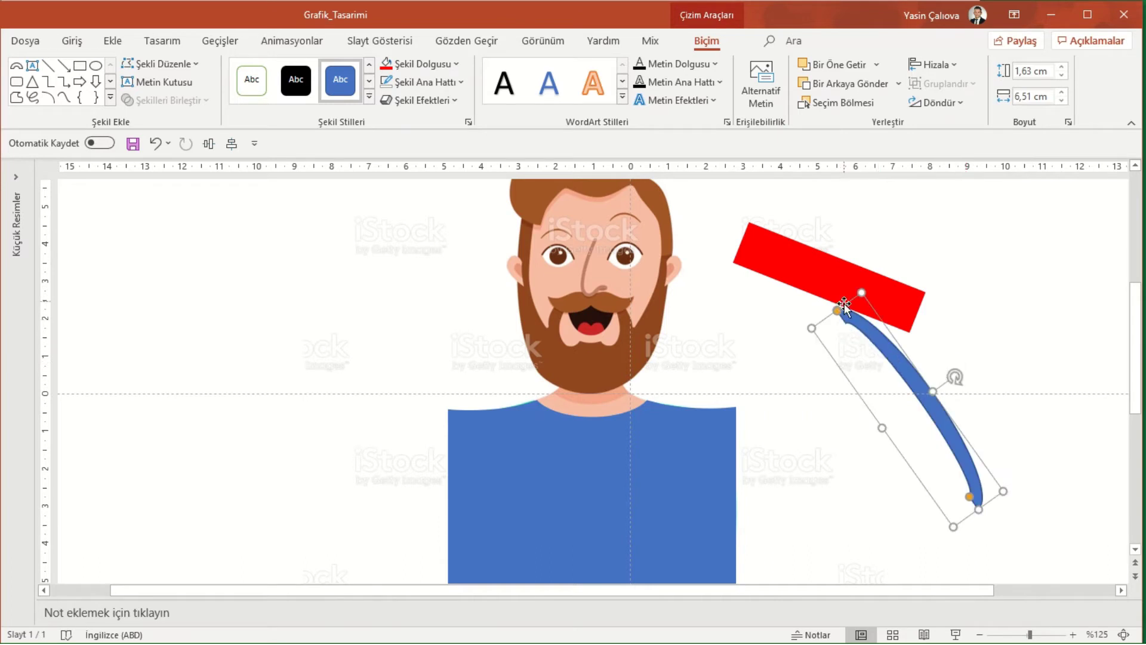
pyautogui.moveTo(809, 327); pyautogui.dragTo(844, 421)
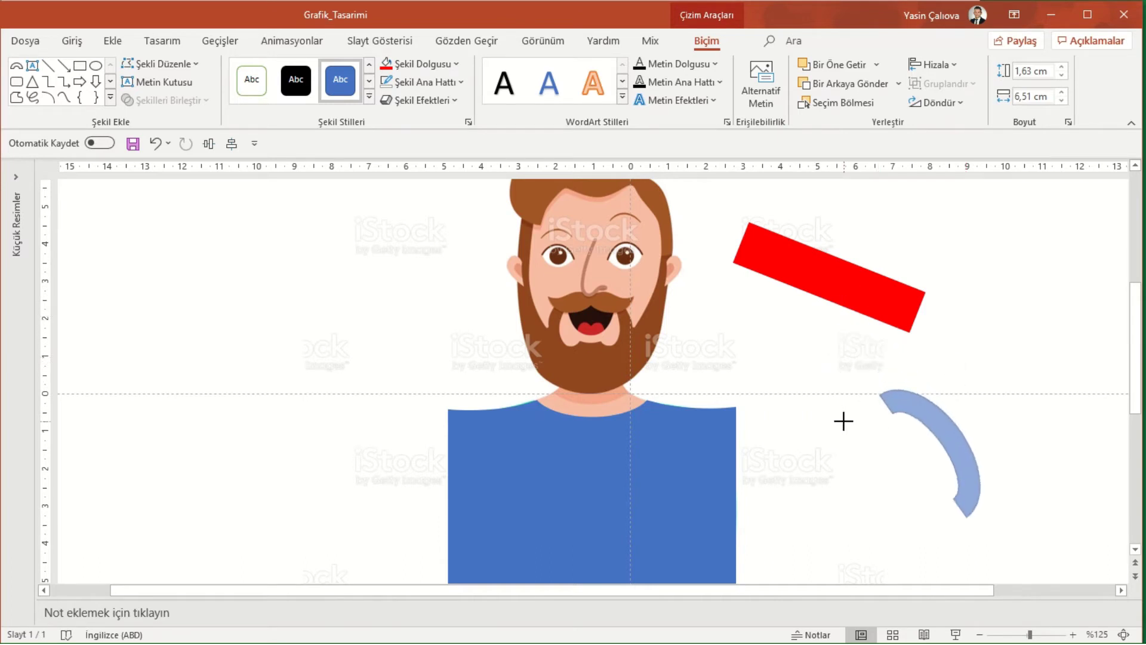
pyautogui.click(869, 382)
pyautogui.click(890, 403)
pyautogui.moveTo(876, 406); pyautogui.dragTo(883, 269)
pyautogui.moveTo(947, 396); pyautogui.dragTo(787, 422)
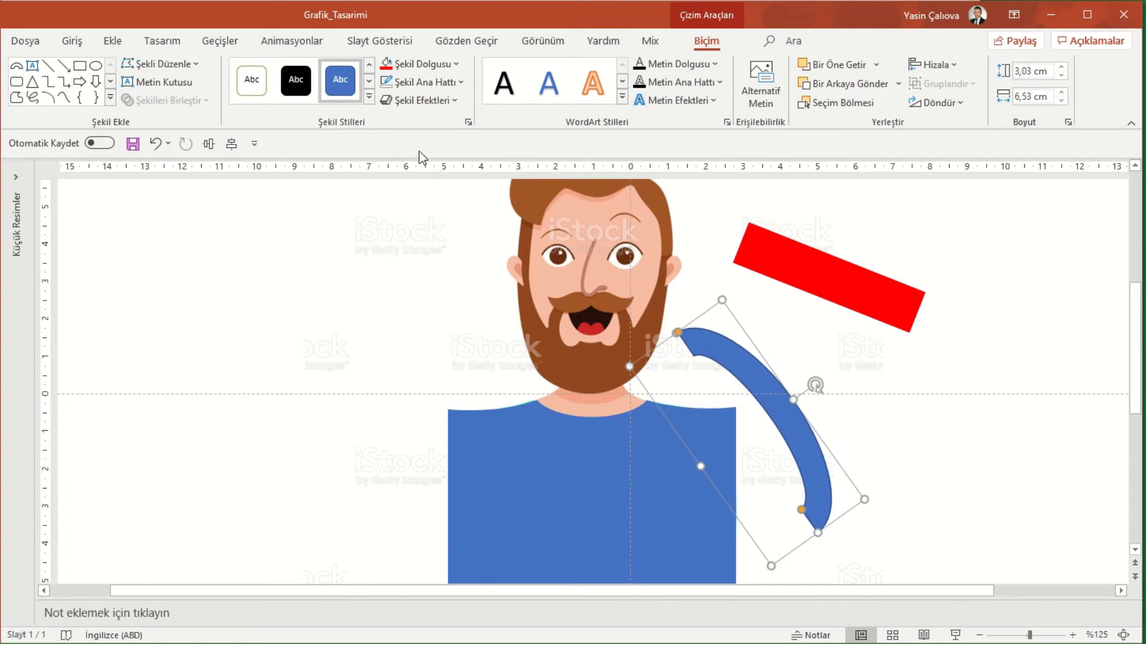
# Step: Fill the arc red, set it beside the right shoulder, and lower the blue shirt
pyautogui.click(386, 64)
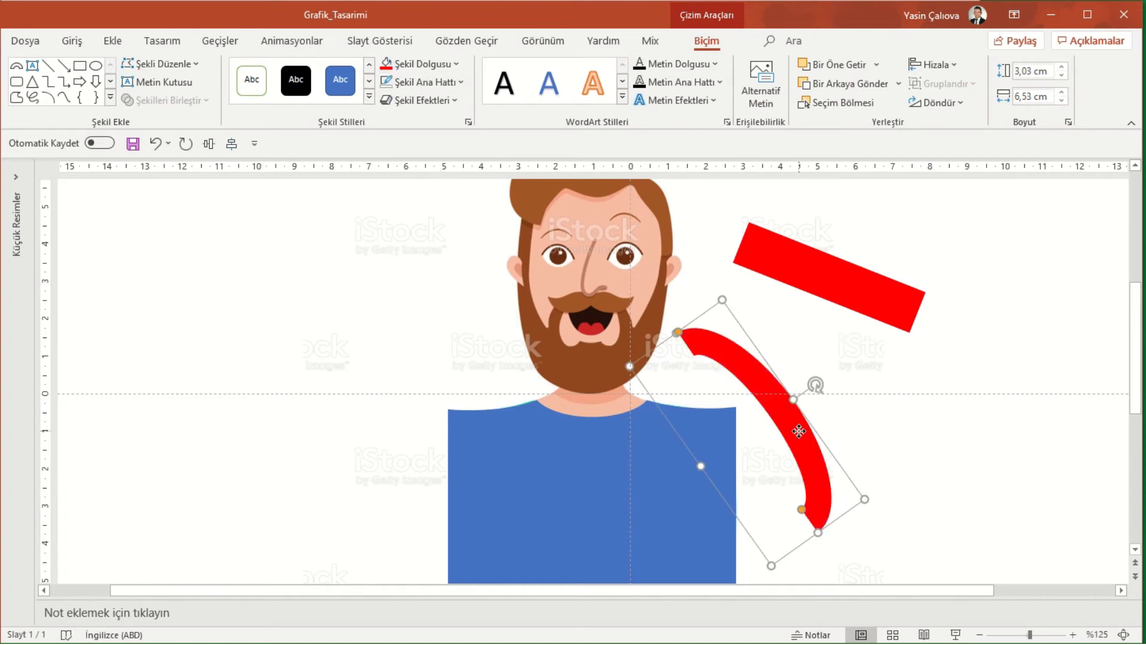
pyautogui.moveTo(799, 431); pyautogui.dragTo(760, 453)
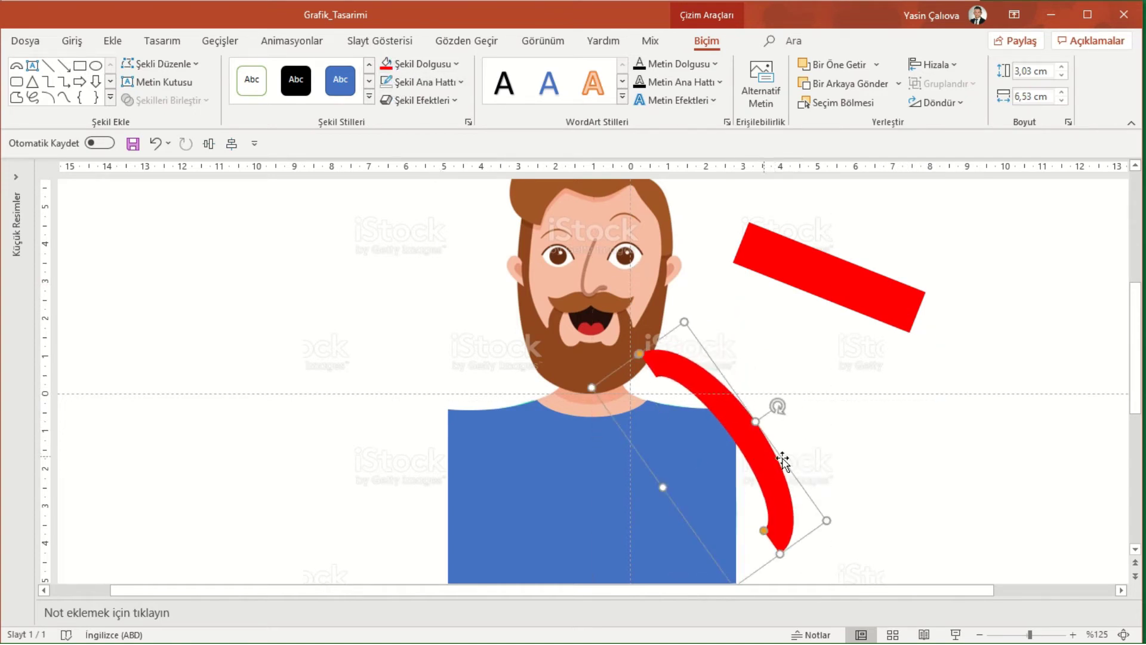
pyautogui.click(581, 495)
pyautogui.moveTo(573, 492); pyautogui.dragTo(572, 565)
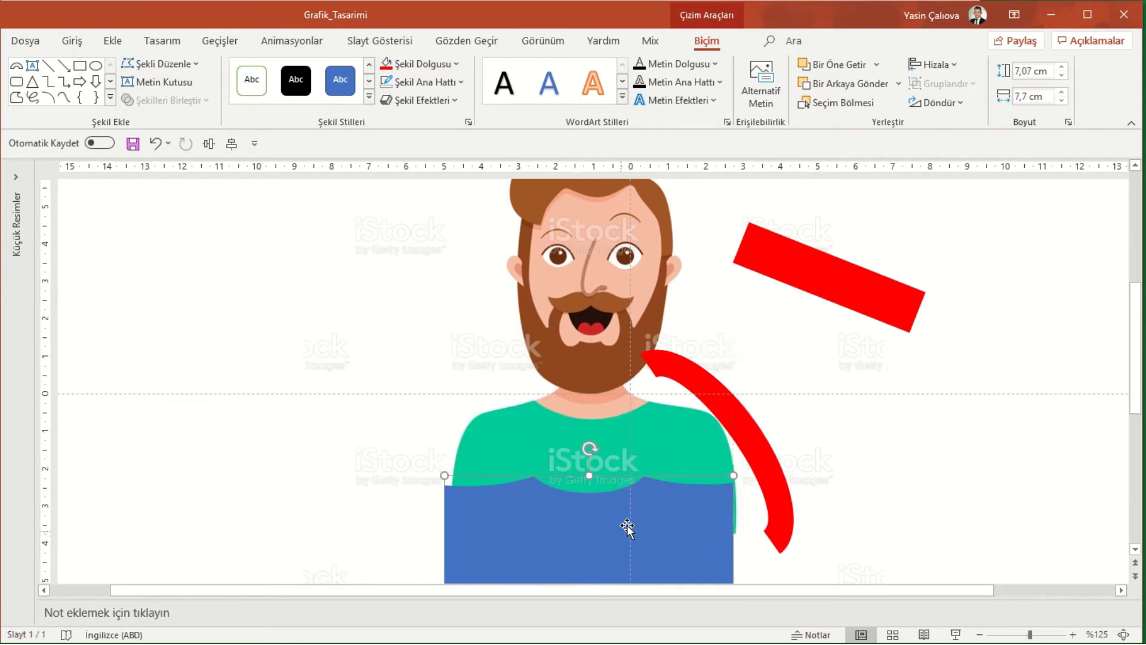
# Step: Reshape the arc's ends into a tapering 3,03 × 6,53 cm crescent
pyautogui.click(746, 425)
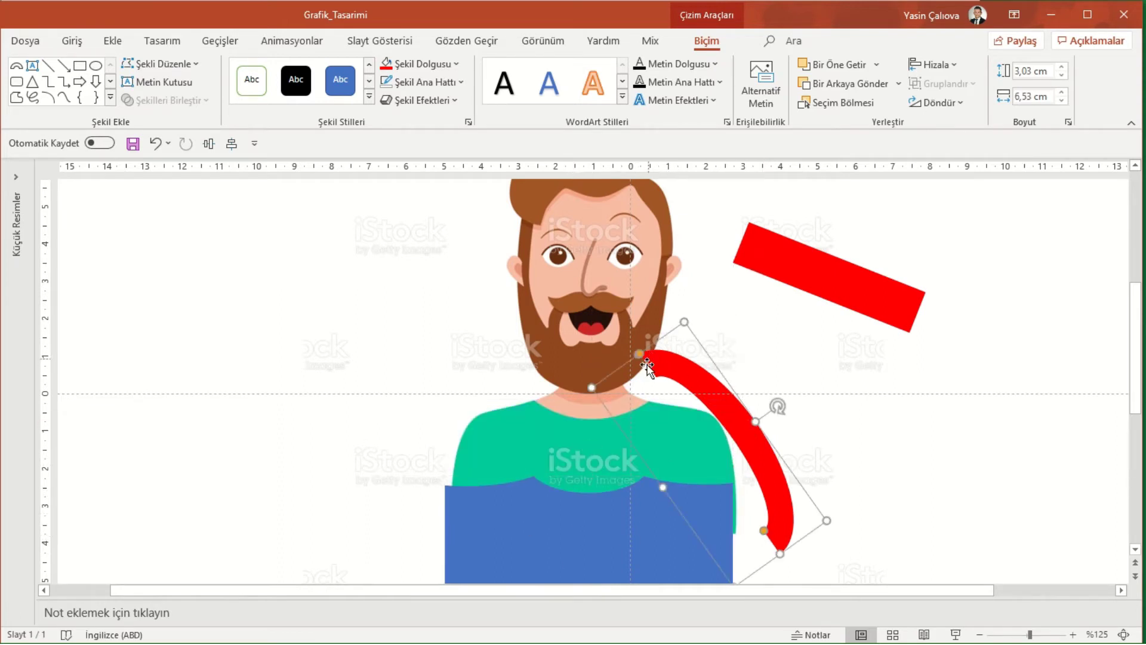
pyautogui.moveTo(643, 359); pyautogui.dragTo(679, 387)
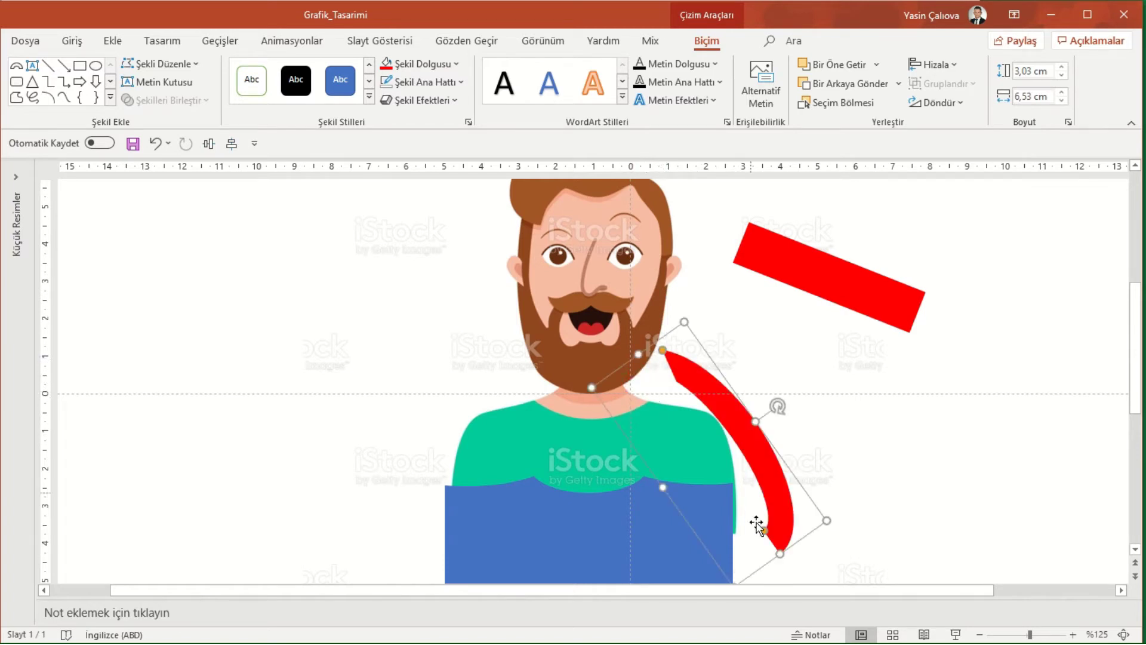
pyautogui.moveTo(764, 531)
pyautogui.mouseDown()
pyautogui.moveTo(773, 512)
pyautogui.moveTo(787, 511)
pyautogui.mouseUp()
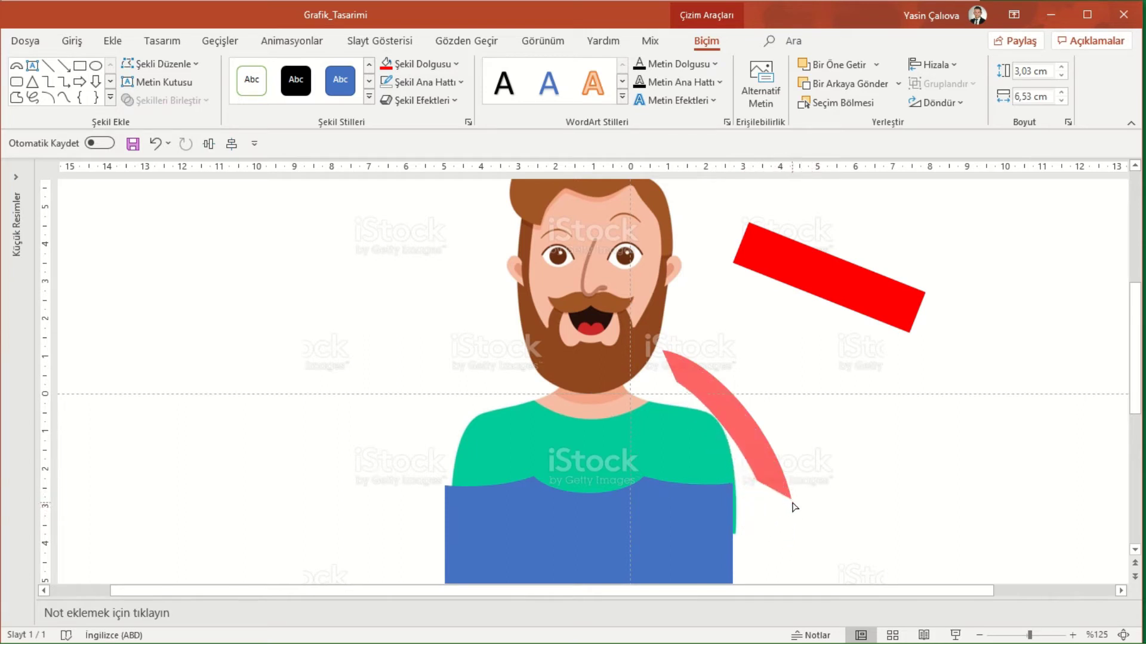
pyautogui.moveTo(788, 510); pyautogui.dragTo(793, 506)
pyautogui.click(113, 41)
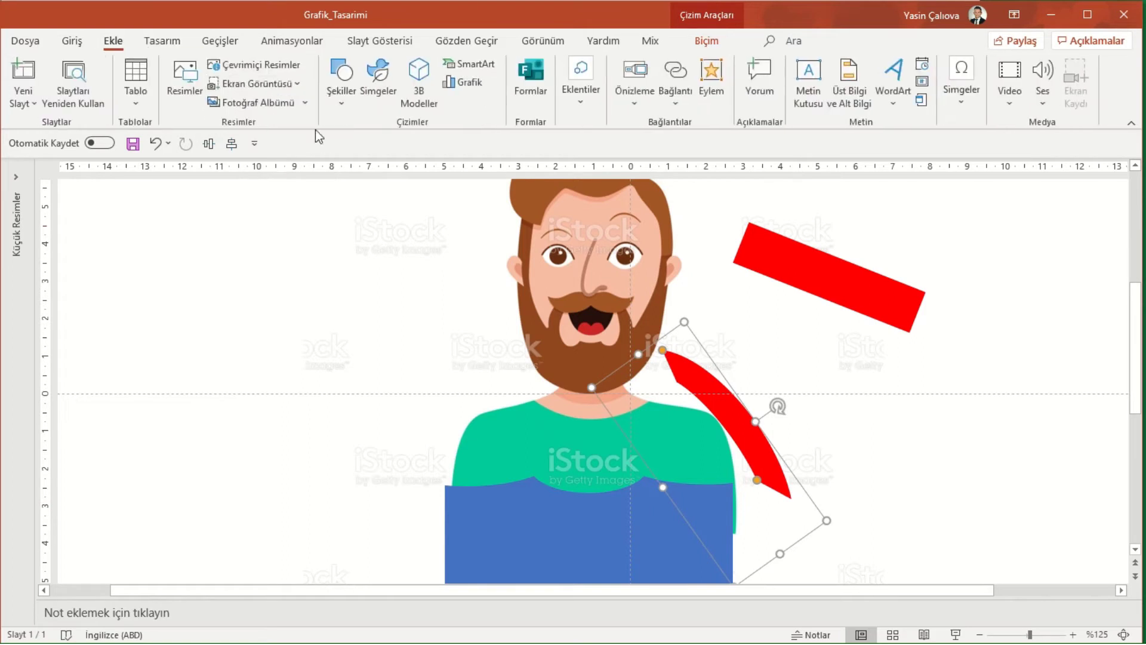
# Step: Draw a Flowchart: Stored Data shape right of the shirt, tilt it diagonally and fill it red
pyautogui.click(344, 106)
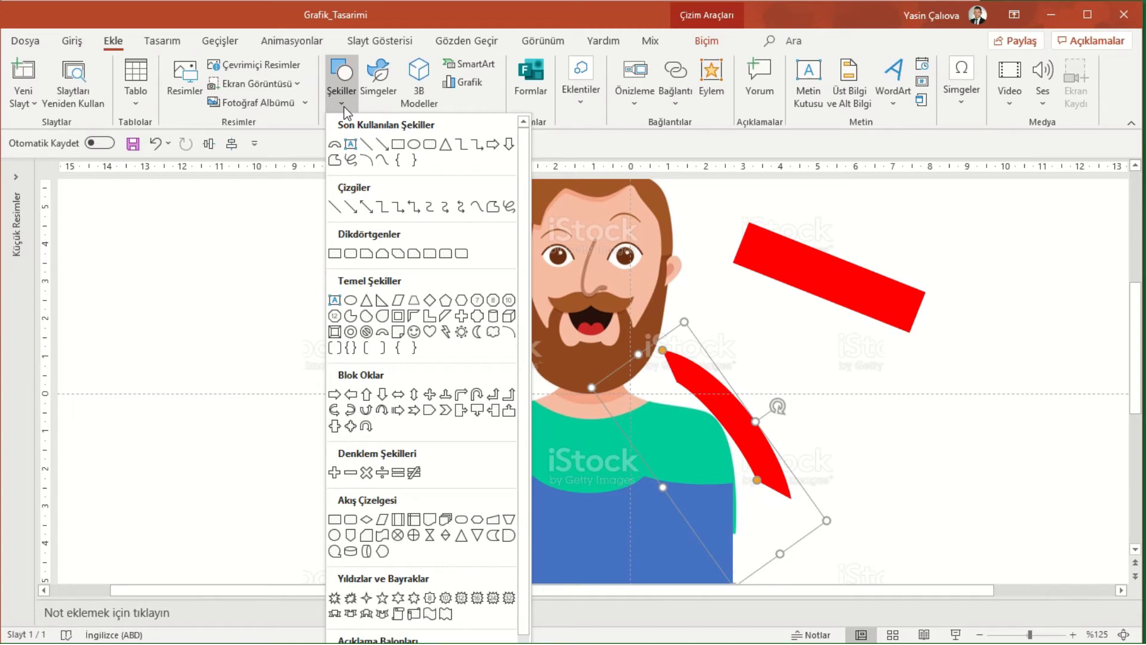
pyautogui.click(494, 536)
pyautogui.moveTo(875, 378); pyautogui.dragTo(988, 495)
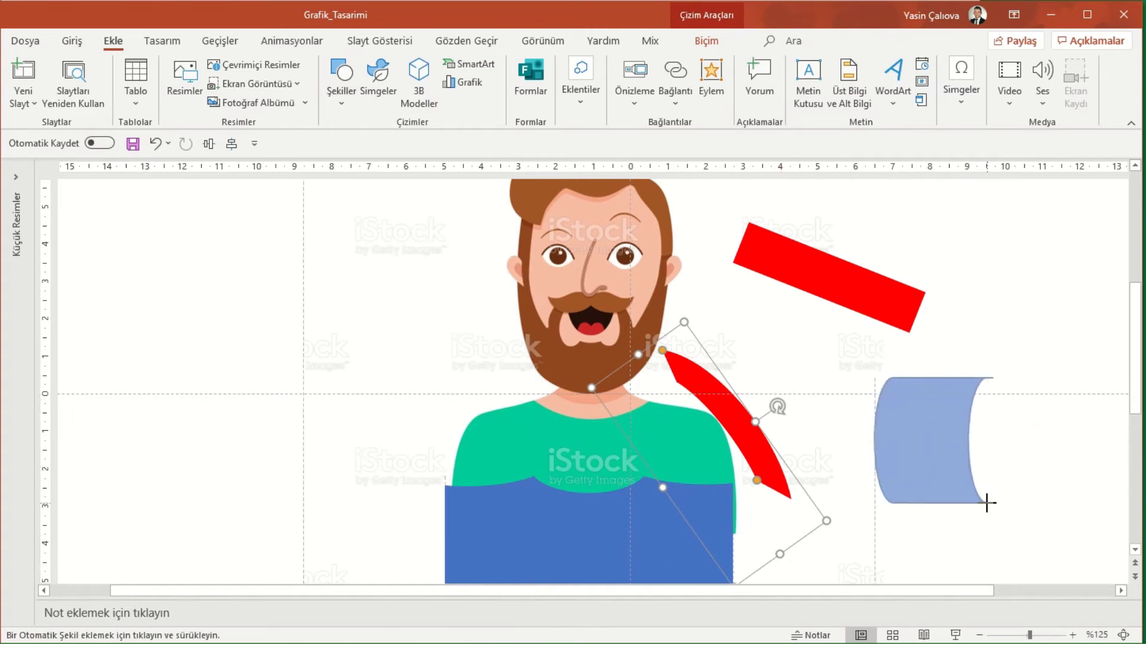
pyautogui.moveTo(987, 500); pyautogui.dragTo(990, 445)
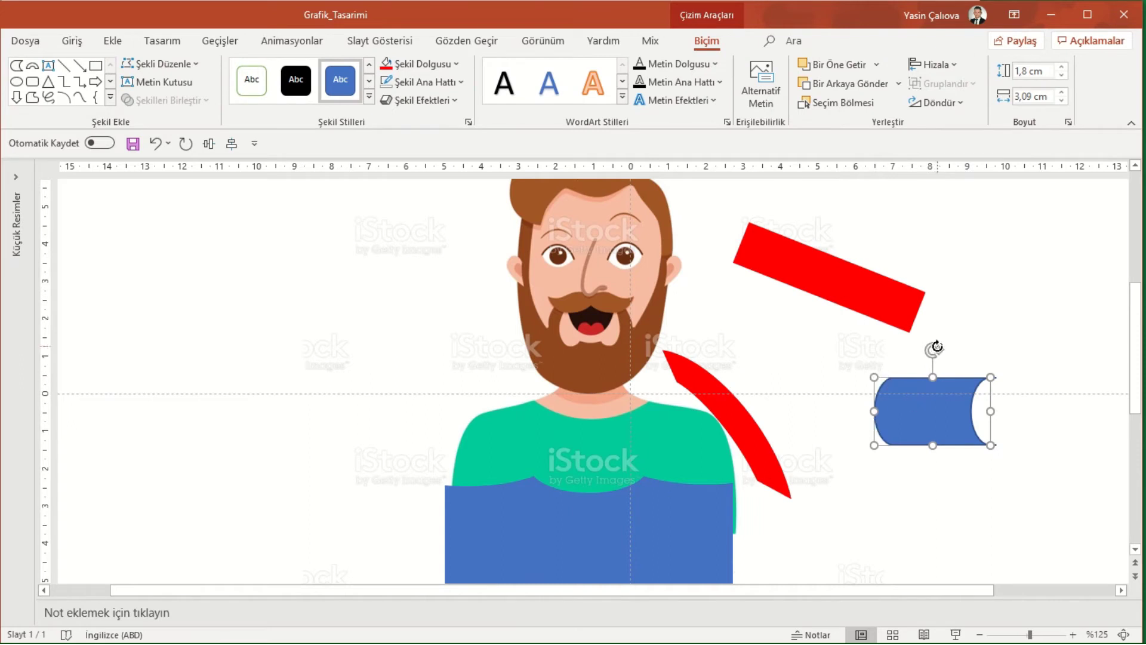
pyautogui.moveTo(936, 346); pyautogui.dragTo(959, 465)
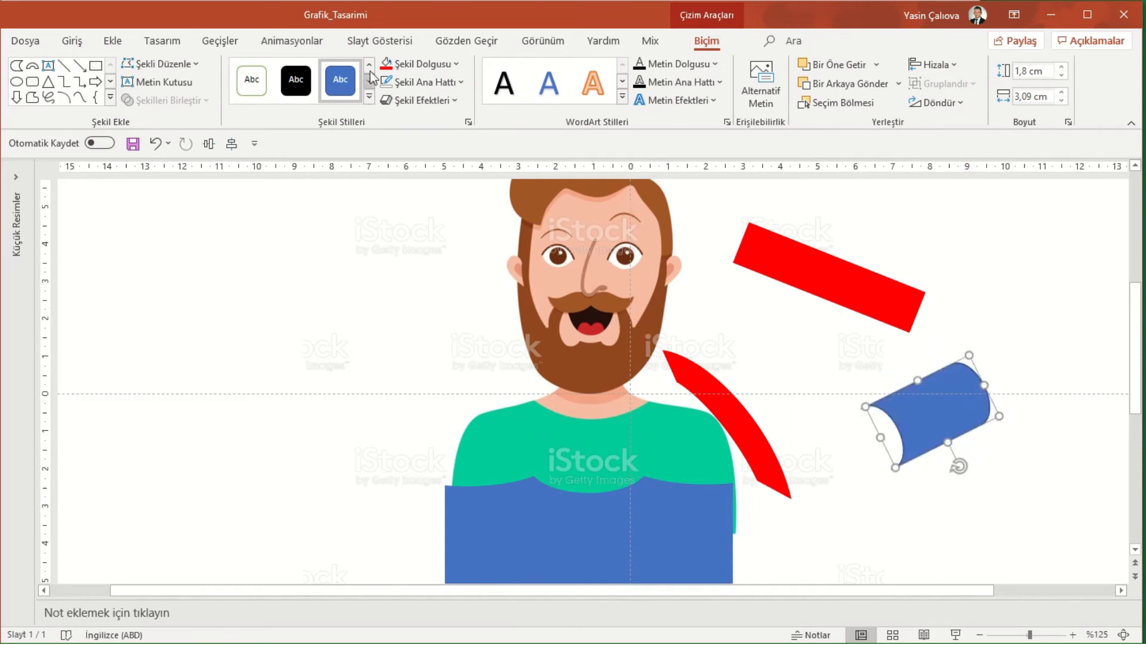
pyautogui.click(882, 320)
# Step: Try the shape over the red arc at a new angle, then undo the move back to the right
pyautogui.moveTo(895, 409)
pyautogui.mouseDown()
pyautogui.moveTo(754, 385)
pyautogui.moveTo(772, 401)
pyautogui.mouseUp()
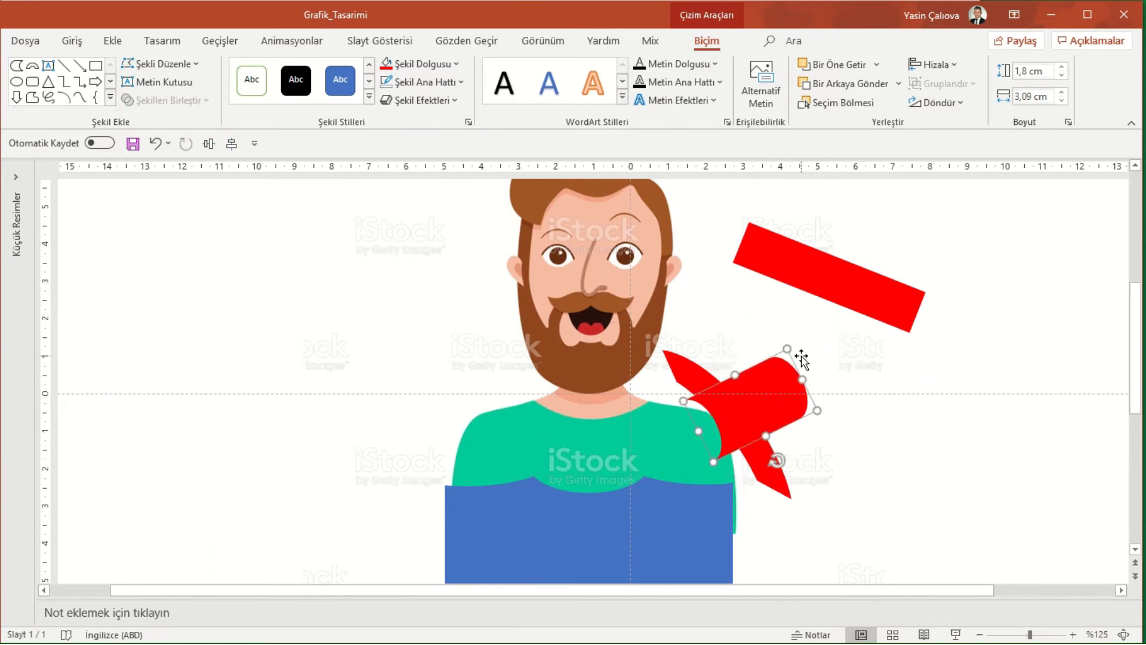
pyautogui.moveTo(777, 461); pyautogui.dragTo(787, 457)
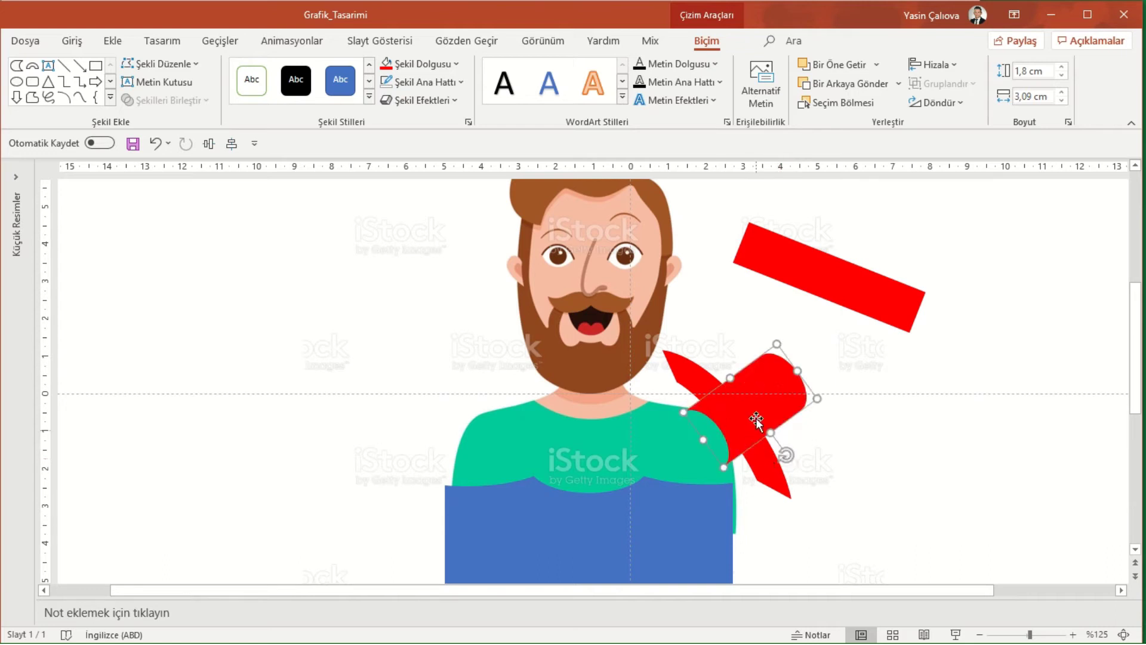
pyautogui.moveTo(758, 412); pyautogui.dragTo(758, 409)
pyautogui.click(926, 483)
pyautogui.hotkey('ctrl', 'z')
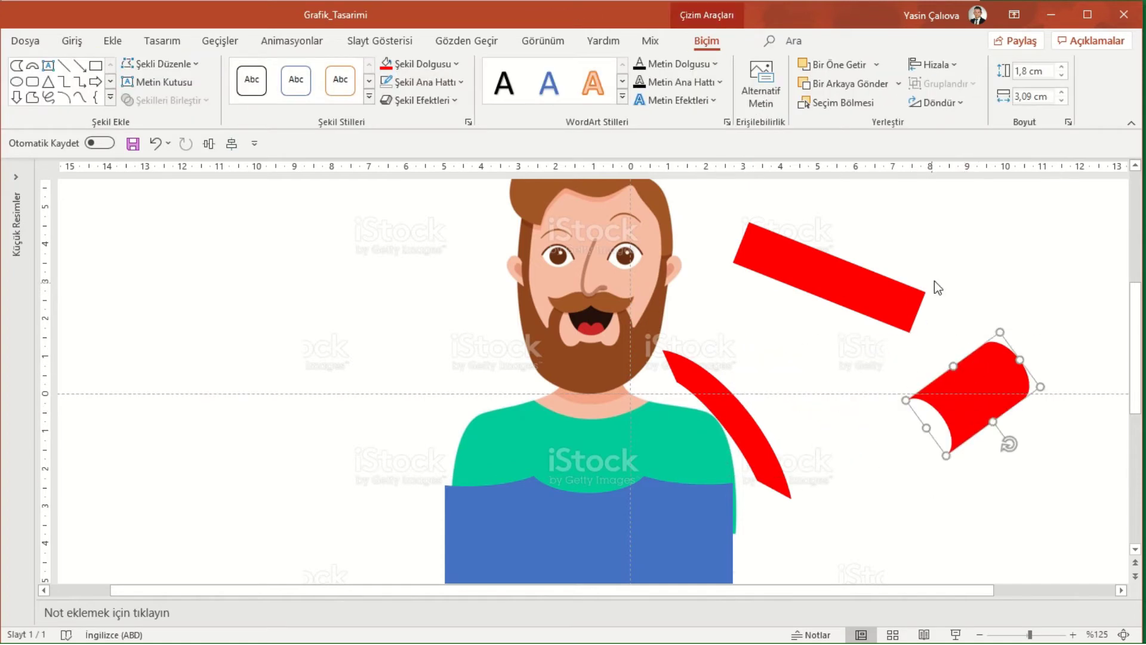
# Step: Rotate the red bar to a steep diagonal and position it across the rounded shape
pyautogui.click(892, 290)
pyautogui.moveTo(848, 233); pyautogui.dragTo(946, 439)
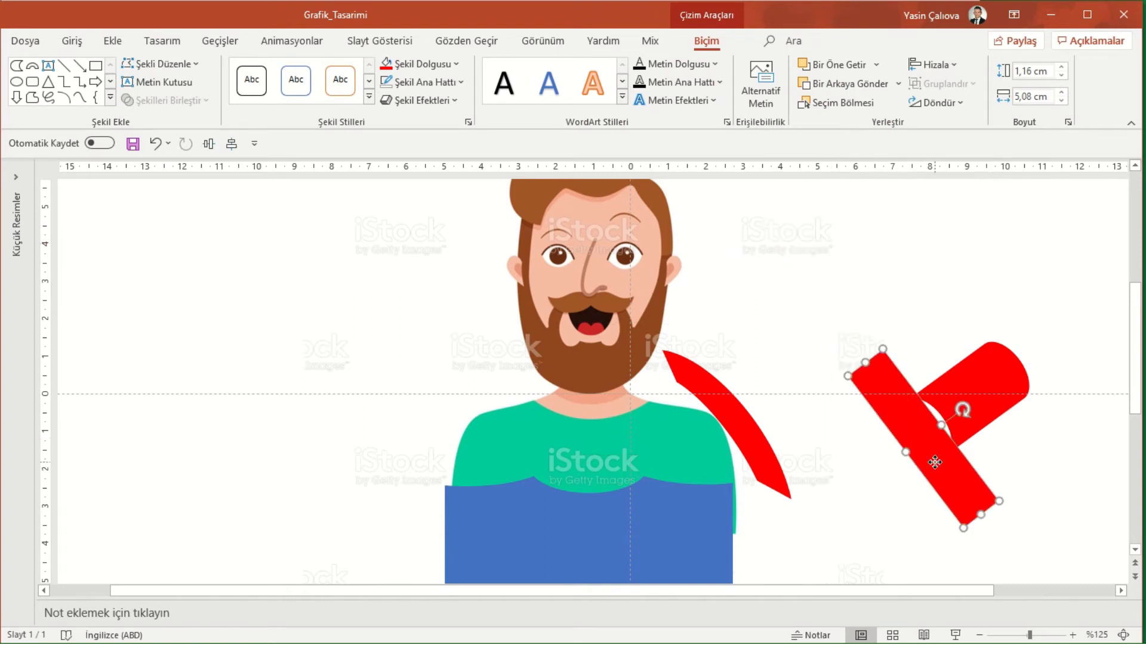
pyautogui.moveTo(936, 462); pyautogui.dragTo(930, 464)
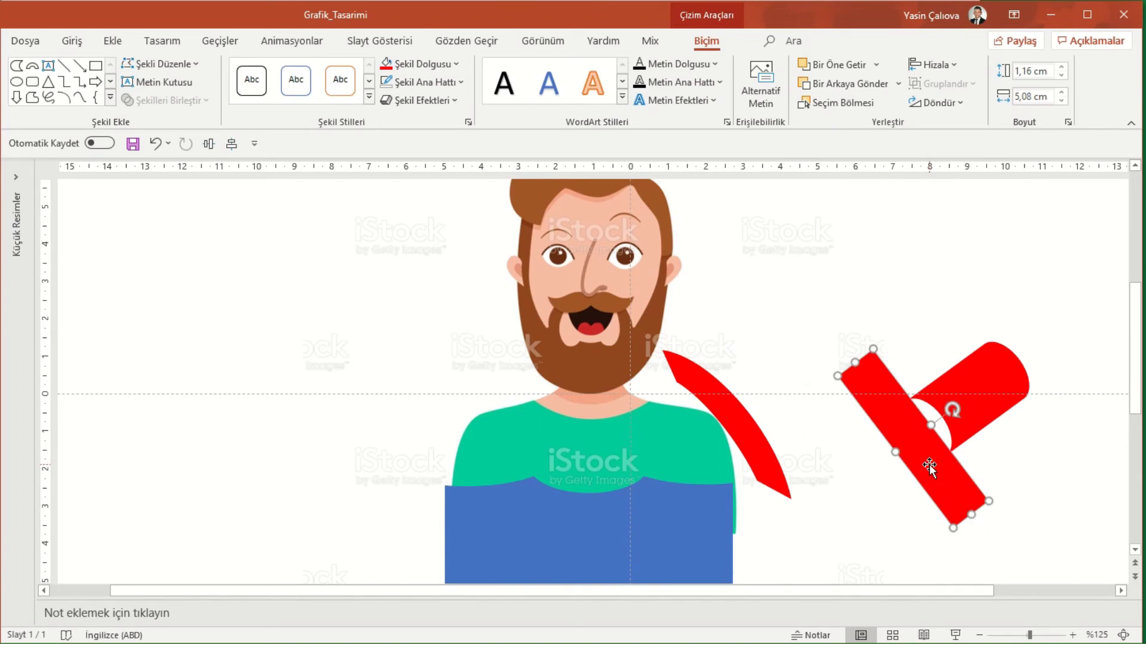
pyautogui.moveTo(929, 463); pyautogui.dragTo(931, 461)
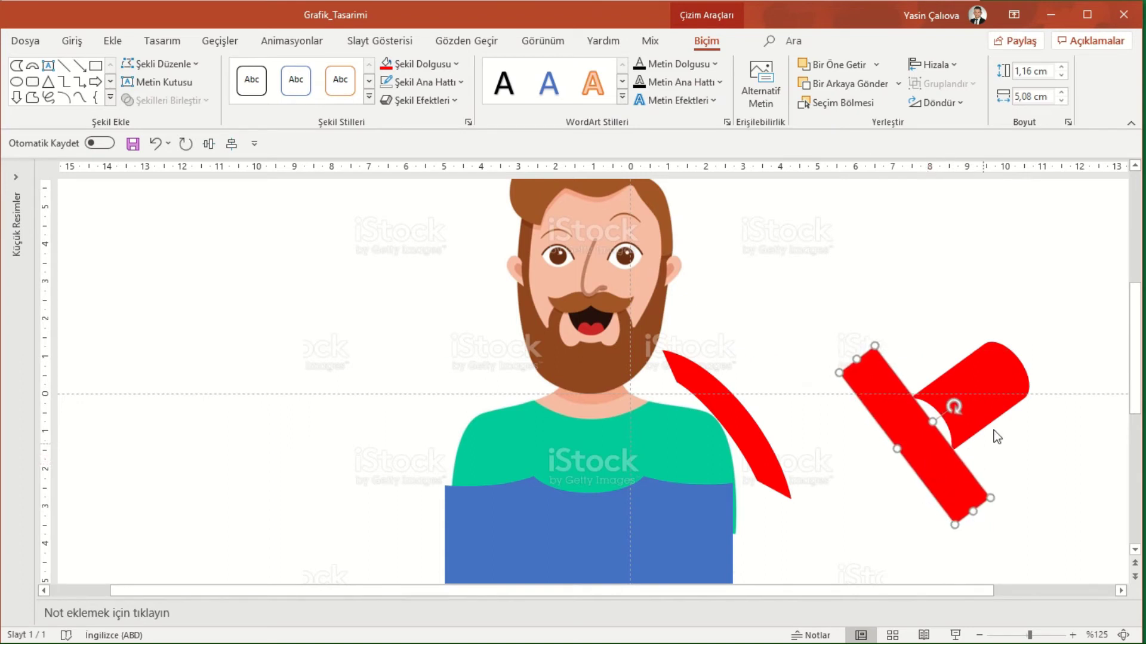
# Step: Subtract the bar from the rounded shape and move the 1,8 × 2,89 cm piece onto the arc
pyautogui.click(1005, 387)
pyautogui.keyDown('shift'); pyautogui.click(889, 420); pyautogui.keyUp('shift')
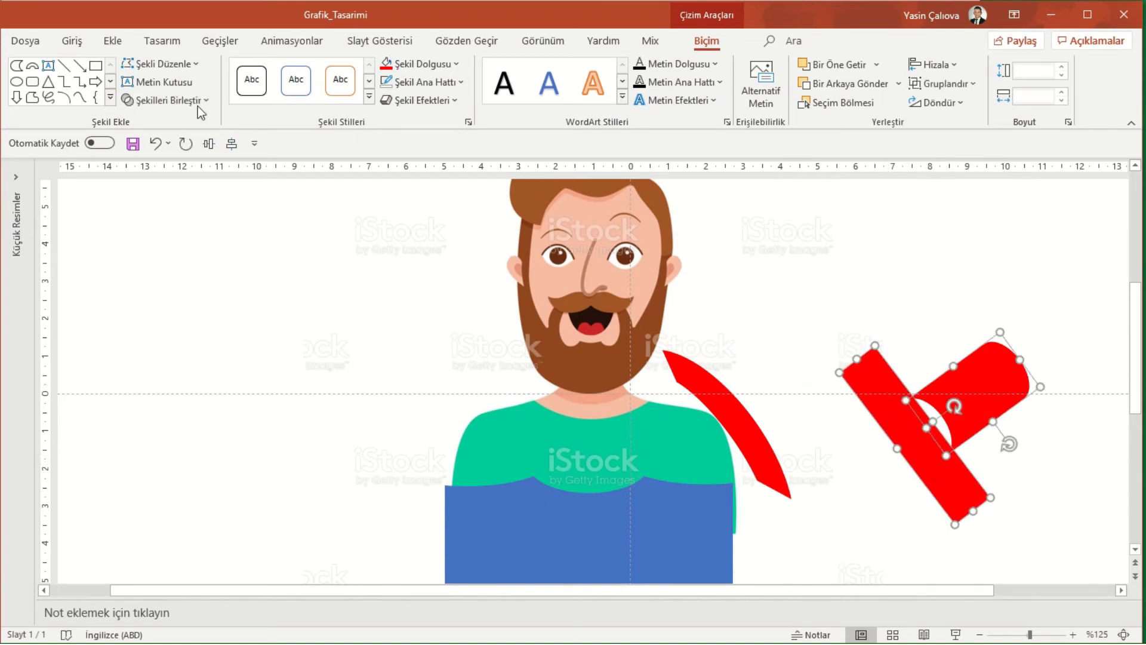
pyautogui.click(157, 100)
pyautogui.click(161, 211)
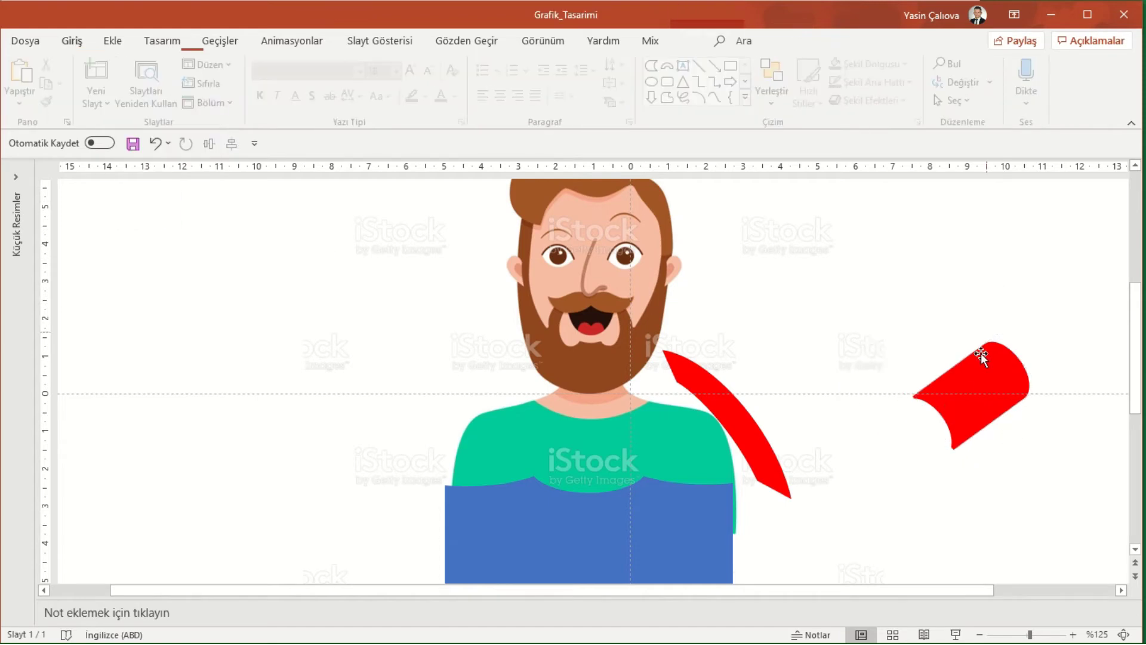
pyautogui.moveTo(981, 359)
pyautogui.mouseDown()
pyautogui.moveTo(761, 408)
pyautogui.moveTo(754, 399)
pyautogui.mouseUp()
pyautogui.click(791, 453)
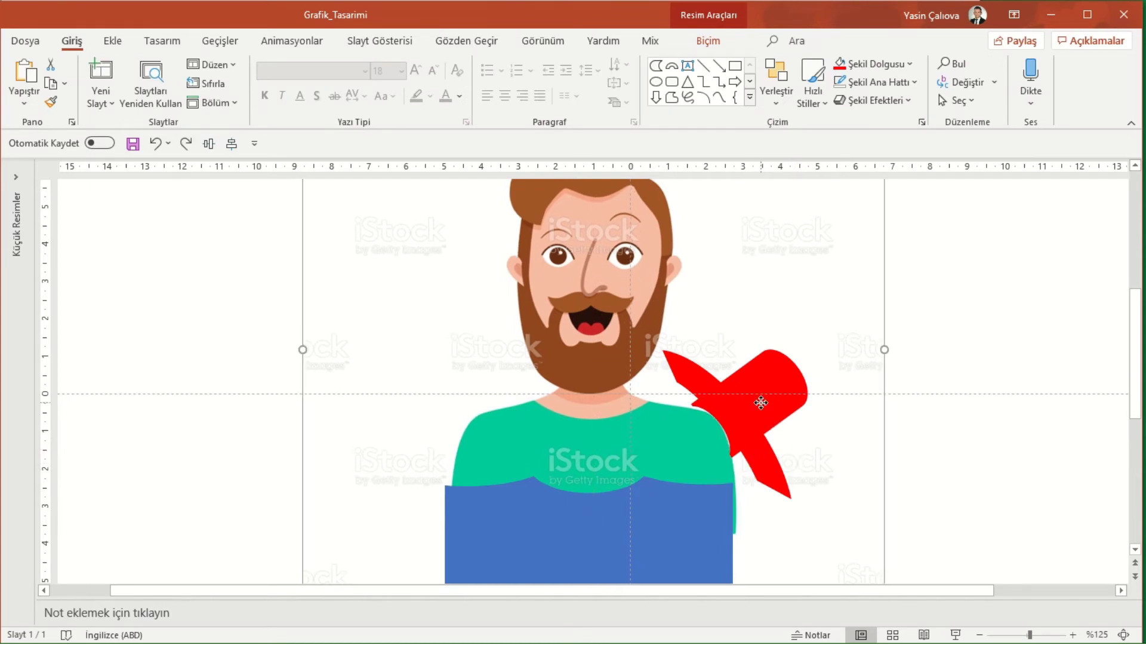
# Step: Undo the unwanted rotation to restore the rounded red sleeve
pyautogui.click(782, 451)
pyautogui.moveTo(791, 447); pyautogui.dragTo(793, 447)
pyautogui.click(705, 383)
pyautogui.click(704, 374)
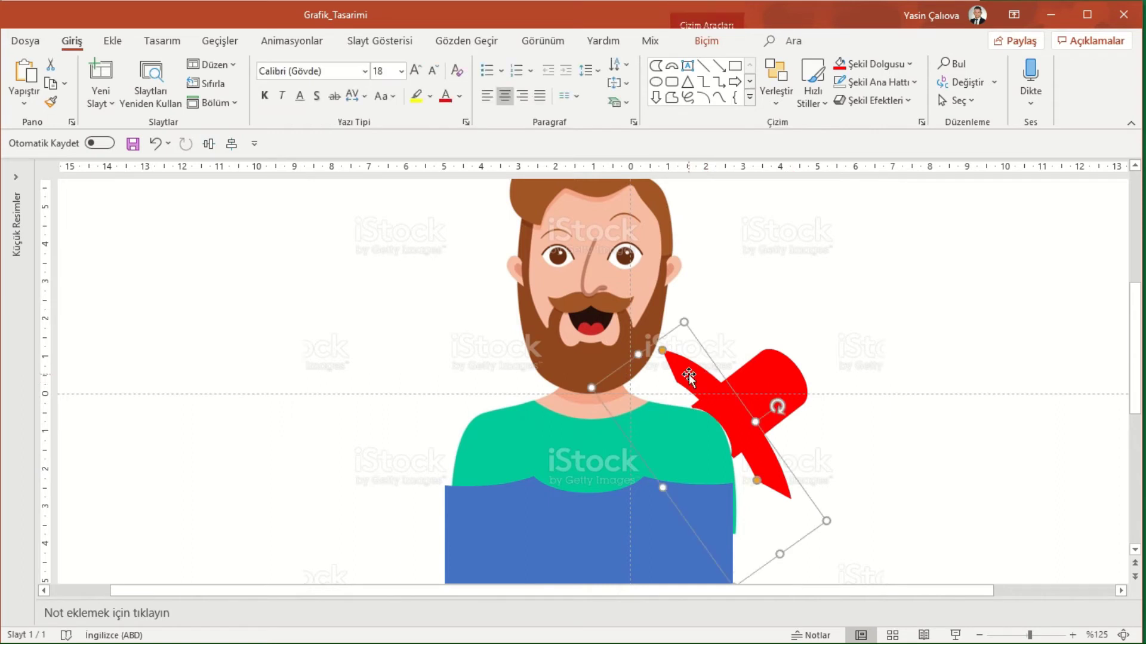
pyautogui.press('Delete')
pyautogui.hotkey('ctrl', 'z')
pyautogui.hotkey('ctrl', 'z')
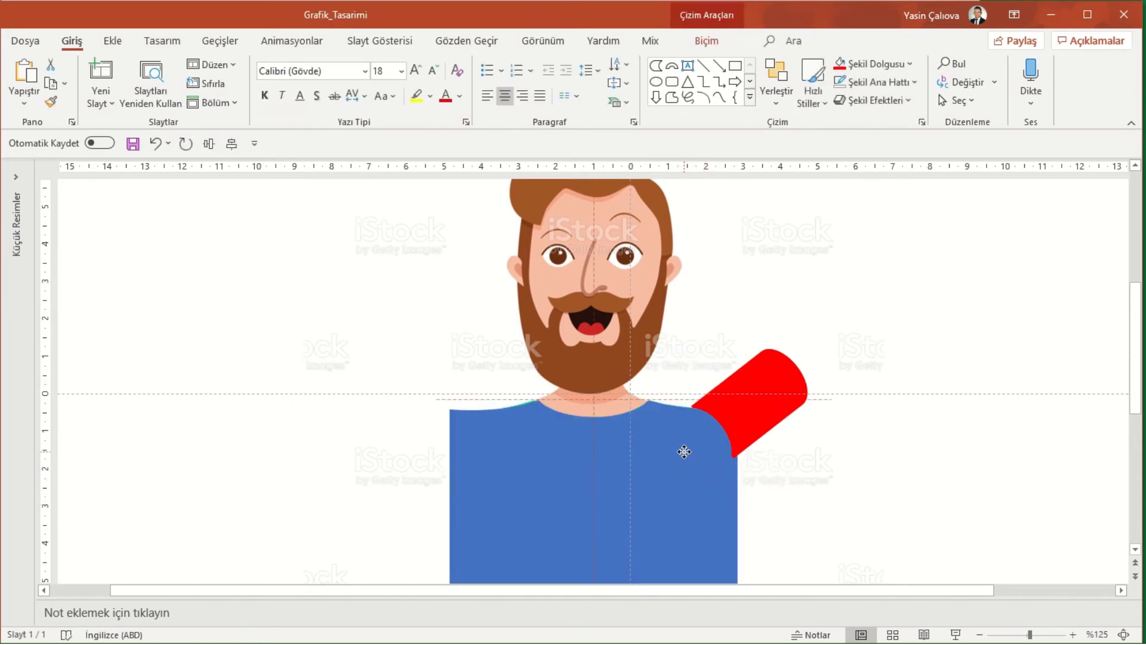
pyautogui.hotkey('ctrl', 'z')
pyautogui.hotkey('ctrl', 'z')
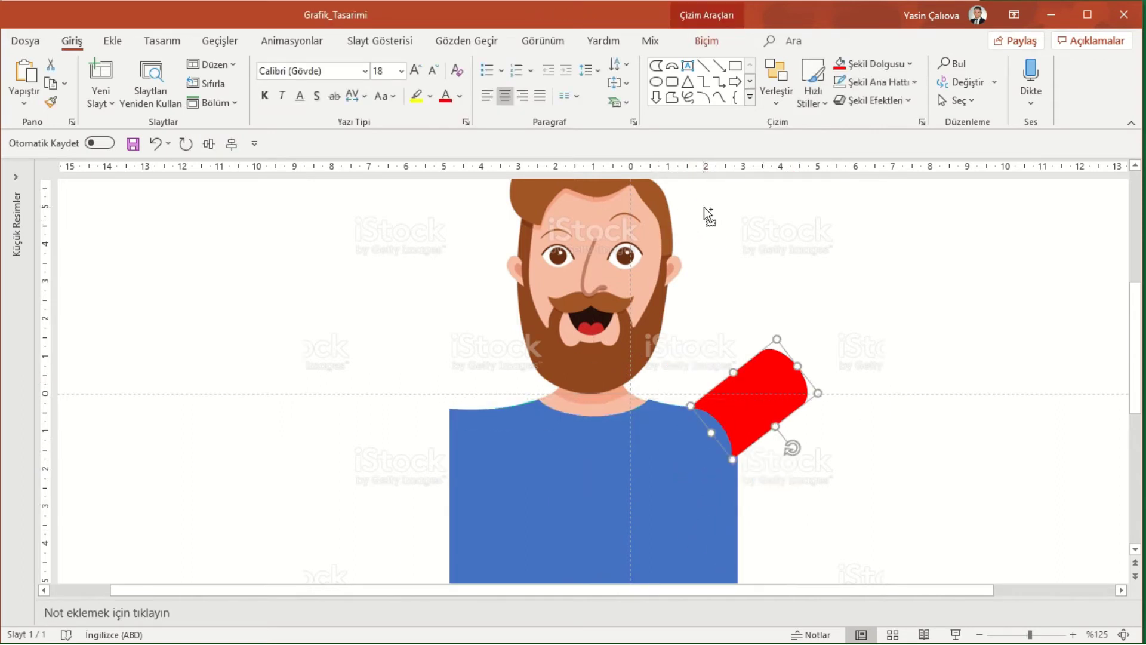
# Step: Duplicate the red sleeve, flip the copy horizontally and place it on the left shoulder
pyautogui.hotkey('ctrl', 'c')
pyautogui.hotkey('ctrl', 'v')
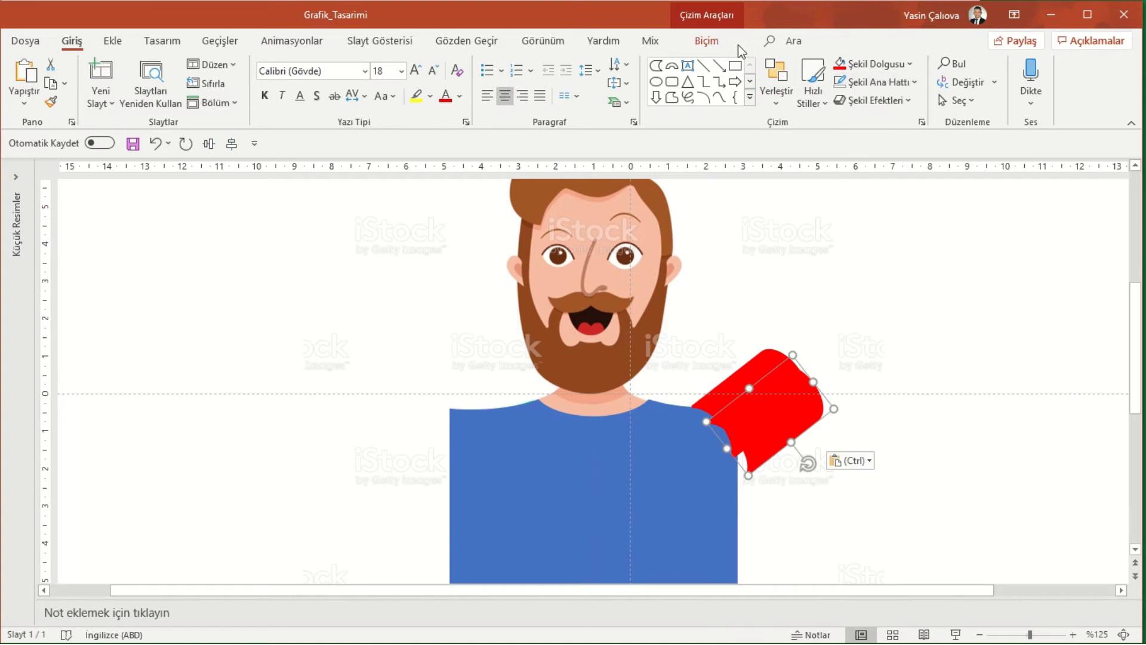
pyautogui.click(722, 42)
pyautogui.click(955, 104)
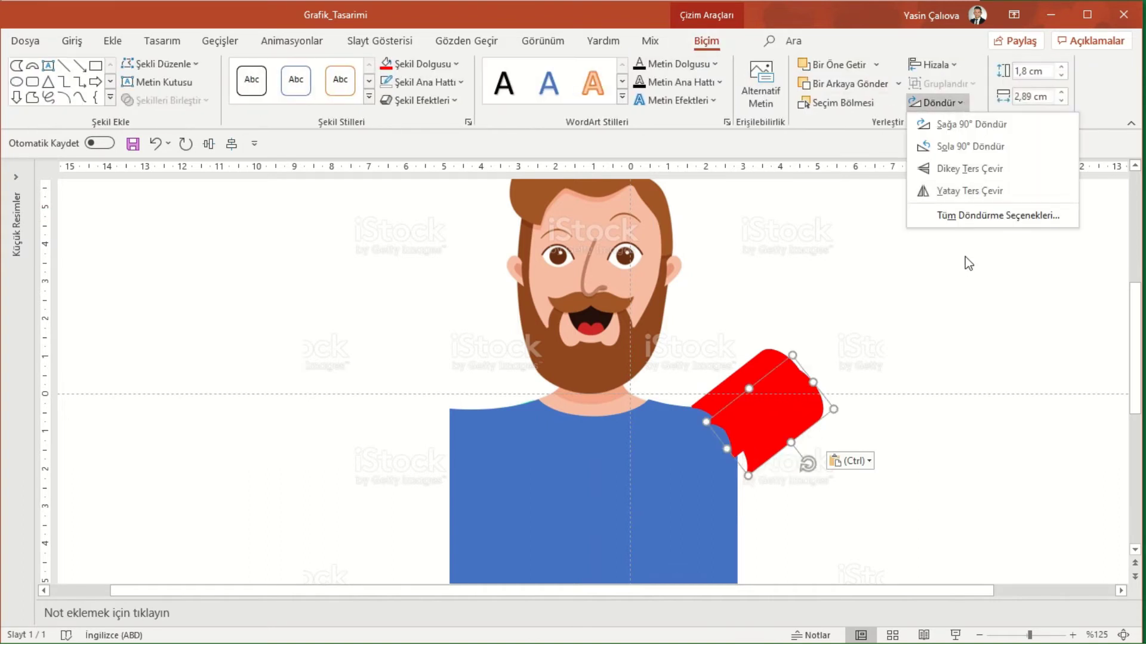
pyautogui.click(965, 192)
pyautogui.moveTo(770, 412); pyautogui.dragTo(438, 403)
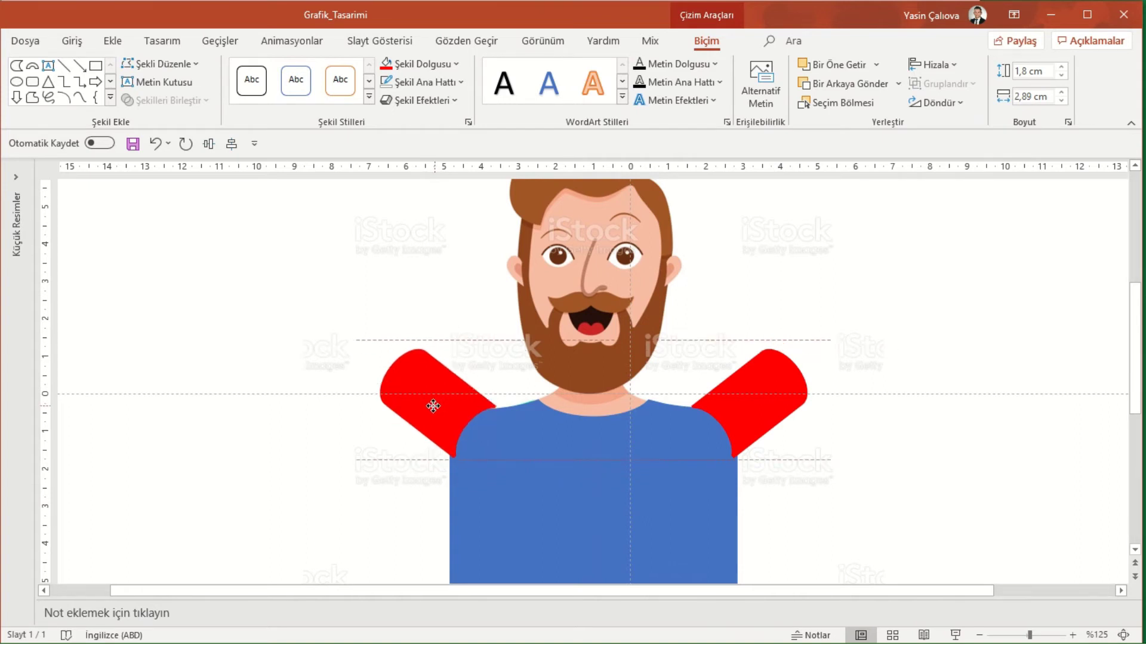
pyautogui.moveTo(438, 407); pyautogui.dragTo(436, 406)
# Step: Check the left sleeve's placement under the shirt and return the shirt over the green one
pyautogui.click(597, 474)
pyautogui.moveTo(626, 539)
pyautogui.mouseDown()
pyautogui.moveTo(565, 463)
pyautogui.moveTo(568, 528)
pyautogui.mouseUp()
pyautogui.moveTo(442, 403); pyautogui.dragTo(440, 400)
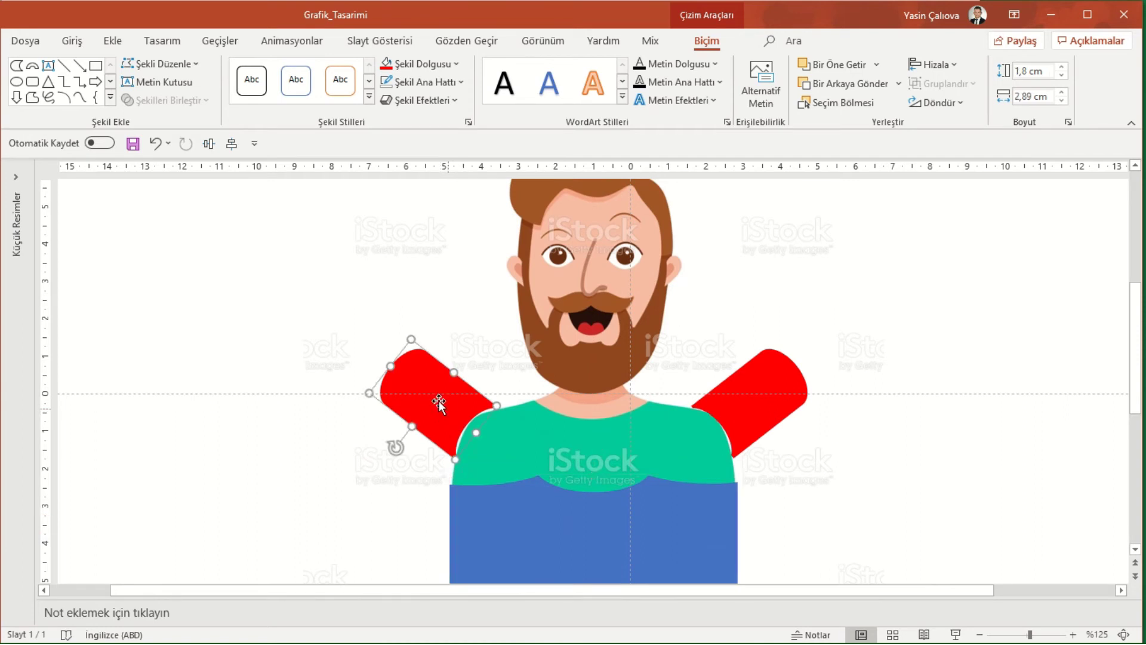
pyautogui.moveTo(627, 512); pyautogui.dragTo(629, 431)
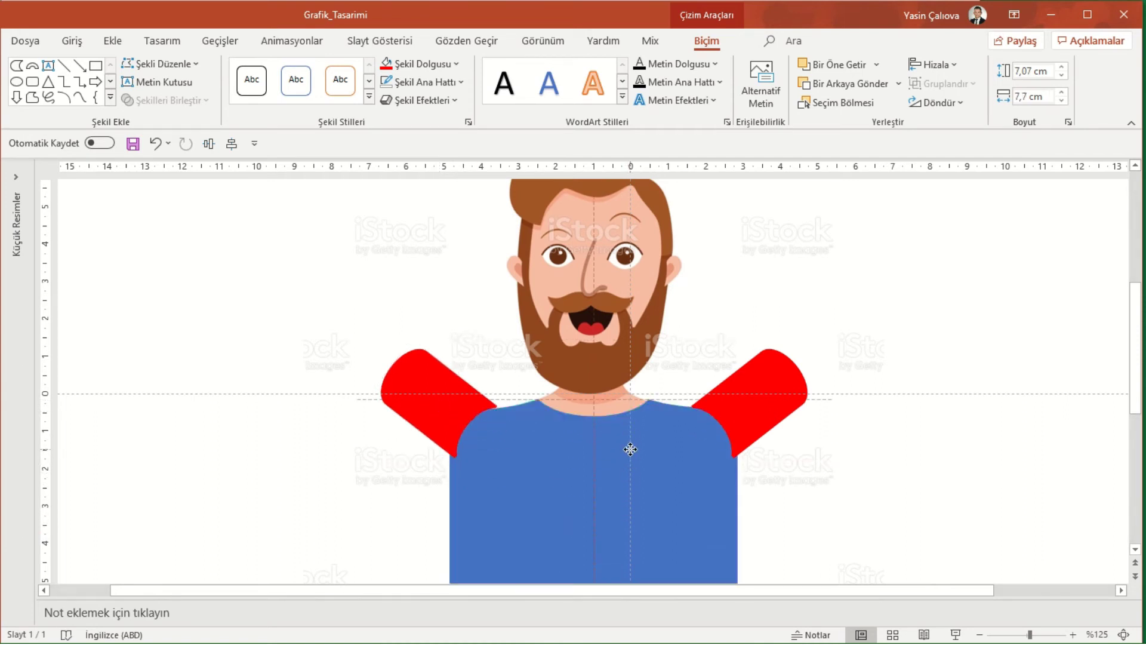
# Step: Subtract both red sleeve pieces from the blue shirt
pyautogui.keyDown('shift'); pyautogui.click(766, 412); pyautogui.keyUp('shift')
pyautogui.keyDown('shift'); pyautogui.click(427, 385); pyautogui.keyUp('shift')
pyautogui.click(168, 101)
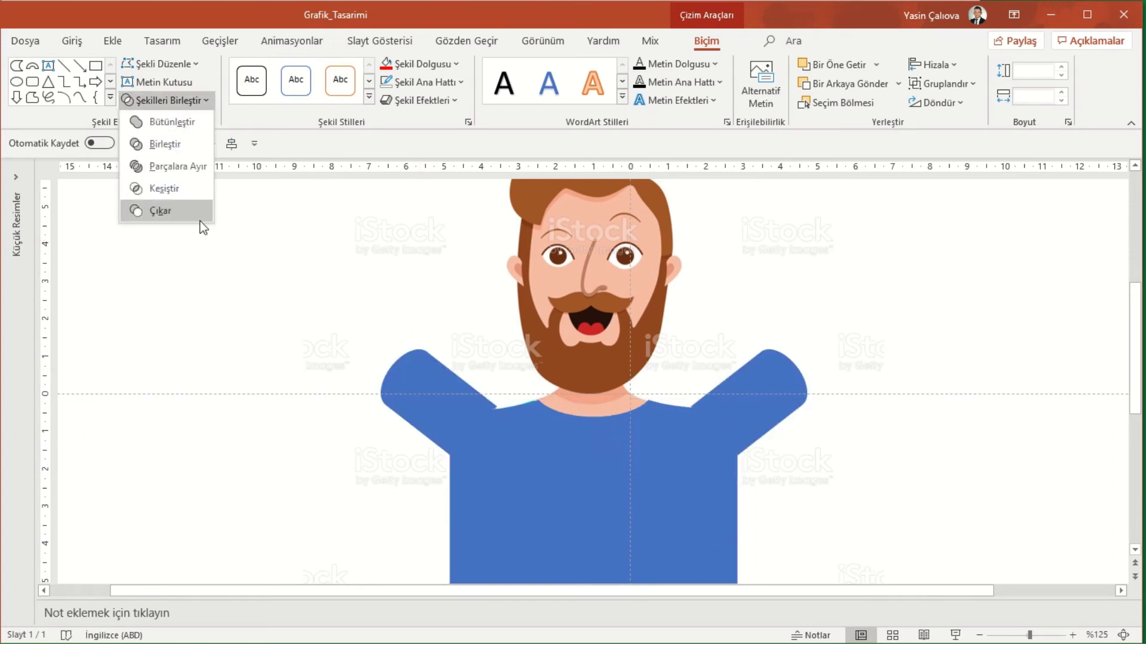
pyautogui.click(200, 221)
# Step: Realign the notched blue shirt over the green shirt and bring up the shapes gallery
pyautogui.click(1013, 418)
pyautogui.click(594, 543)
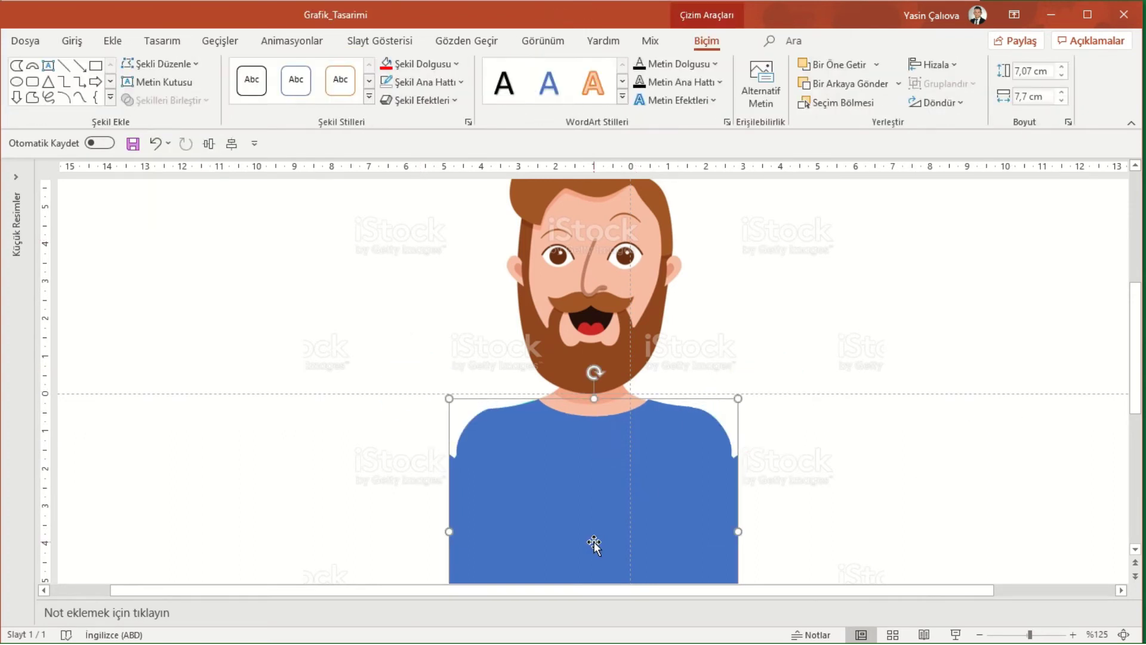
pyautogui.scroll(-2, 836, 464)
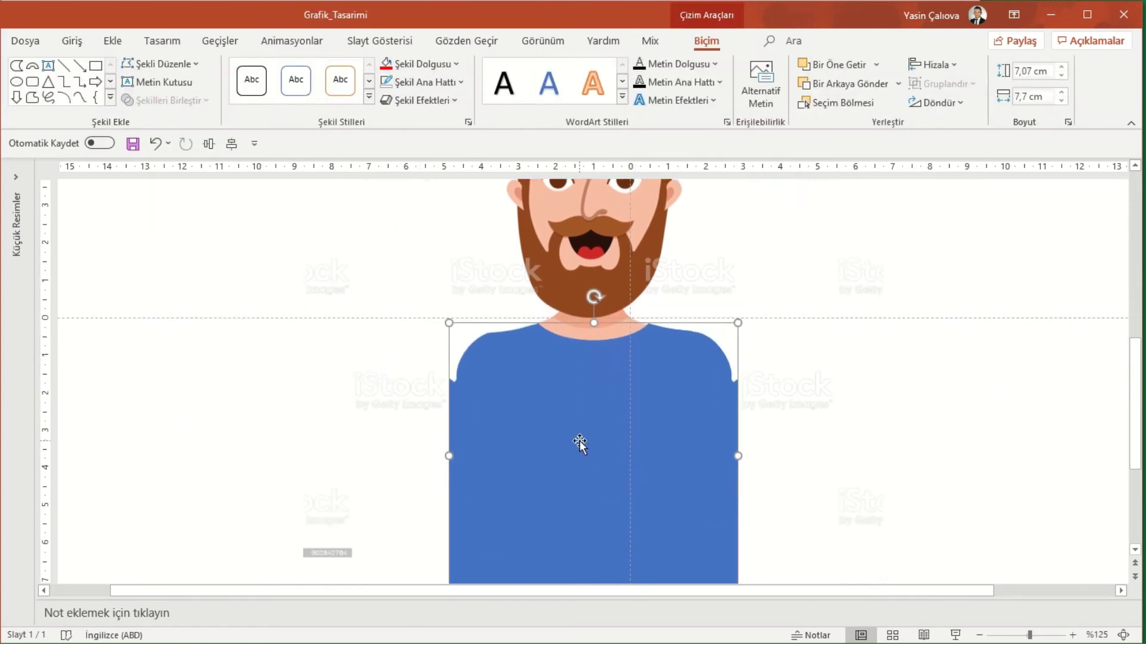
pyautogui.moveTo(581, 443)
pyautogui.mouseDown()
pyautogui.moveTo(606, 436)
pyautogui.moveTo(577, 456)
pyautogui.mouseUp()
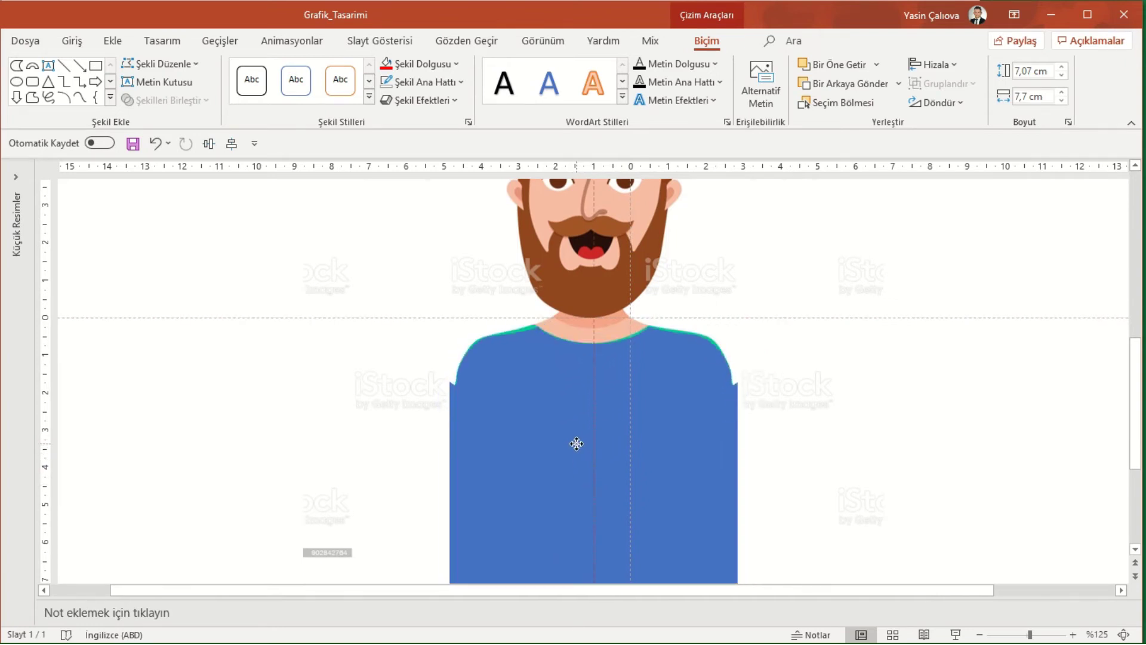
pyautogui.moveTo(578, 455); pyautogui.dragTo(576, 443)
pyautogui.click(111, 42)
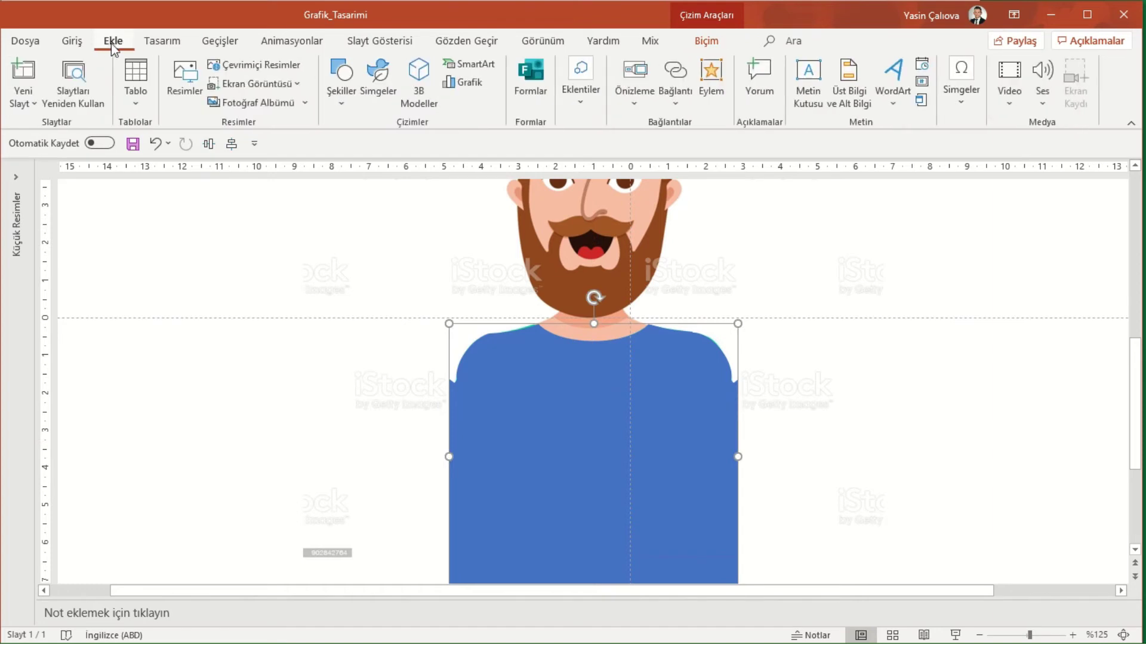
pyautogui.click(342, 84)
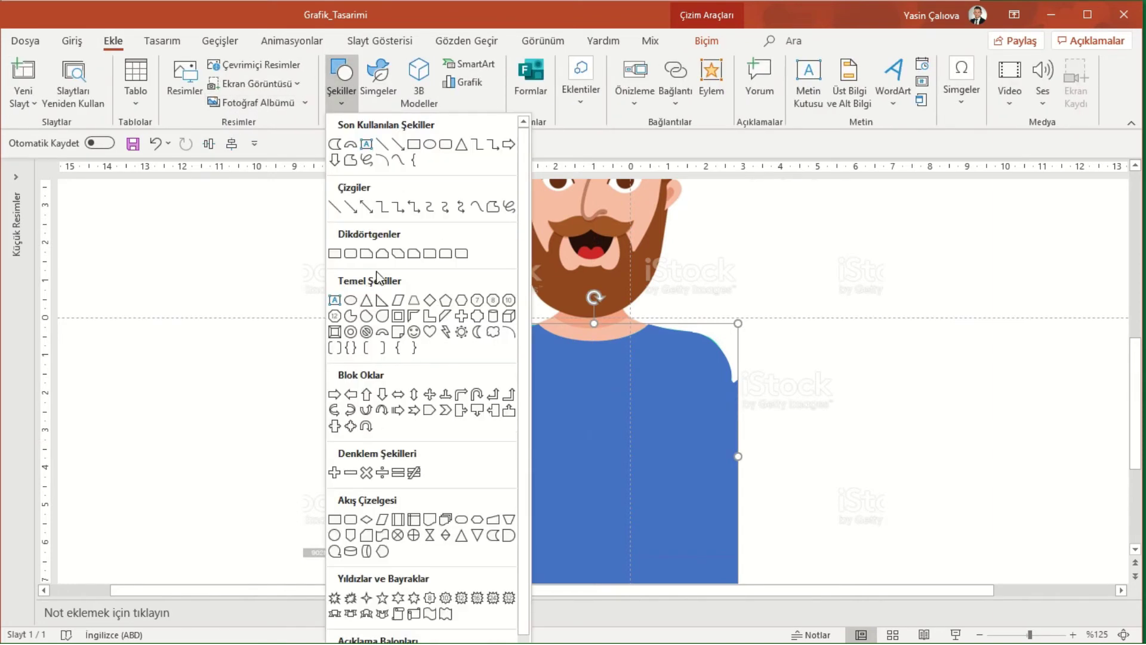
# Step: Draw a red arc, stand it vertically and place it along the shirt's right side
pyautogui.click(380, 347)
pyautogui.moveTo(859, 324)
pyautogui.mouseDown()
pyautogui.moveTo(785, 375)
pyautogui.moveTo(636, 387)
pyautogui.mouseUp()
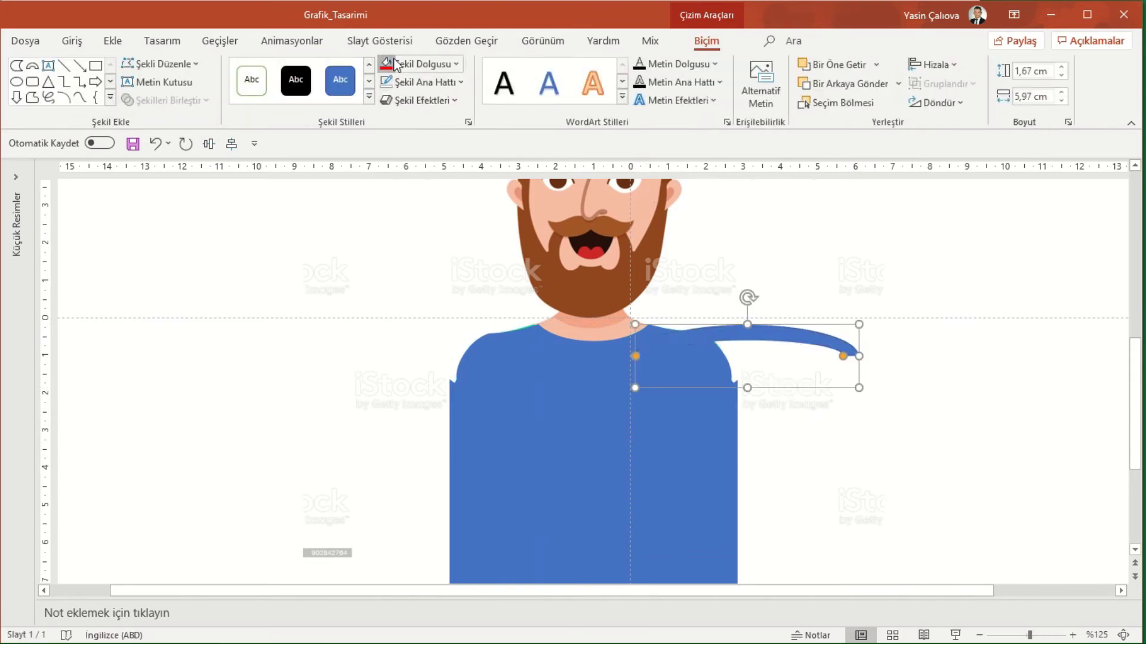
pyautogui.click(387, 64)
pyautogui.moveTo(748, 297); pyautogui.dragTo(806, 358)
pyautogui.click(626, 524)
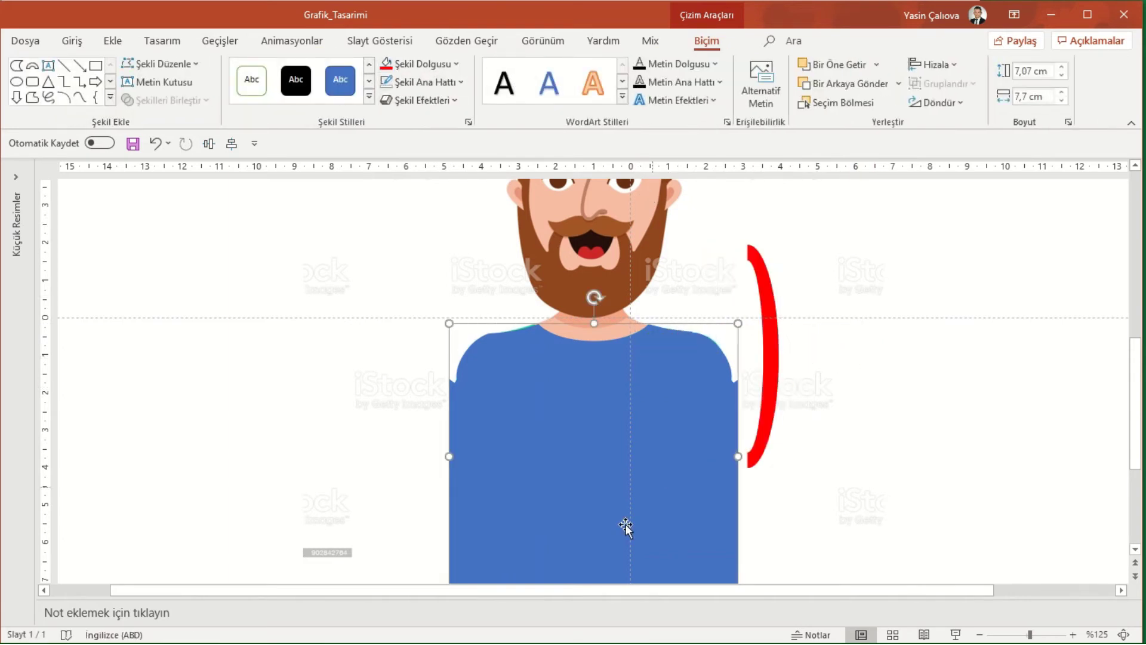
pyautogui.moveTo(707, 461); pyautogui.dragTo(580, 463)
pyautogui.moveTo(769, 343)
pyautogui.mouseDown()
pyautogui.moveTo(745, 422)
pyautogui.moveTo(782, 439)
pyautogui.mouseUp()
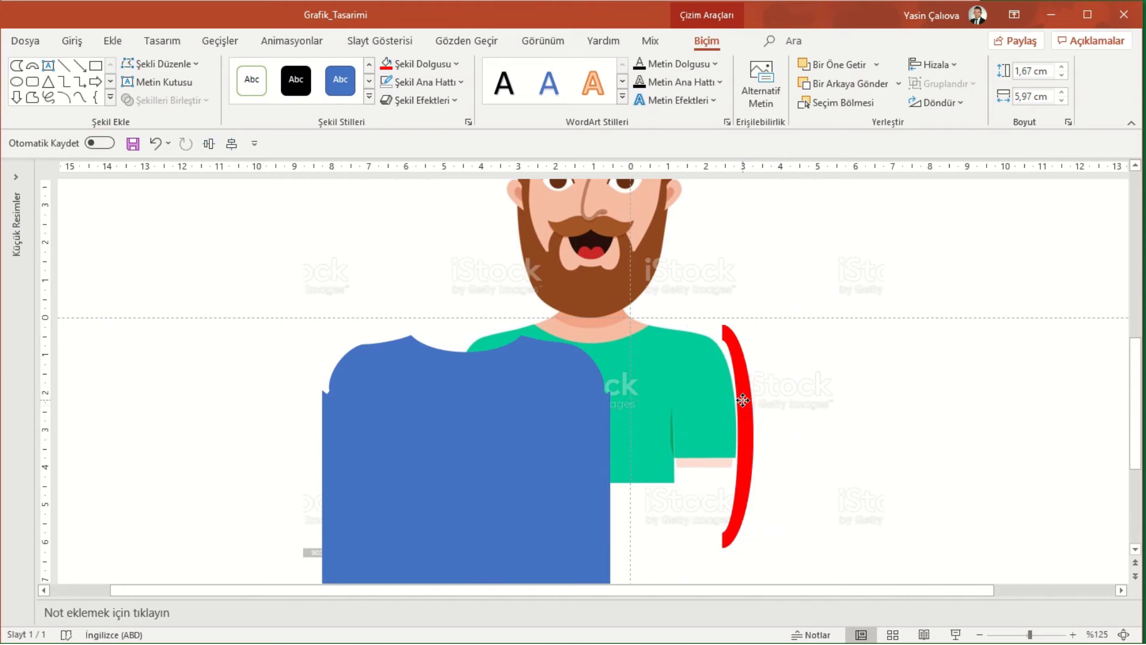
pyautogui.moveTo(743, 406); pyautogui.dragTo(750, 408)
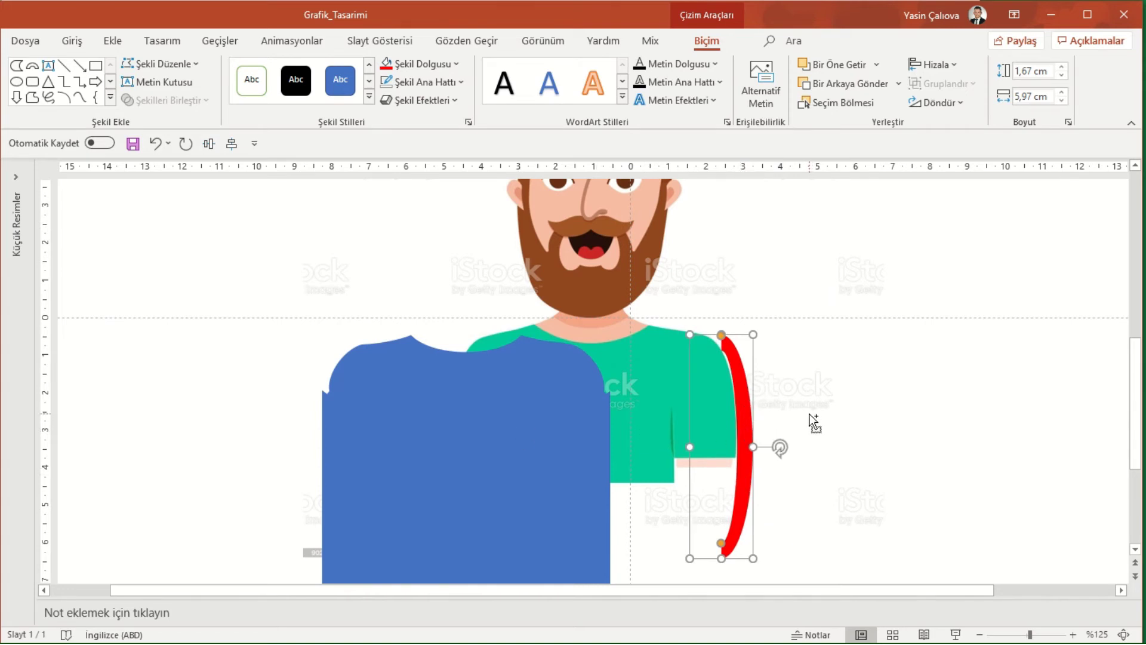
# Step: Paste a copy of the arc, flip it horizontally onto the left side, and restore the shirt
pyautogui.hotkey('ctrl', 'v')
pyautogui.moveTo(514, 418); pyautogui.dragTo(593, 561)
pyautogui.click(732, 461)
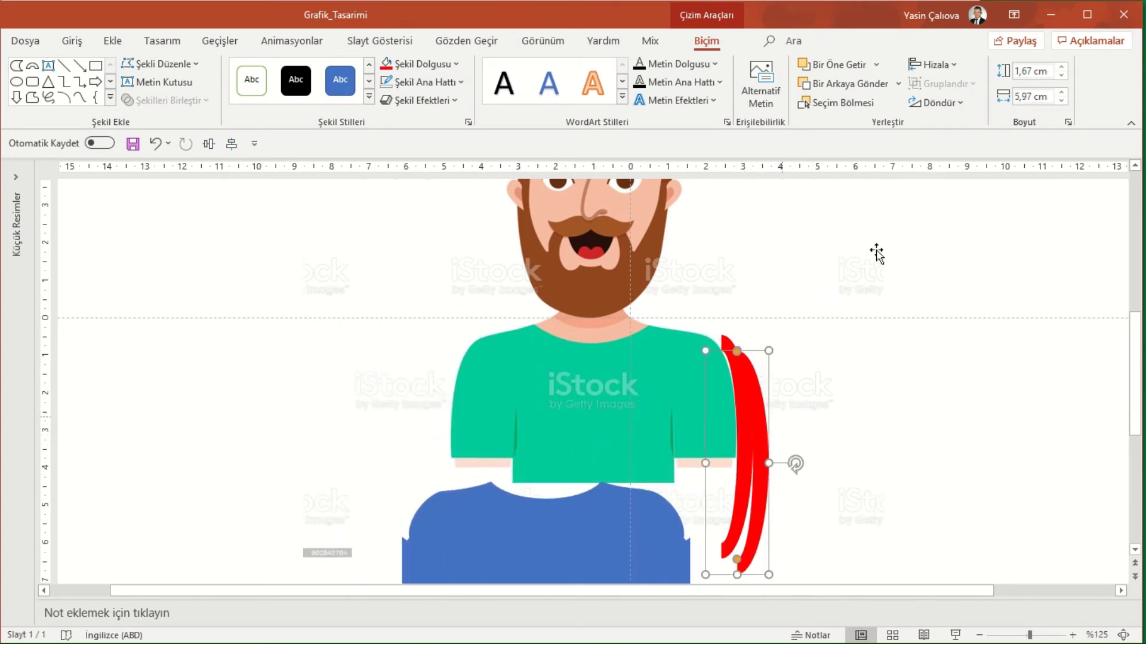
pyautogui.click(946, 102)
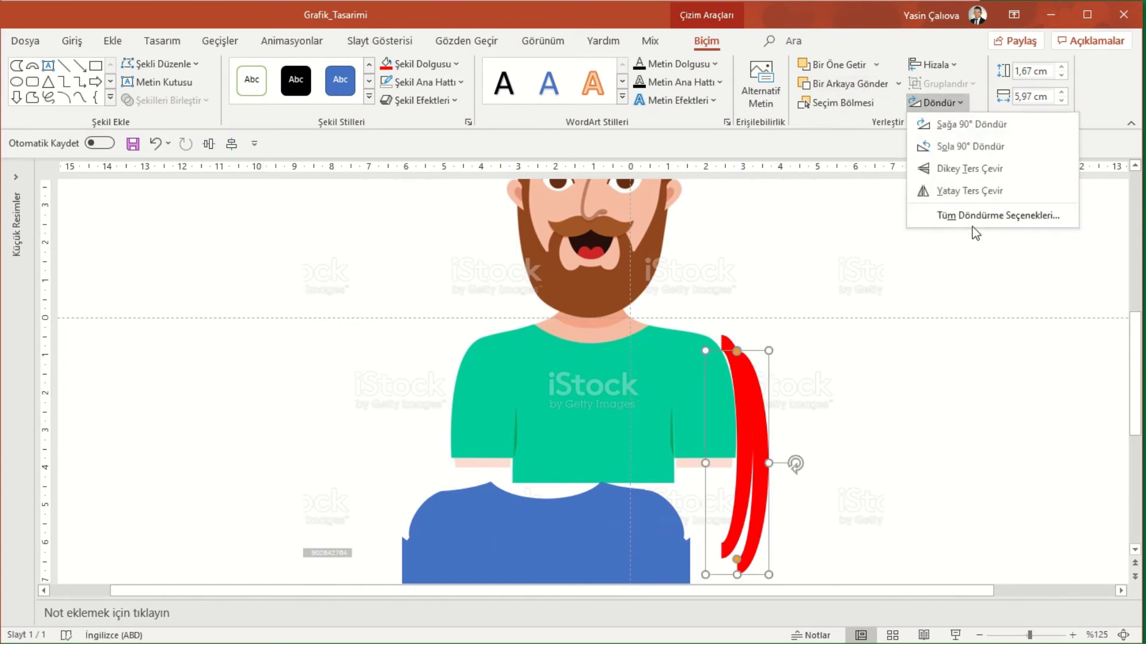
pyautogui.click(977, 192)
pyautogui.moveTo(714, 418); pyautogui.dragTo(445, 422)
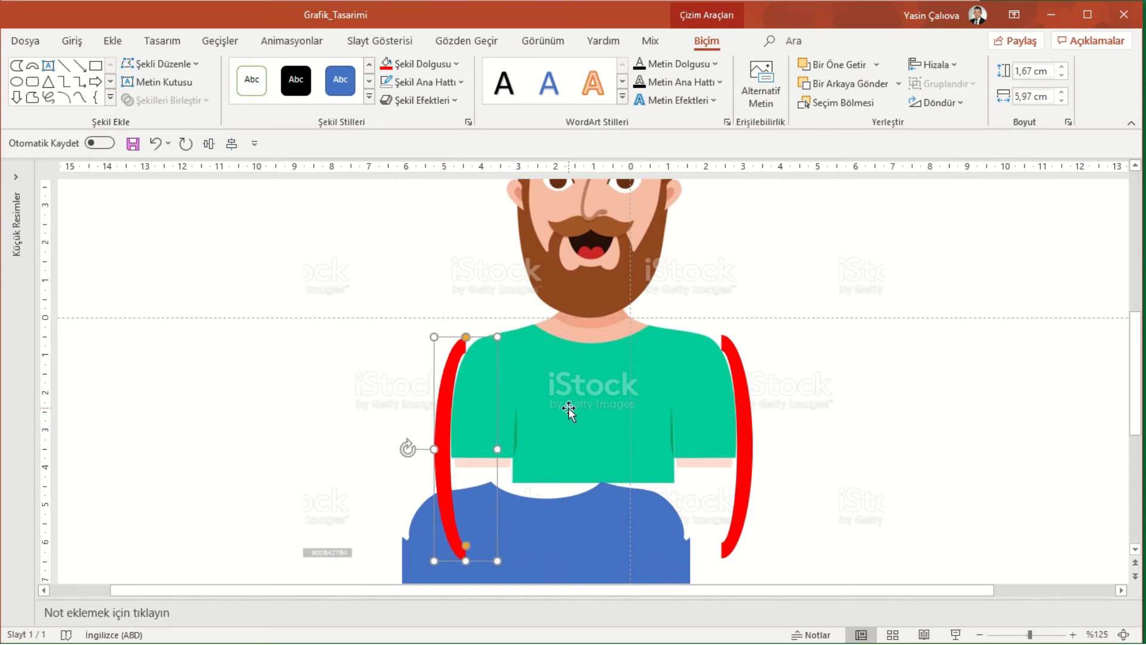
pyautogui.moveTo(589, 537)
pyautogui.mouseDown()
pyautogui.moveTo(636, 396)
pyautogui.moveTo(623, 394)
pyautogui.mouseUp()
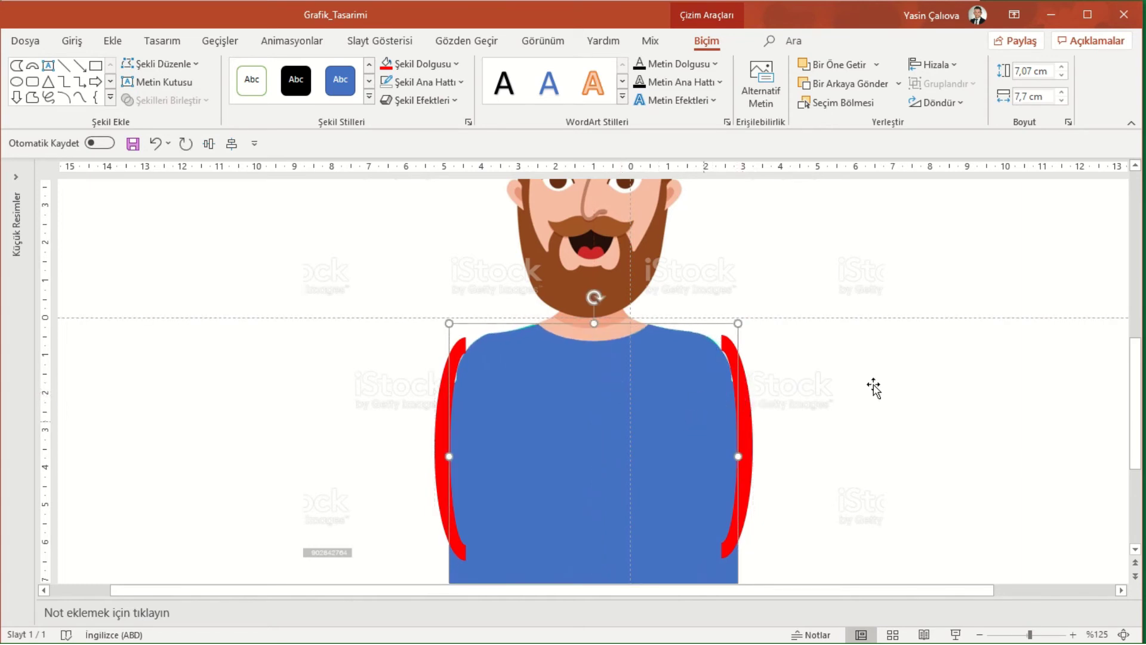
# Step: Subtract the left and right red arcs from the blue shirt
pyautogui.keyDown('shift'); pyautogui.click(755, 410); pyautogui.keyUp('shift')
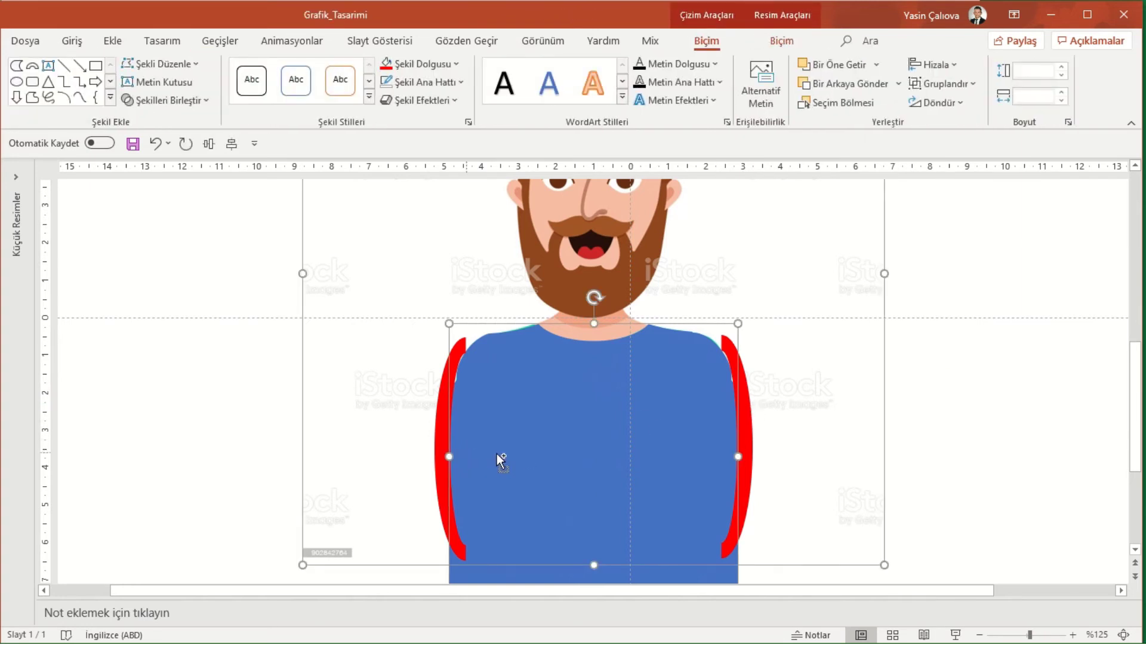
pyautogui.keyDown('shift'); pyautogui.click(809, 397); pyautogui.keyUp('shift')
pyautogui.keyDown('shift'); pyautogui.click(739, 406); pyautogui.keyUp('shift')
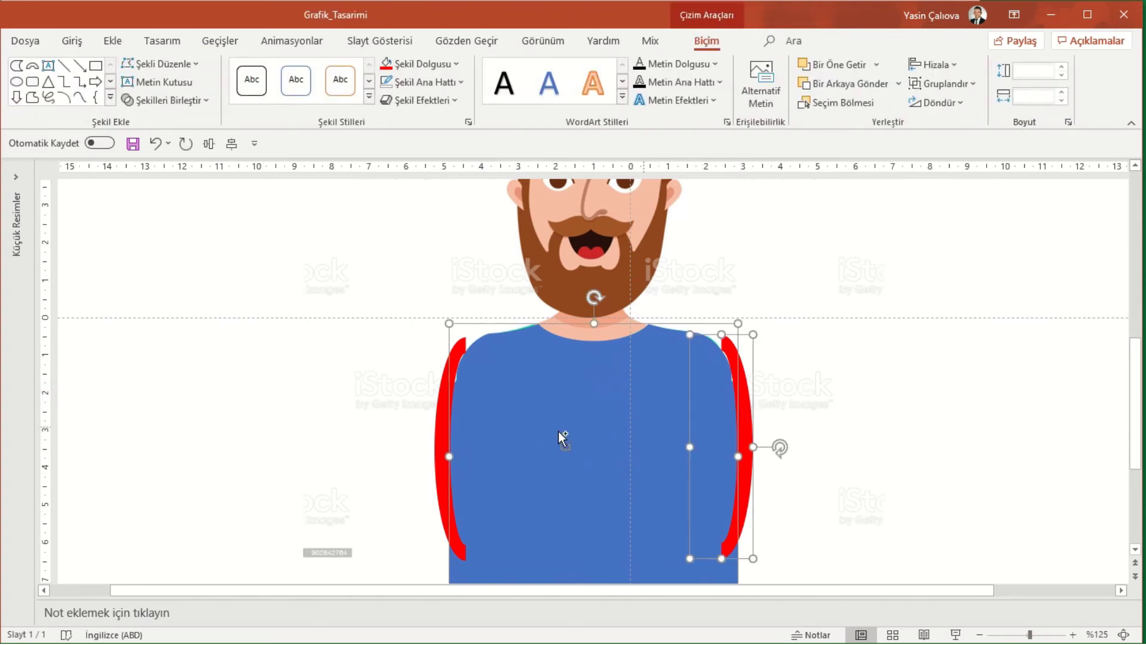
pyautogui.keyDown('shift'); pyautogui.click(442, 418); pyautogui.keyUp('shift')
pyautogui.click(145, 99)
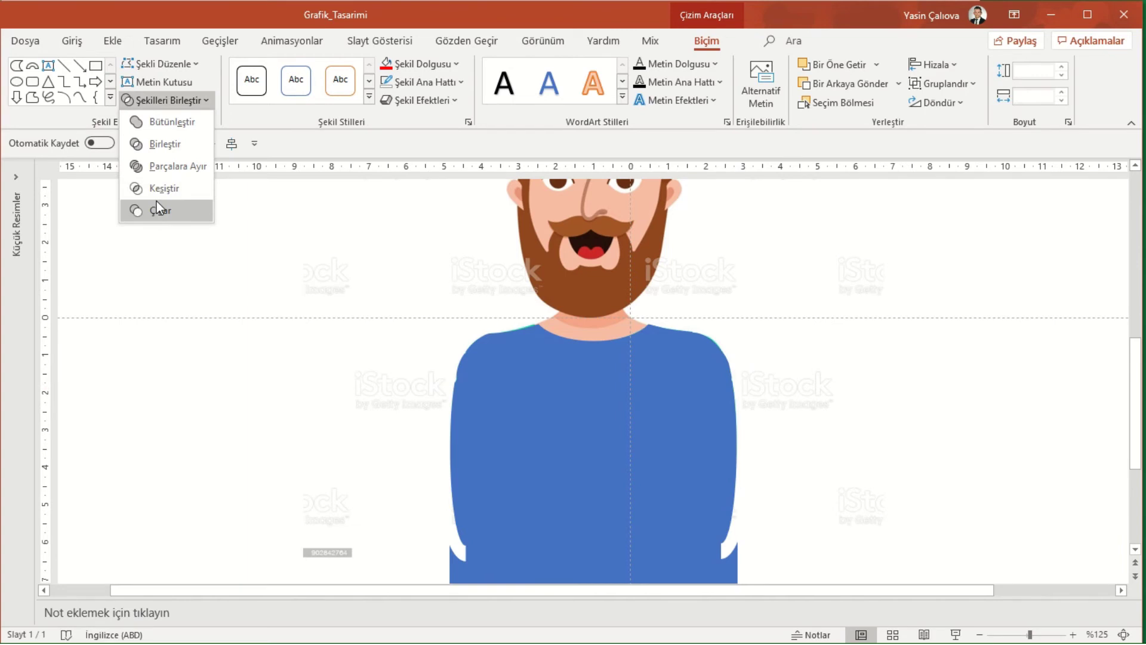
pyautogui.click(158, 209)
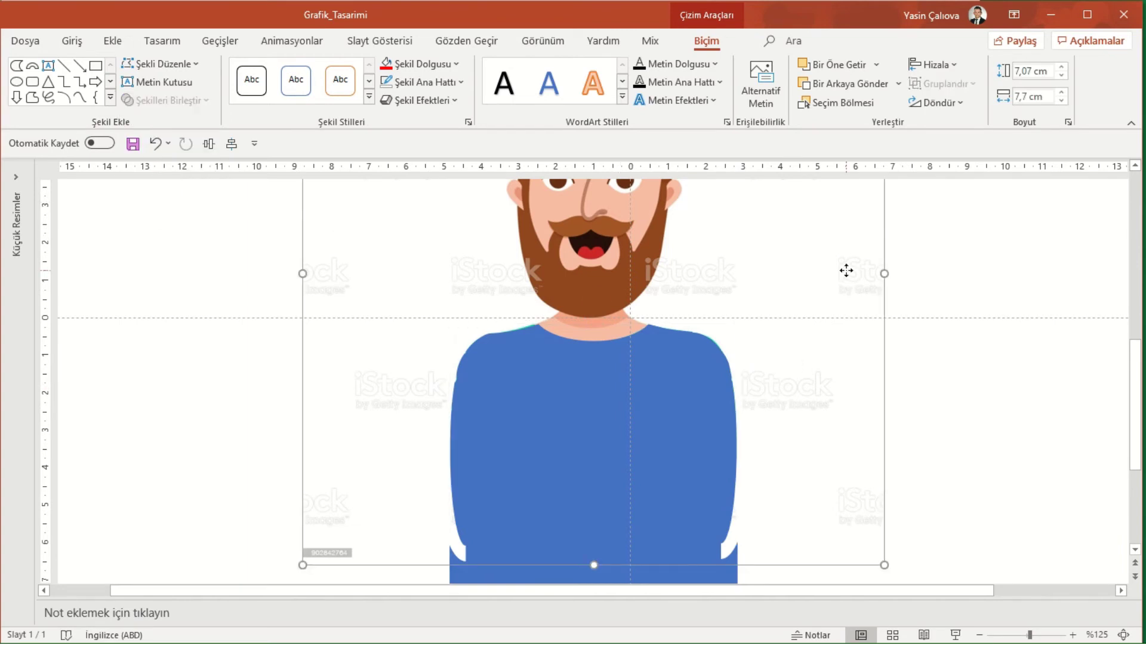
pyautogui.click(856, 385)
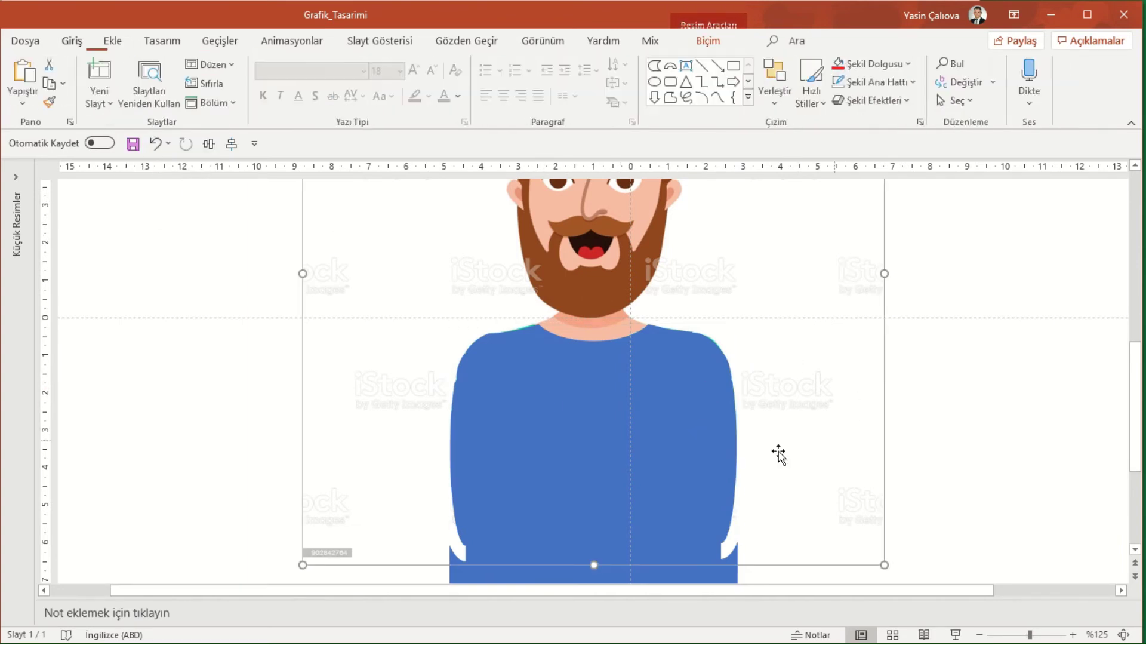
# Step: Move the finished blue shirt to the right of the character
pyautogui.click(607, 440)
pyautogui.click(706, 41)
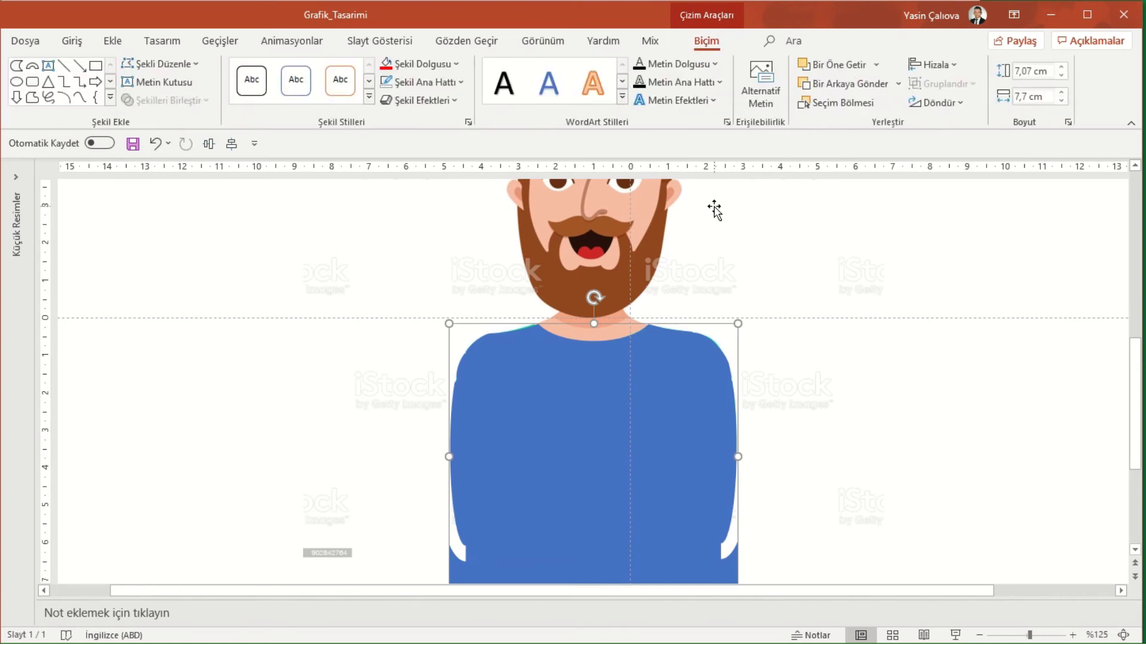
pyautogui.moveTo(531, 470); pyautogui.dragTo(612, 547)
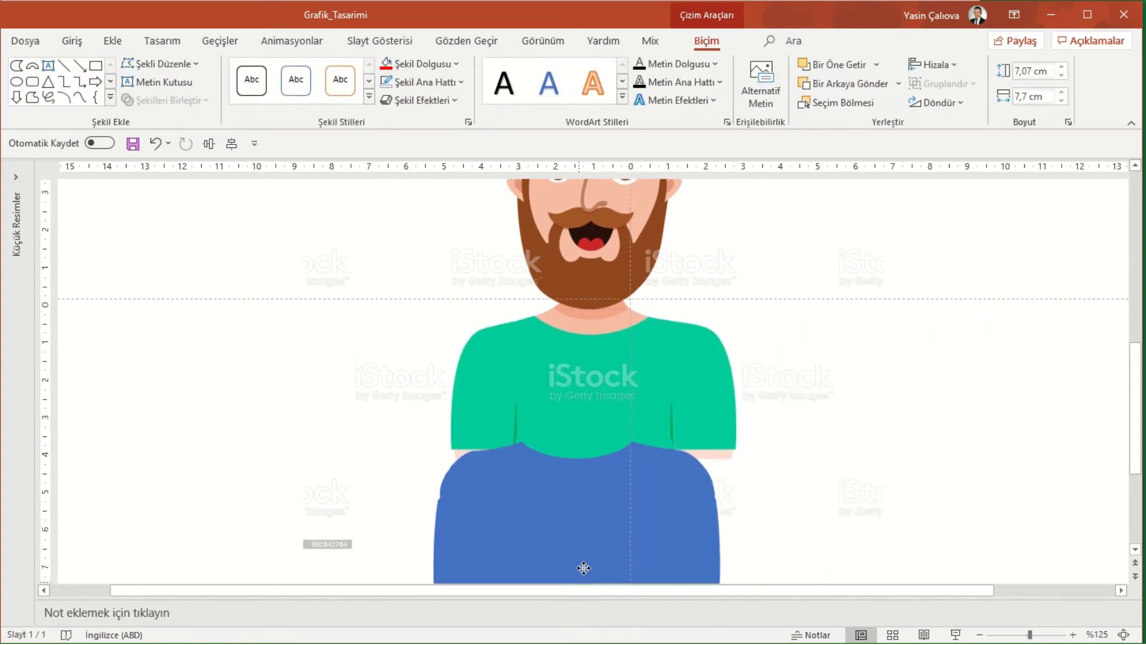
pyautogui.moveTo(593, 589); pyautogui.dragTo(832, 409)
pyautogui.click(72, 41)
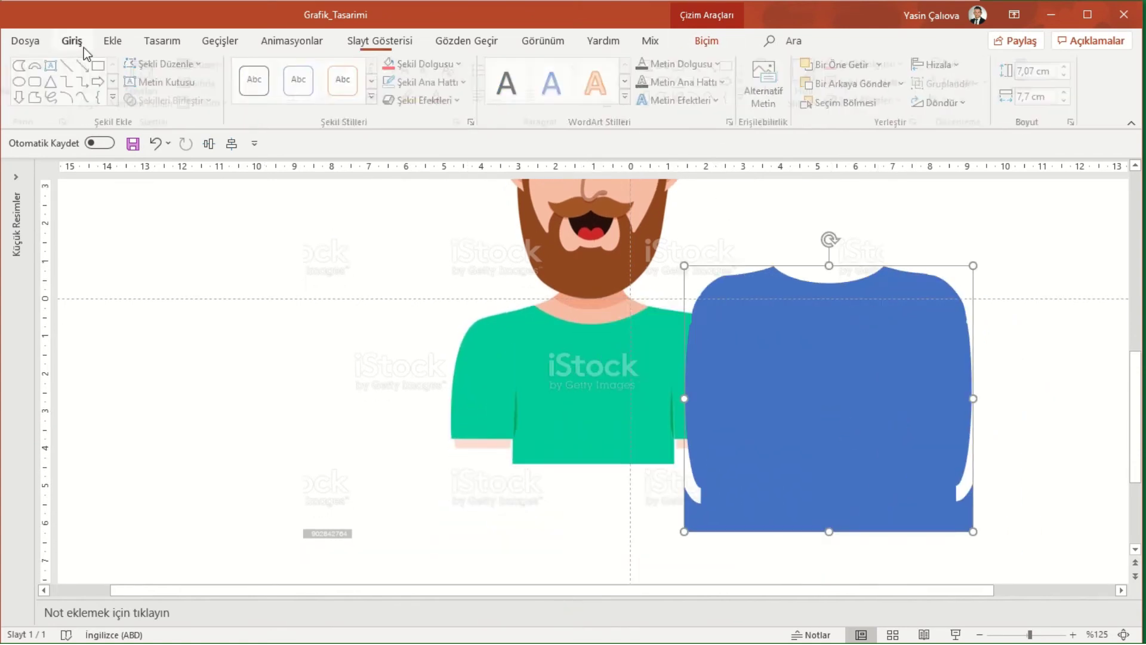
# Step: Draw a red rectangle and place it at the shirt's lower left
pyautogui.click(113, 41)
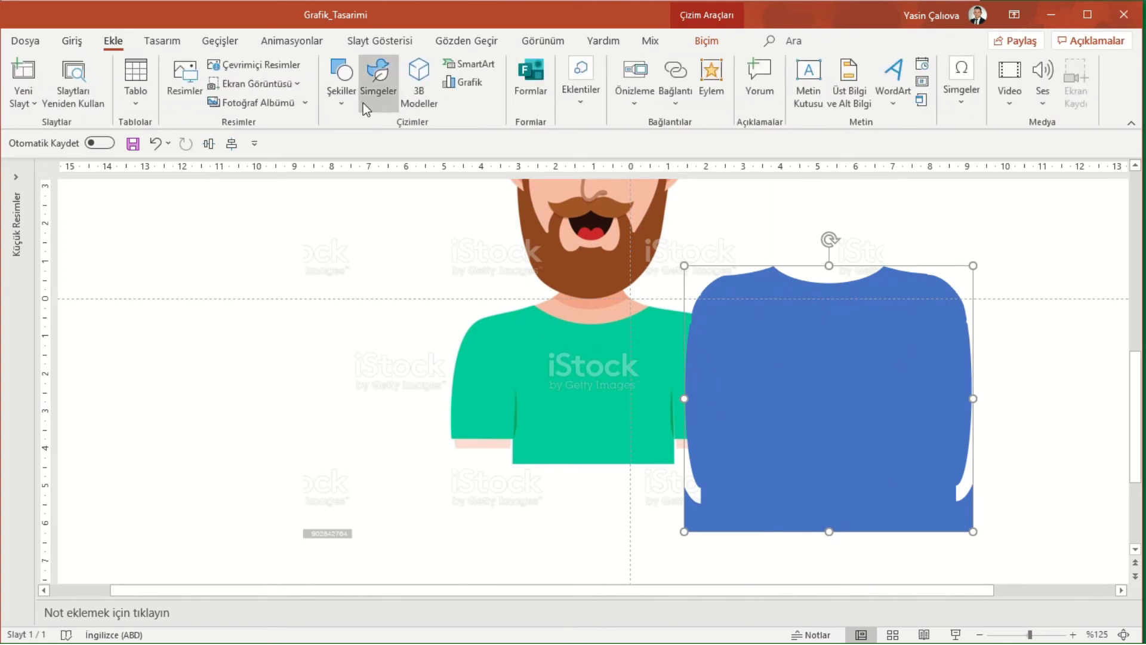
pyautogui.click(342, 81)
pyautogui.click(394, 150)
pyautogui.moveTo(403, 445)
pyautogui.mouseDown()
pyautogui.moveTo(556, 481)
pyautogui.moveTo(557, 493)
pyautogui.mouseUp()
pyautogui.click(388, 66)
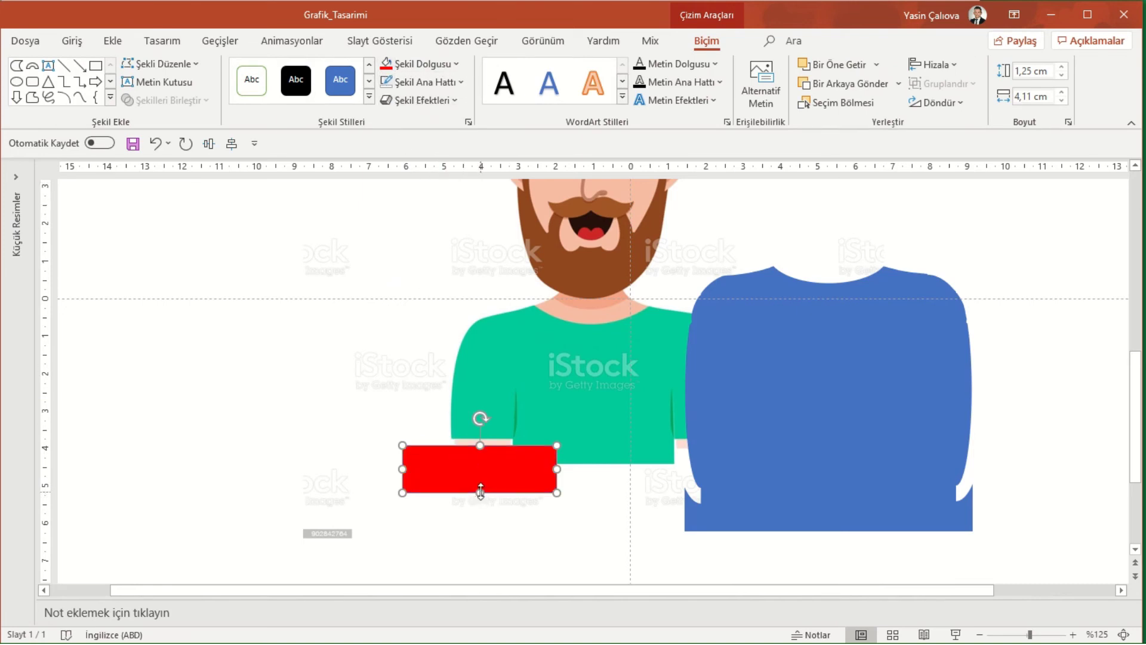
pyautogui.moveTo(480, 495); pyautogui.dragTo(475, 567)
pyautogui.moveTo(476, 497)
pyautogui.mouseDown()
pyautogui.moveTo(431, 491)
pyautogui.moveTo(593, 477)
pyautogui.mouseUp()
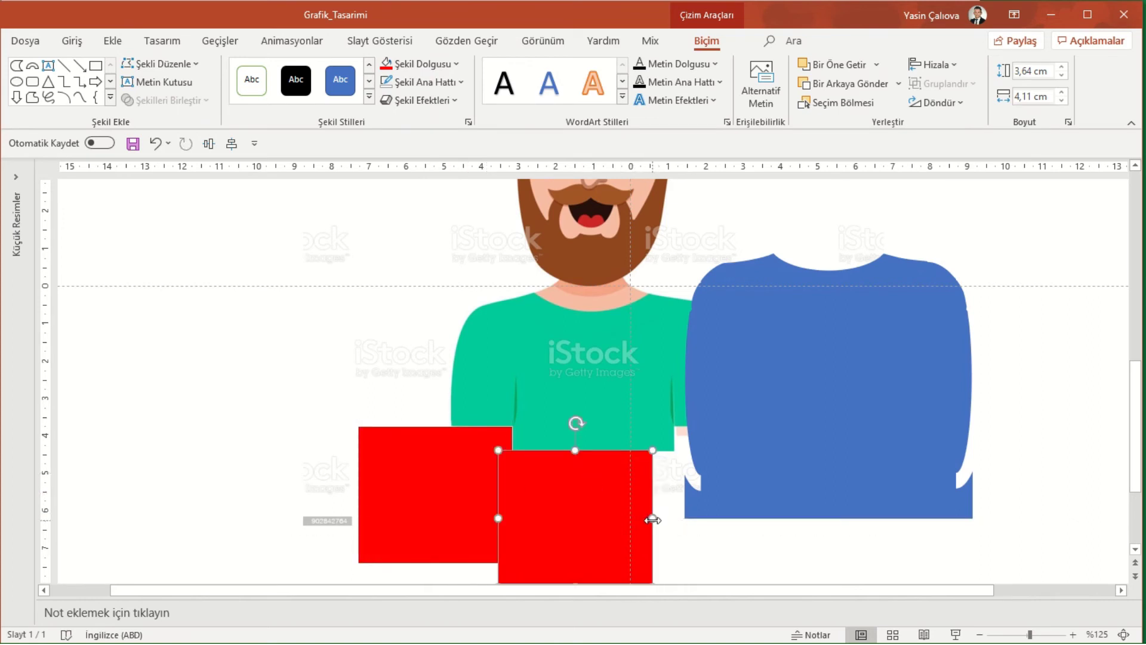
# Step: Widen a second red rectangle, paste a copy on the right side, and move the shirt over the torso
pyautogui.moveTo(653, 519); pyautogui.dragTo(691, 519)
pyautogui.moveTo(803, 387); pyautogui.dragTo(1033, 401)
pyautogui.click(687, 518)
pyautogui.hotkey('ctrl', 'c')
pyautogui.hotkey('ctrl', 'v')
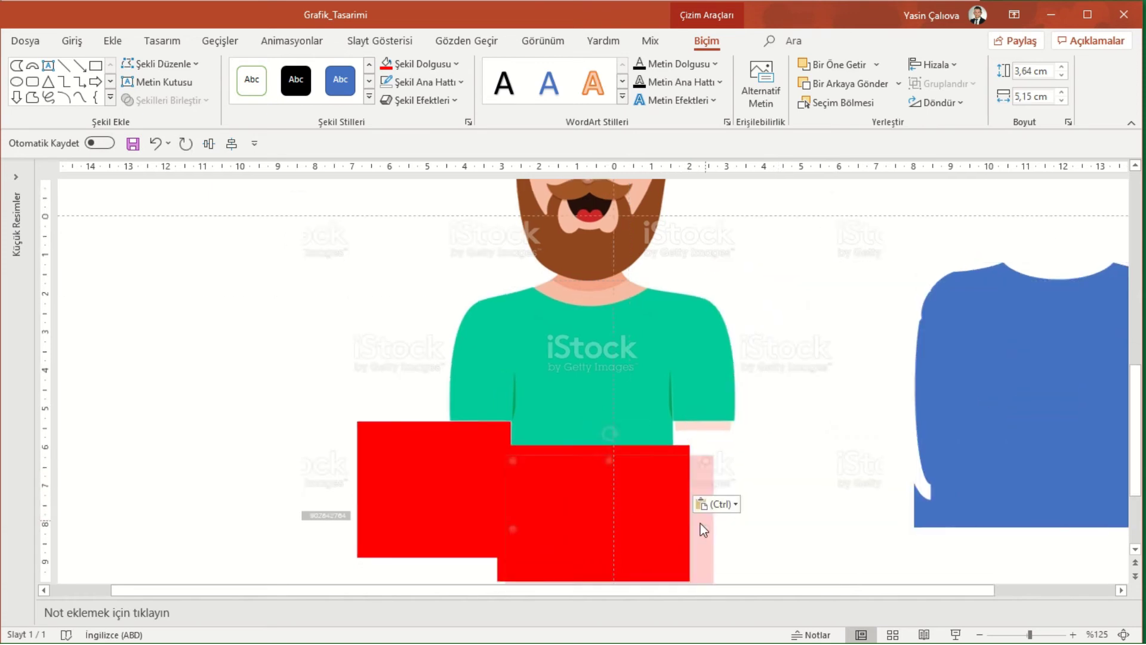
pyautogui.moveTo(700, 524); pyautogui.dragTo(768, 431)
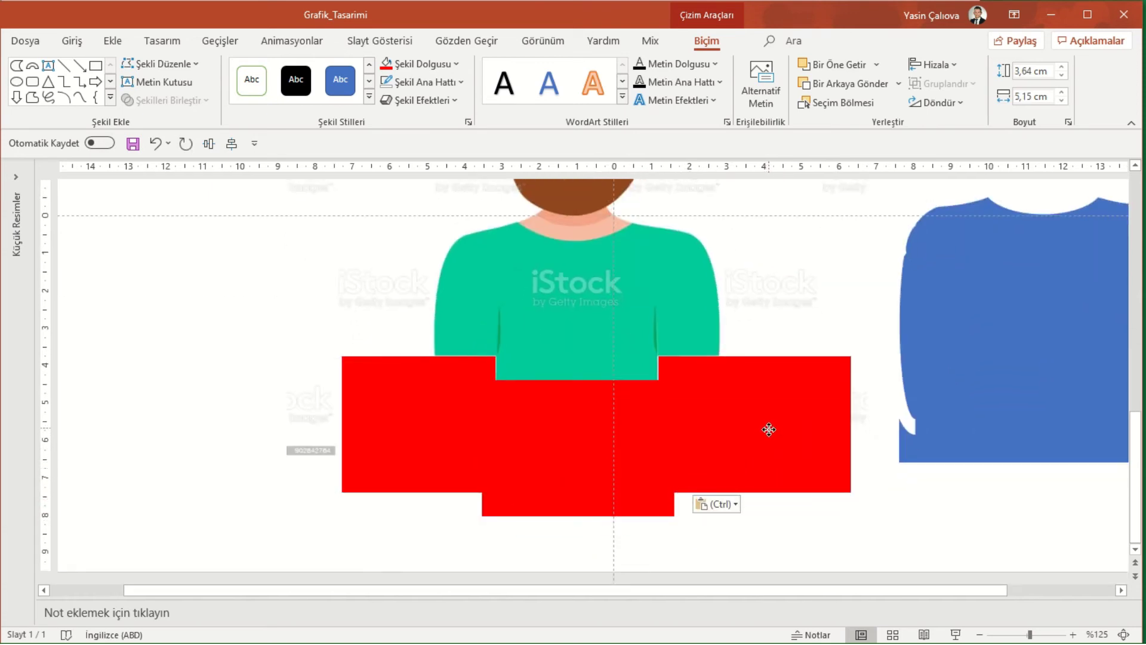
pyautogui.moveTo(1044, 280)
pyautogui.mouseDown()
pyautogui.moveTo(587, 298)
pyautogui.moveTo(574, 289)
pyautogui.mouseUp()
# Step: Subtract the right, bottom and left red rectangles from the blue shirt
pyautogui.click(803, 424)
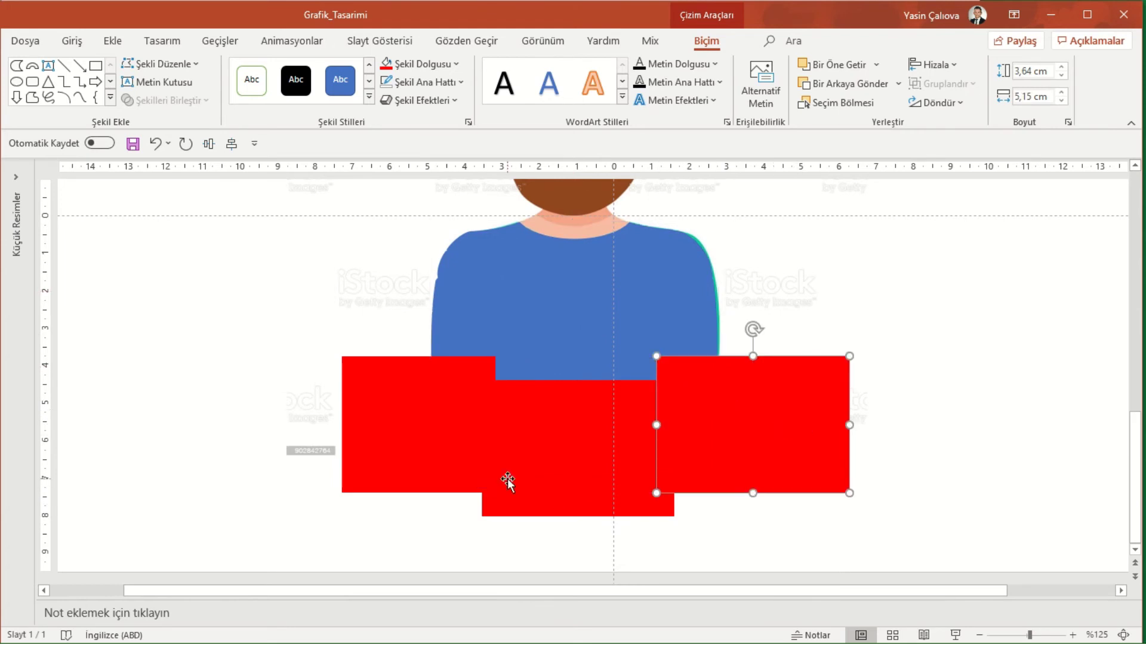
pyautogui.click(638, 359)
pyautogui.keyDown('shift'); pyautogui.click(815, 430); pyautogui.keyUp('shift')
pyautogui.keyDown('shift'); pyautogui.click(602, 511); pyautogui.keyUp('shift')
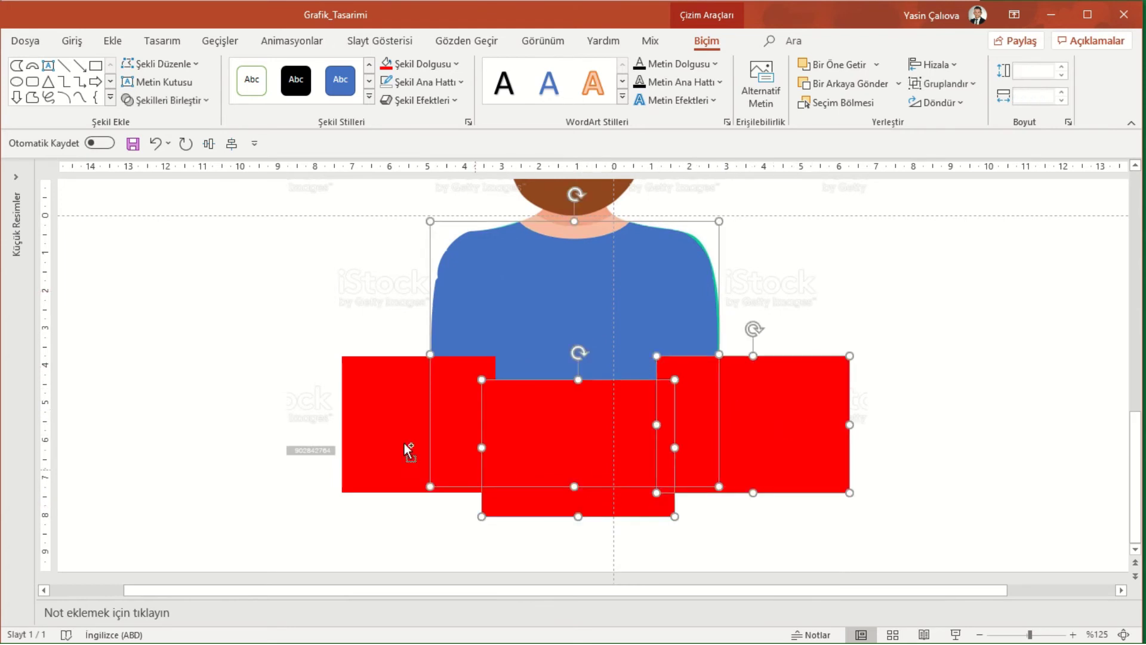
pyautogui.keyDown('shift'); pyautogui.click(404, 443); pyautogui.keyUp('shift')
pyautogui.click(167, 100)
pyautogui.click(168, 218)
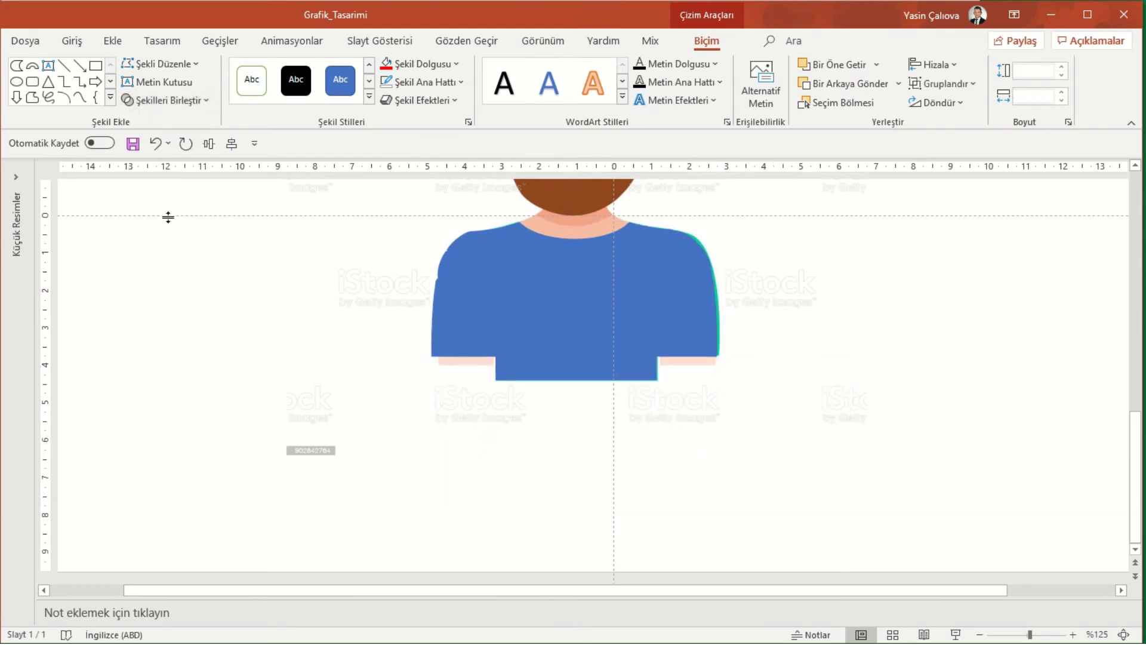
pyautogui.click(968, 416)
pyautogui.scroll(1, 917, 457)
# Step: Drag the blue T-shirt off the green shirt to the upper right, beside the cartoon man
pyautogui.moveTo(607, 366); pyautogui.dragTo(896, 384)
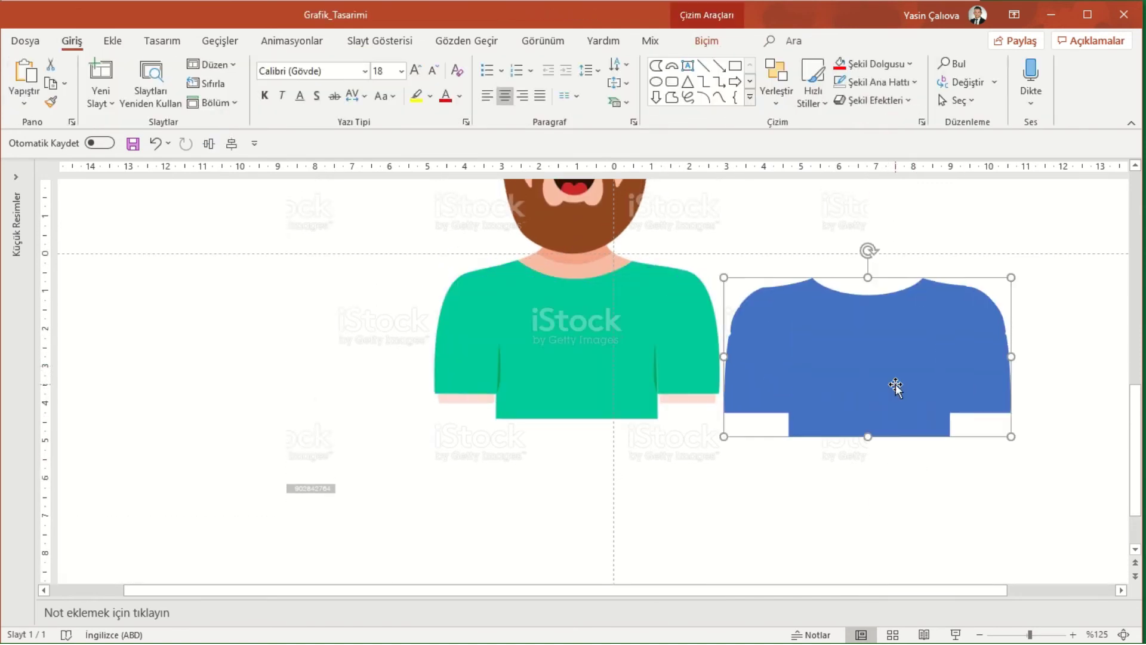
pyautogui.keyDown('ctrl'); pyautogui.scroll(-5, 897, 385); pyautogui.keyUp('ctrl')
pyautogui.moveTo(771, 461); pyautogui.dragTo(887, 356)
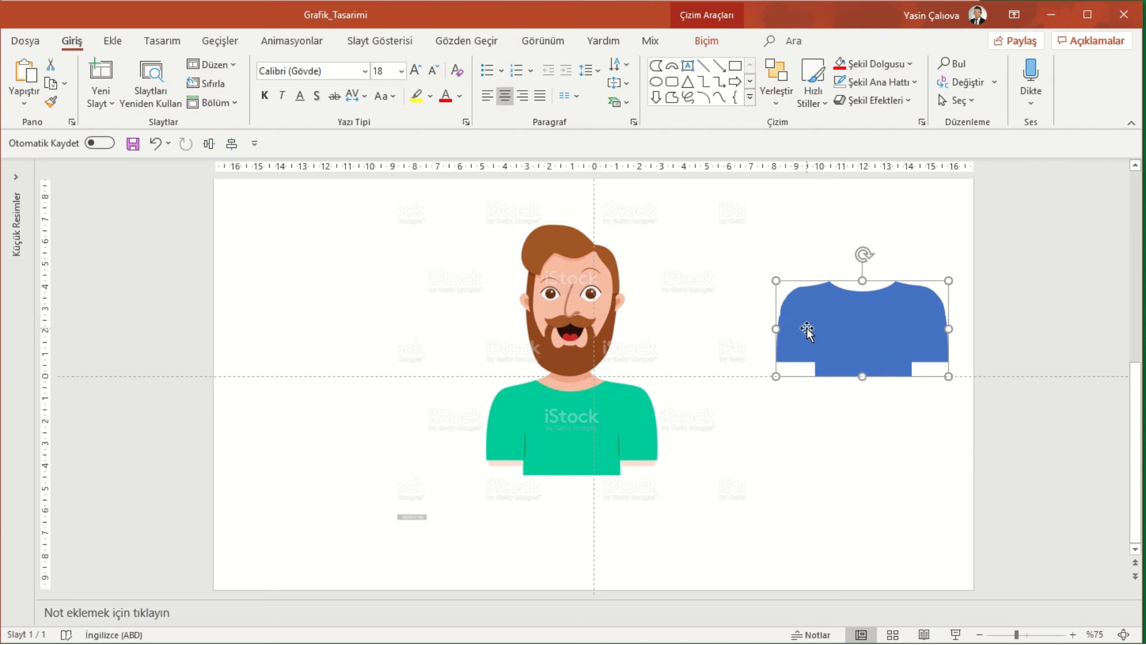
pyautogui.click(120, 41)
# Step: Draw a red-filled oval circle on the left of the slide
pyautogui.click(341, 81)
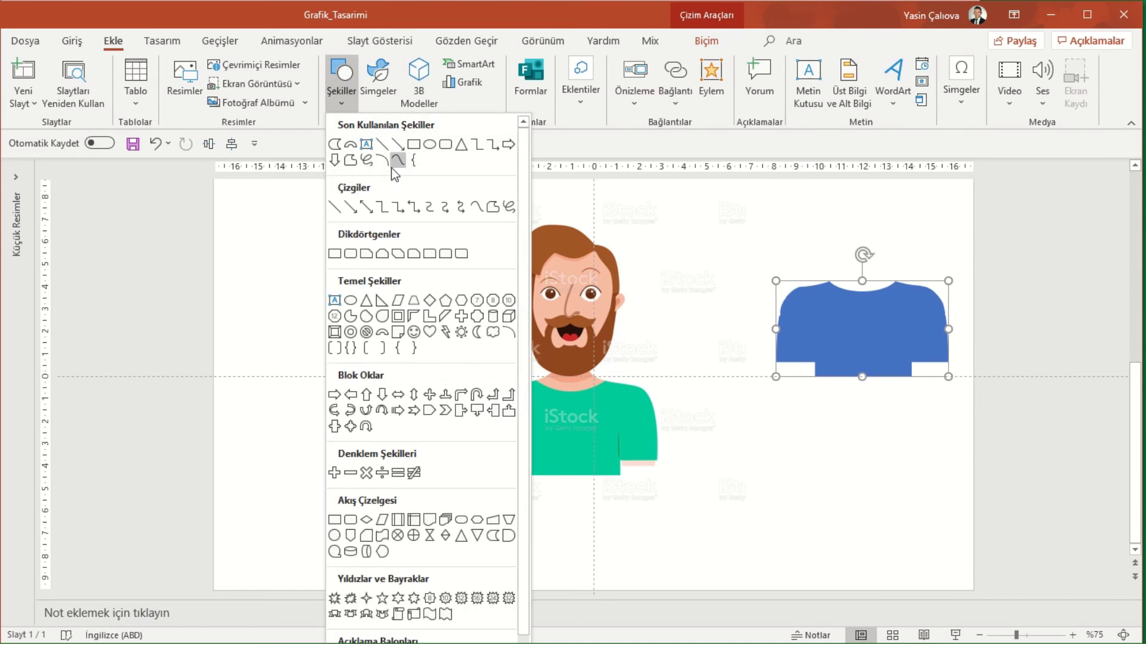
pyautogui.click(429, 146)
pyautogui.moveTo(281, 332); pyautogui.dragTo(406, 457)
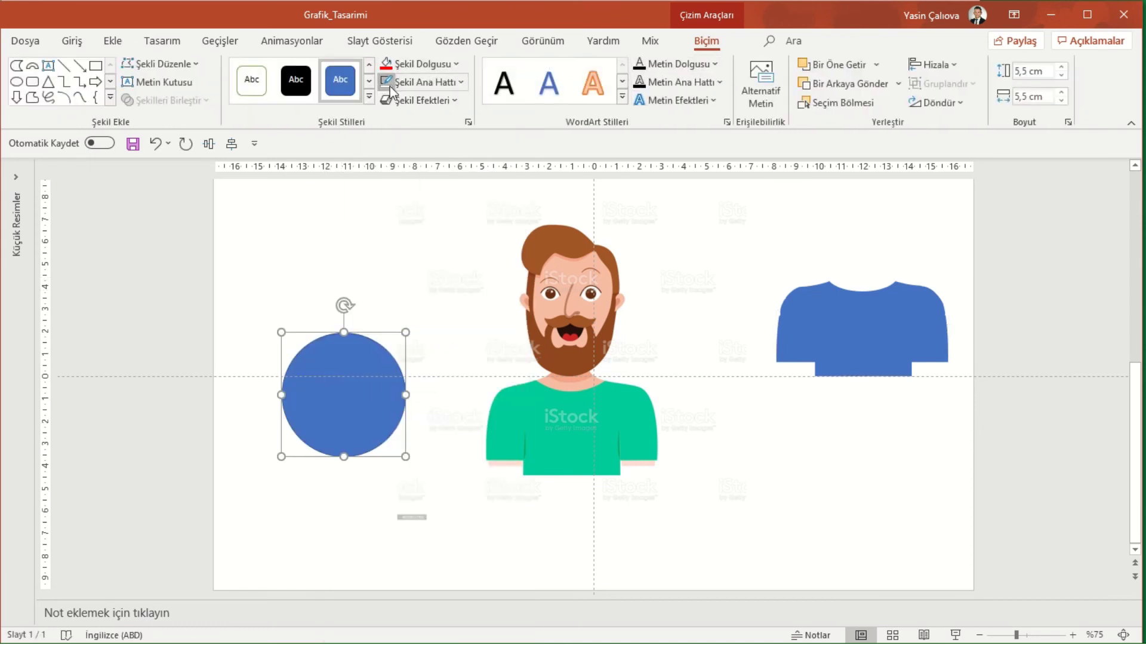
pyautogui.click(387, 63)
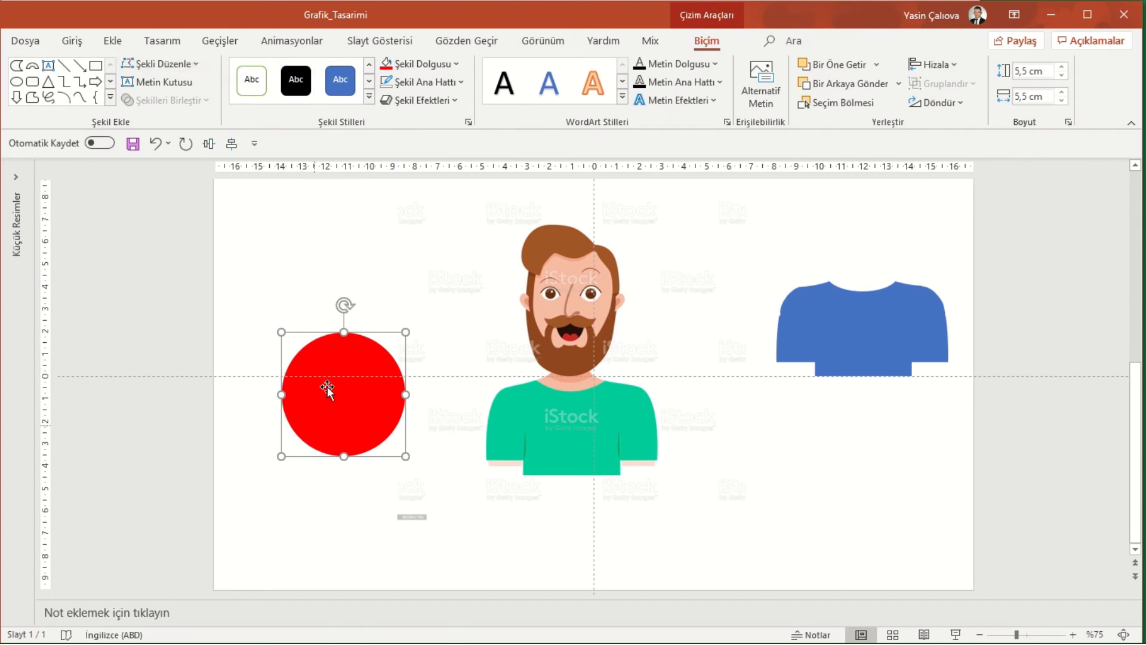
pyautogui.click(288, 222)
# Step: Ctrl-drag two overlapping copies of the circle, recoloured teal and yellow
pyautogui.click(346, 379)
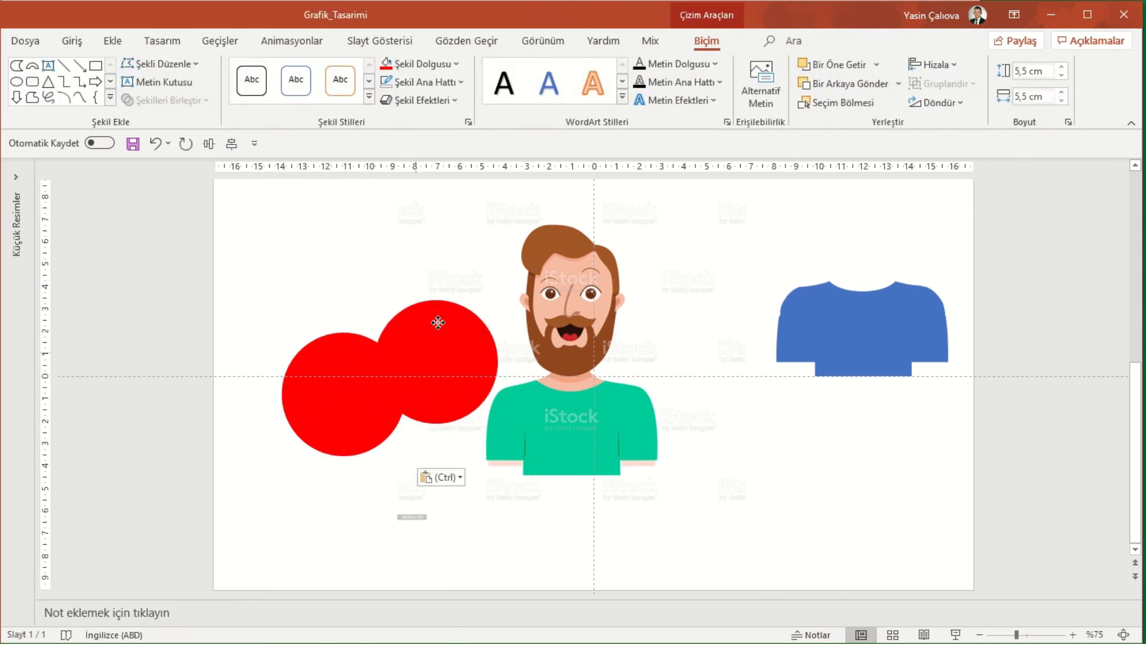
pyautogui.moveTo(370, 379); pyautogui.dragTo(397, 316)
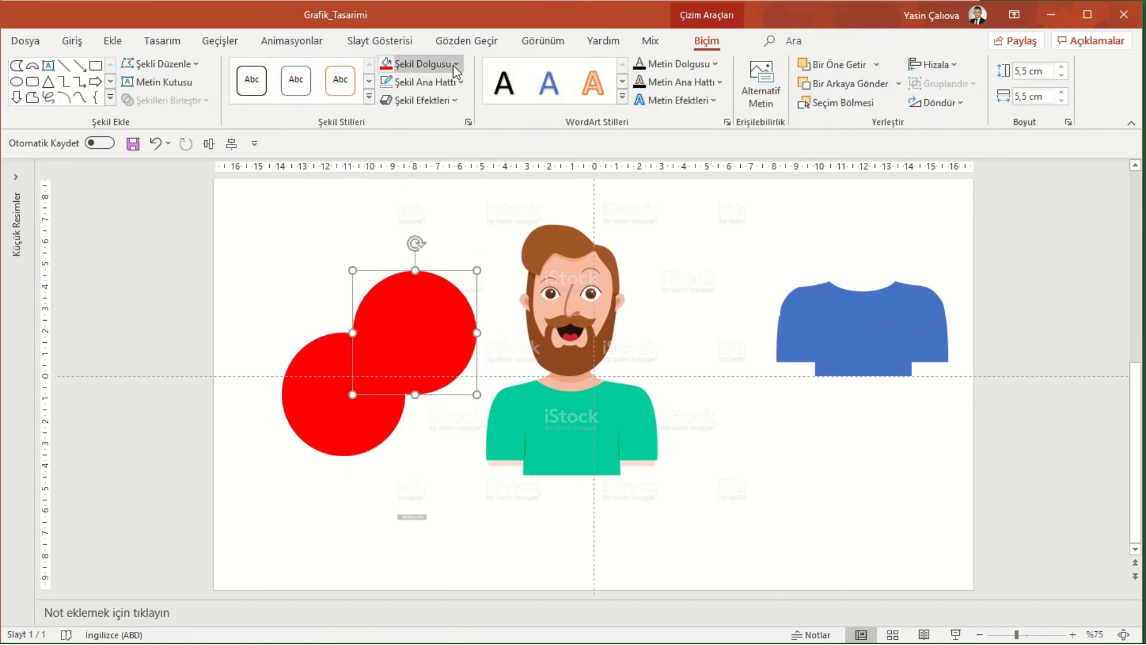
pyautogui.click(424, 63)
pyautogui.click(386, 256)
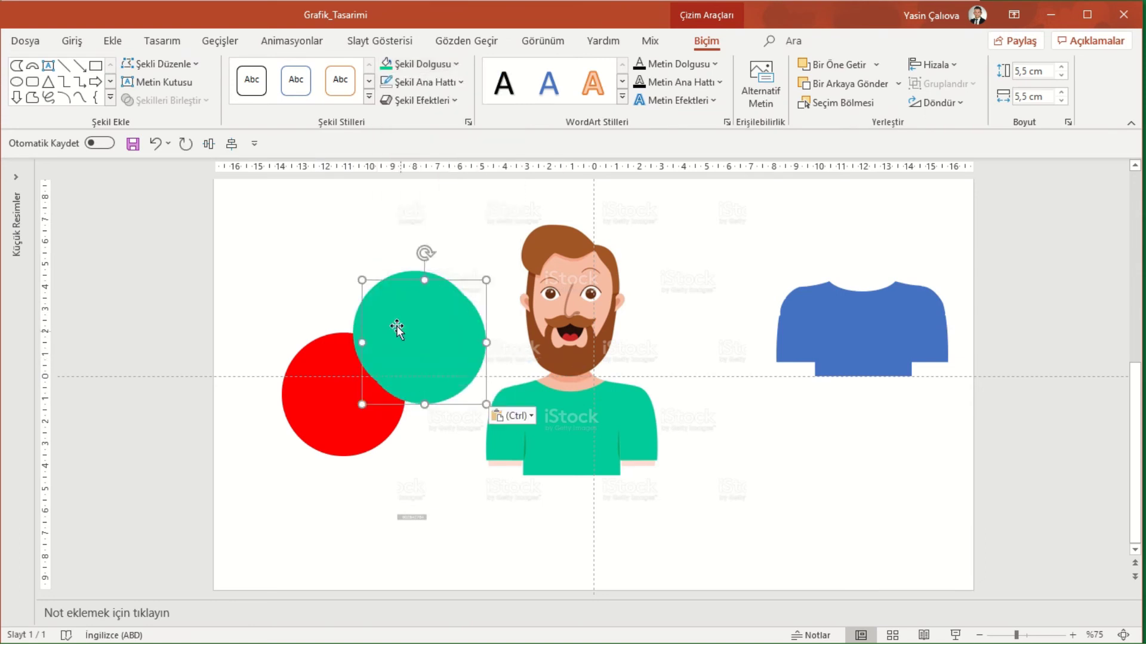
pyautogui.moveTo(391, 316)
pyautogui.mouseDown()
pyautogui.moveTo(404, 436)
pyautogui.moveTo(393, 404)
pyautogui.mouseUp()
pyautogui.click(418, 66)
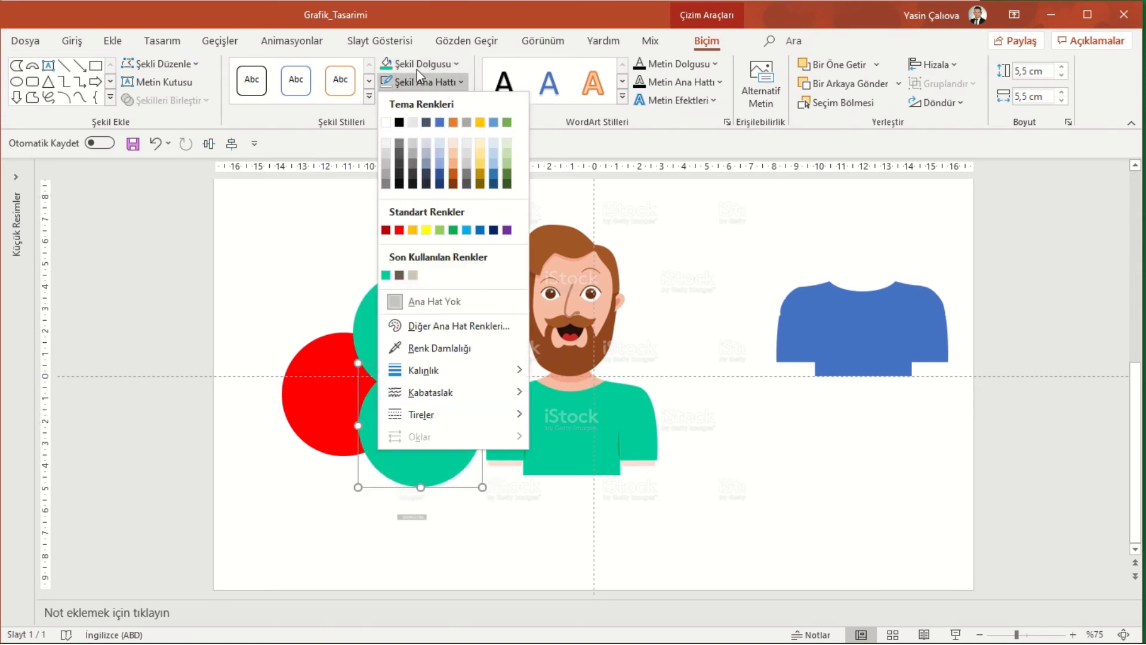
pyautogui.click(426, 211)
pyautogui.click(384, 476)
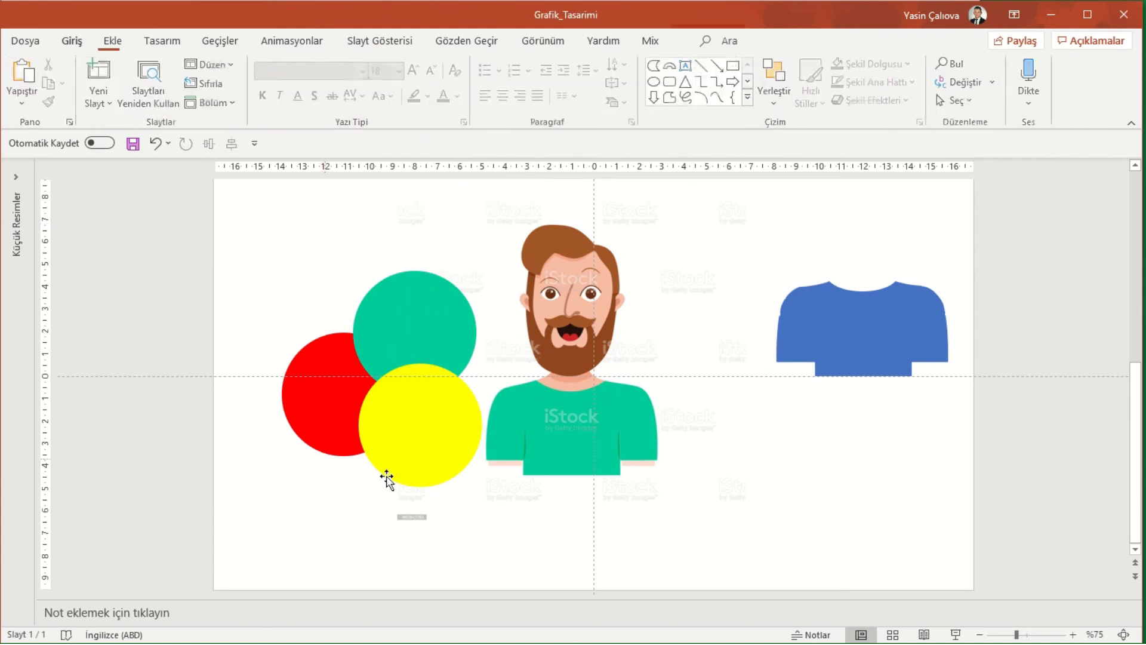
# Step: Select the red, teal and yellow circles together and open Merge Shapes
pyautogui.click(430, 432)
pyautogui.click(322, 394)
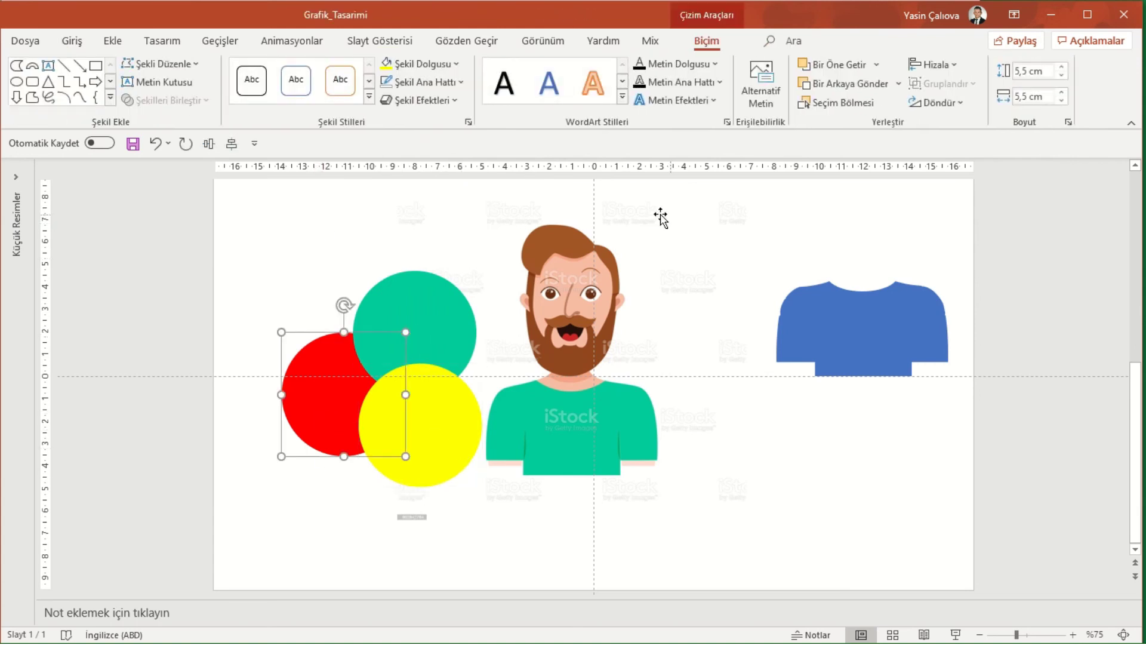
pyautogui.keyDown('shift'); pyautogui.click(446, 320); pyautogui.keyUp('shift')
pyautogui.keyDown('shift'); pyautogui.click(438, 435); pyautogui.keyUp('shift')
pyautogui.click(193, 102)
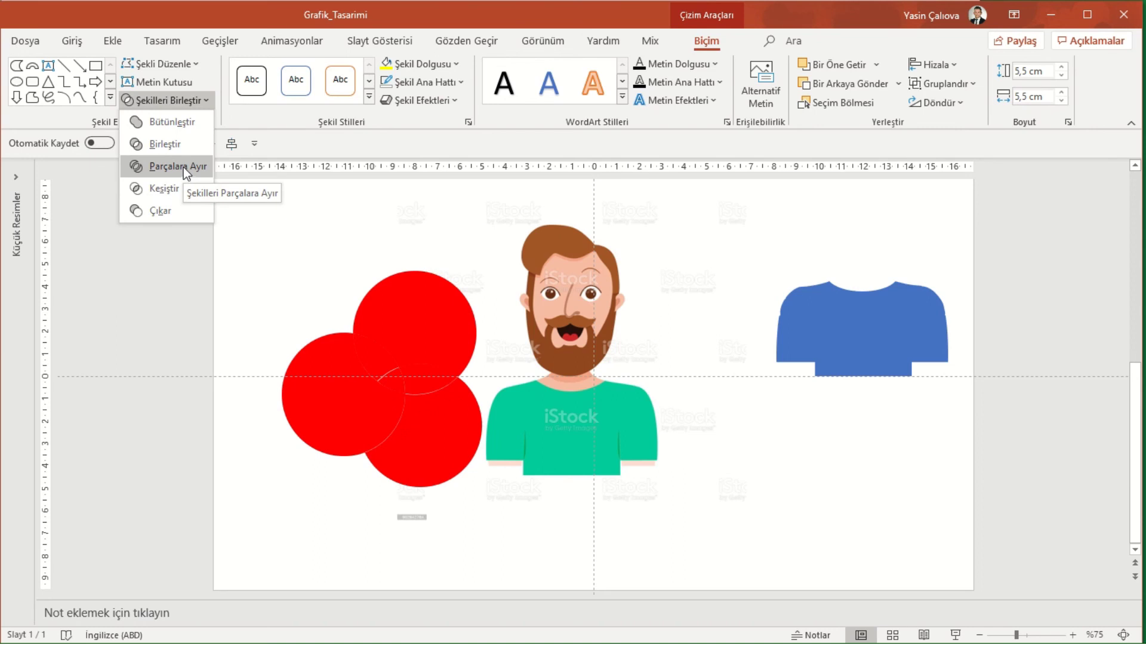
# Step: Fragment the overlapping circles and pull the bottom, left and top pieces outward
pyautogui.click(184, 168)
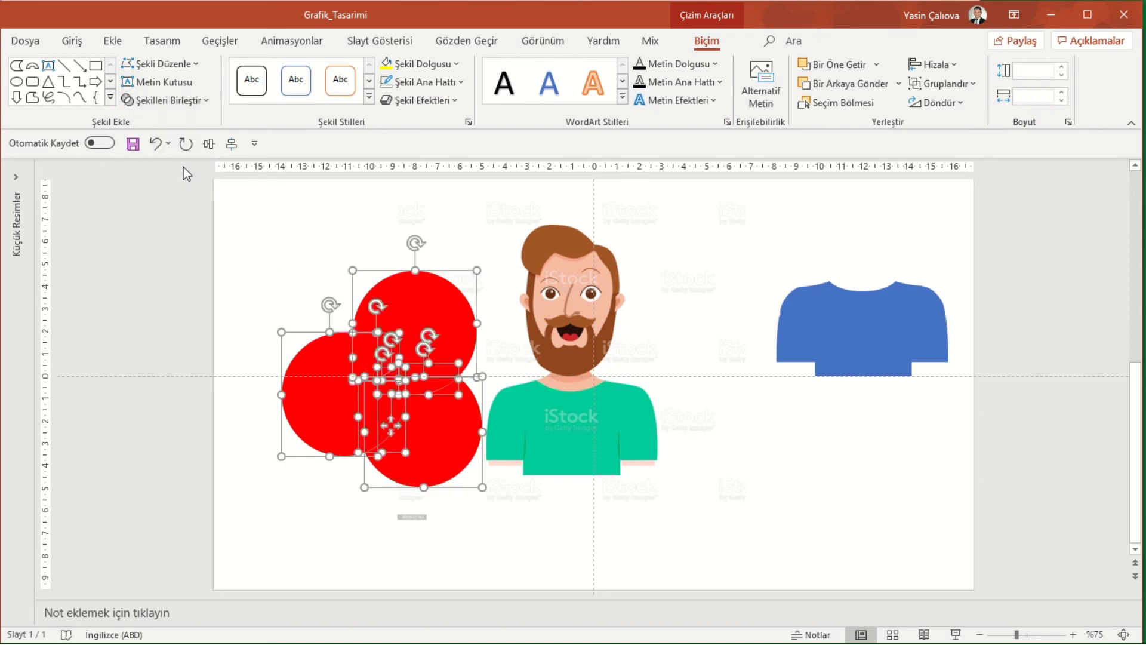
pyautogui.click(811, 482)
pyautogui.moveTo(435, 448); pyautogui.dragTo(543, 504)
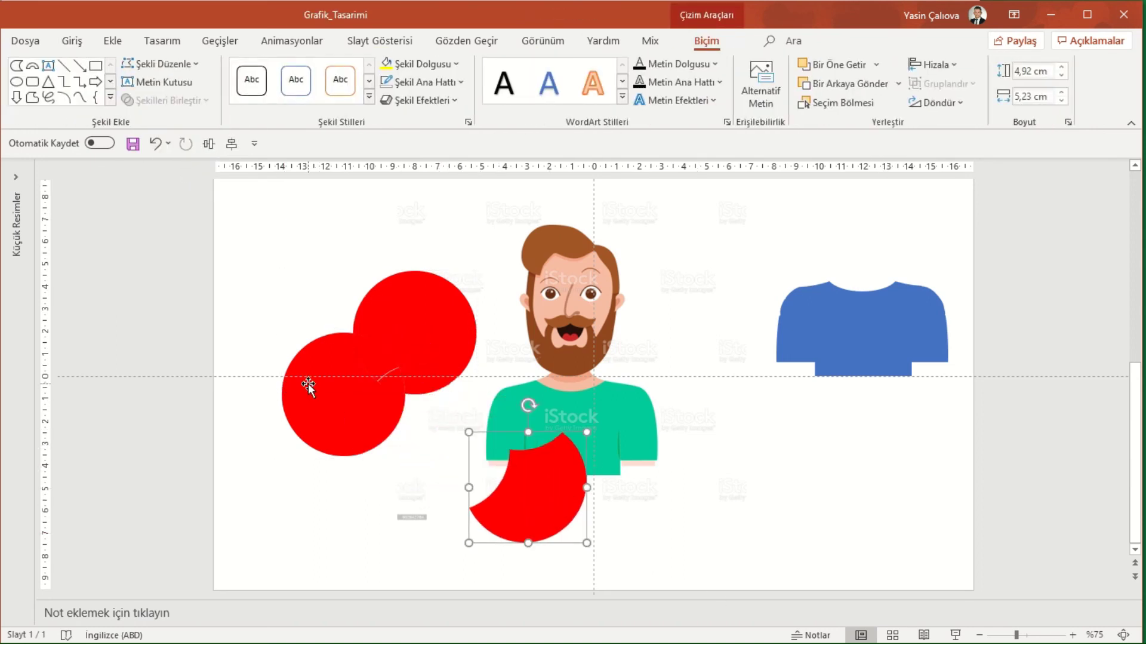
pyautogui.moveTo(308, 385); pyautogui.dragTo(255, 424)
pyautogui.moveTo(450, 315); pyautogui.dragTo(462, 267)
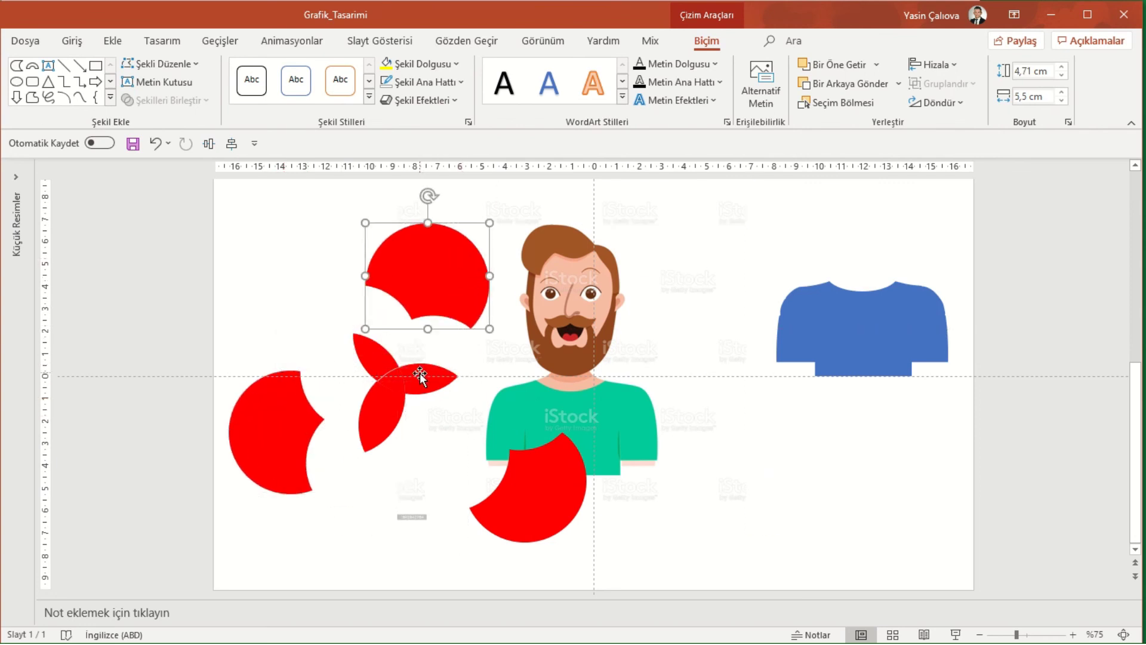
# Step: Spread the remaining fragments apart, then minimise PowerPoint and File Explorer
pyautogui.moveTo(421, 375); pyautogui.dragTo(534, 382)
pyautogui.moveTo(378, 350); pyautogui.dragTo(345, 334)
pyautogui.moveTo(374, 418); pyautogui.dragTo(360, 453)
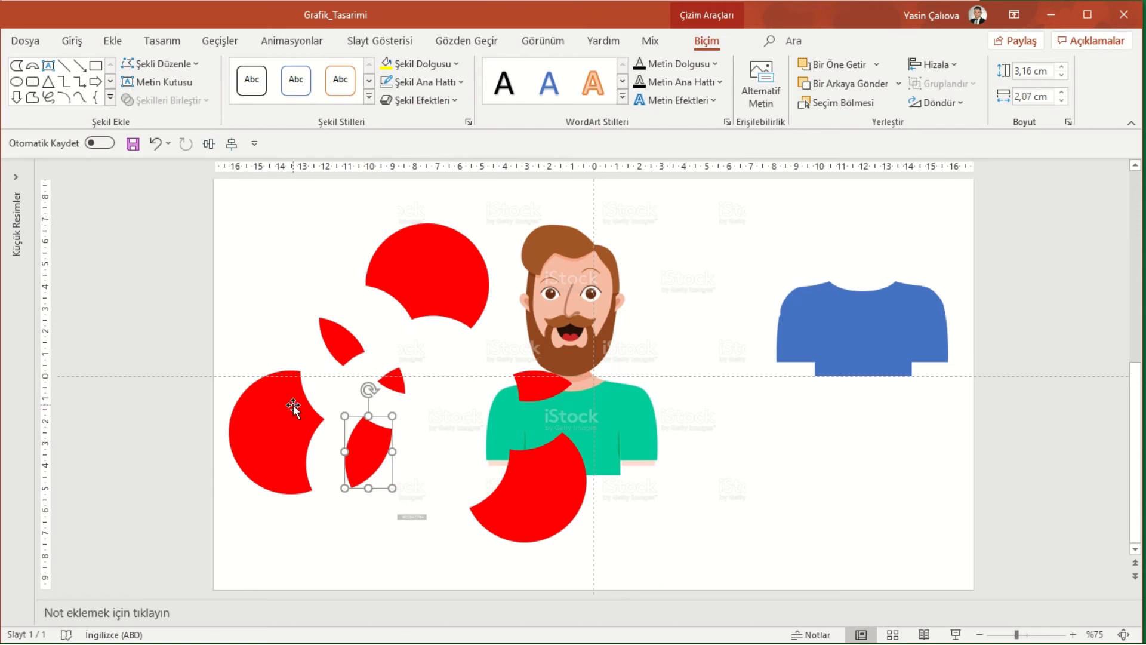
pyautogui.moveTo(293, 406); pyautogui.dragTo(267, 391)
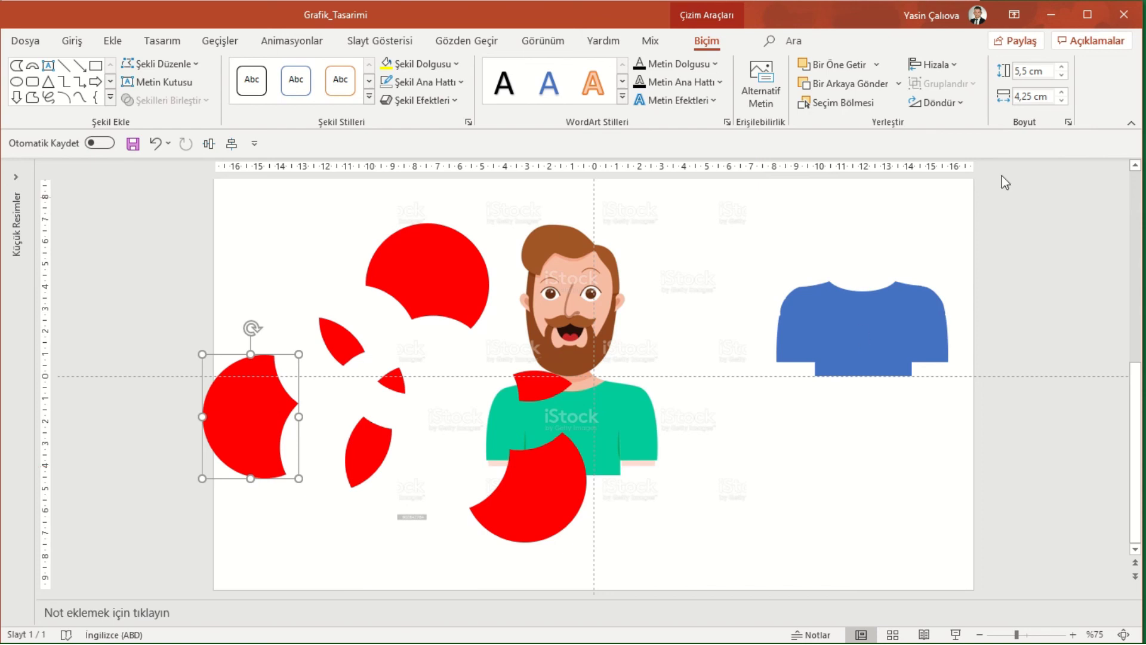
pyautogui.click(1052, 12)
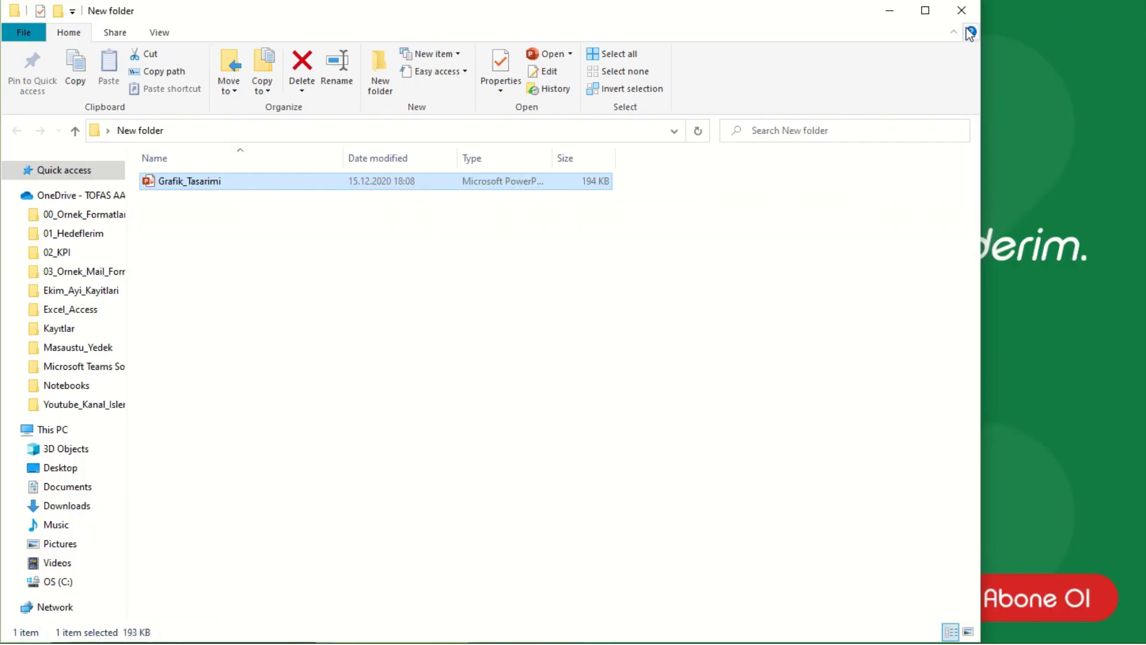
pyautogui.click(893, 11)
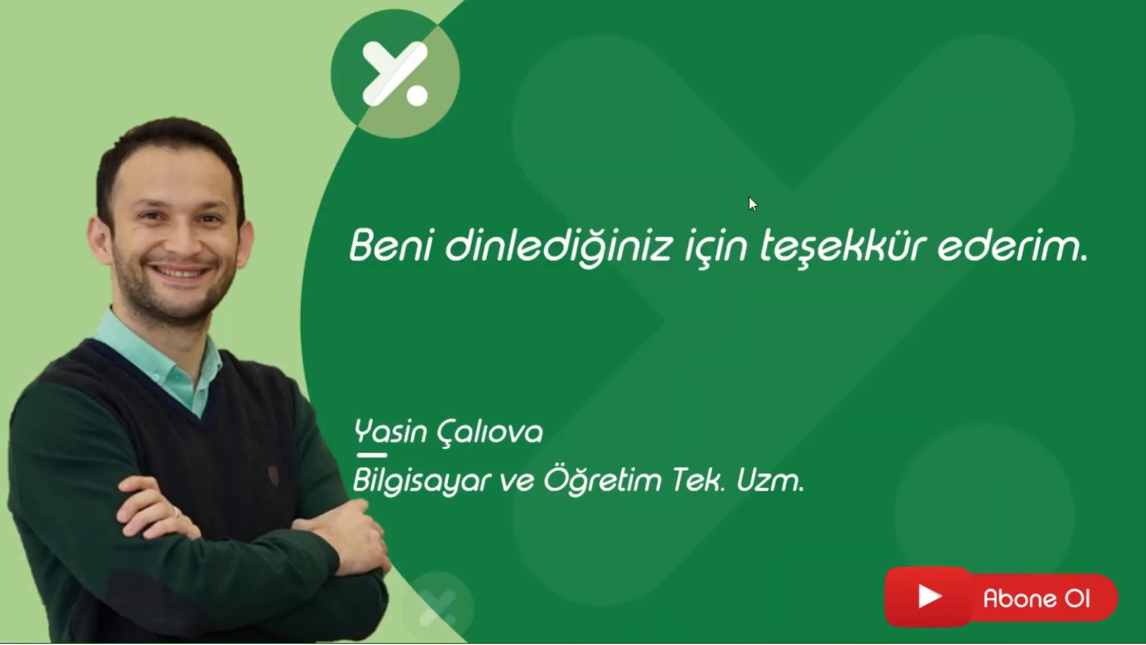